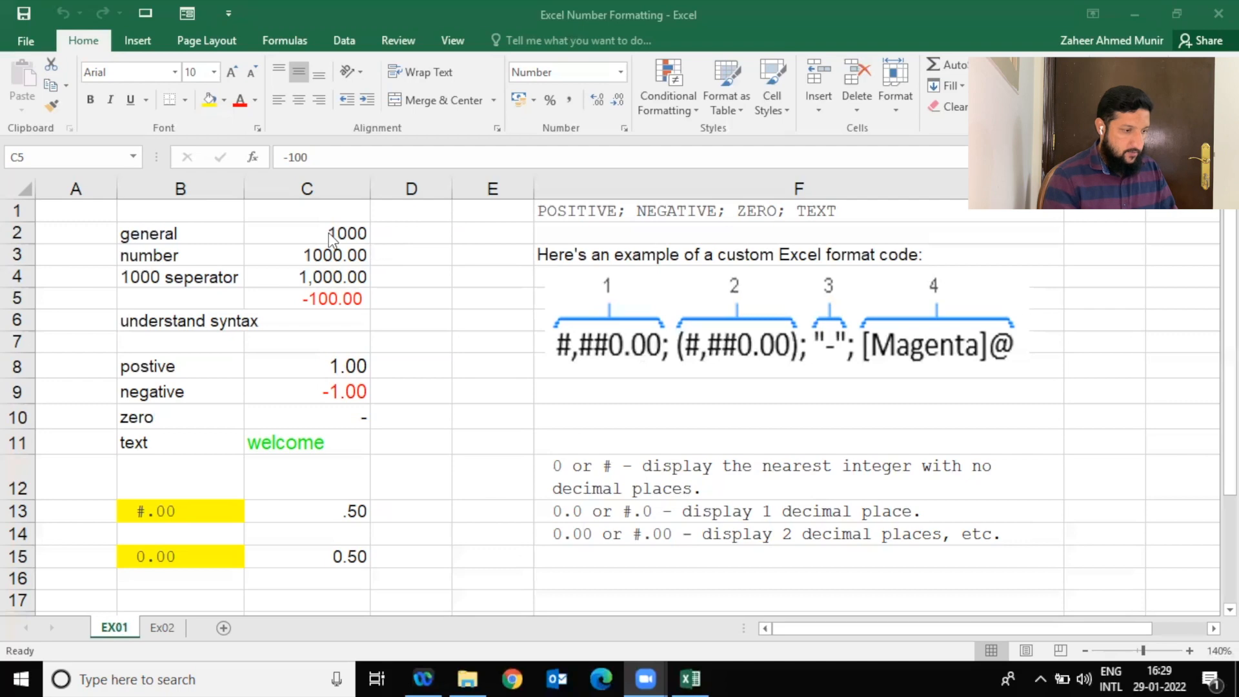
left_click(316, 231)
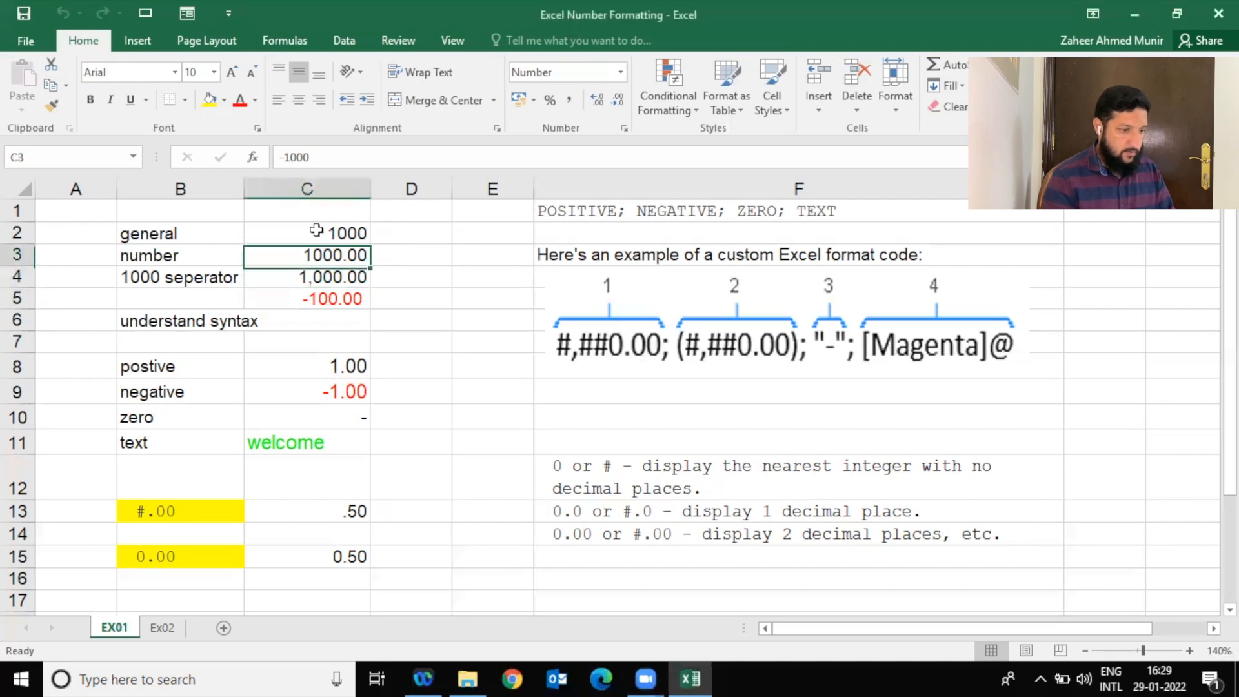
key("Down")
key("Down")
key("Up")
key("Up")
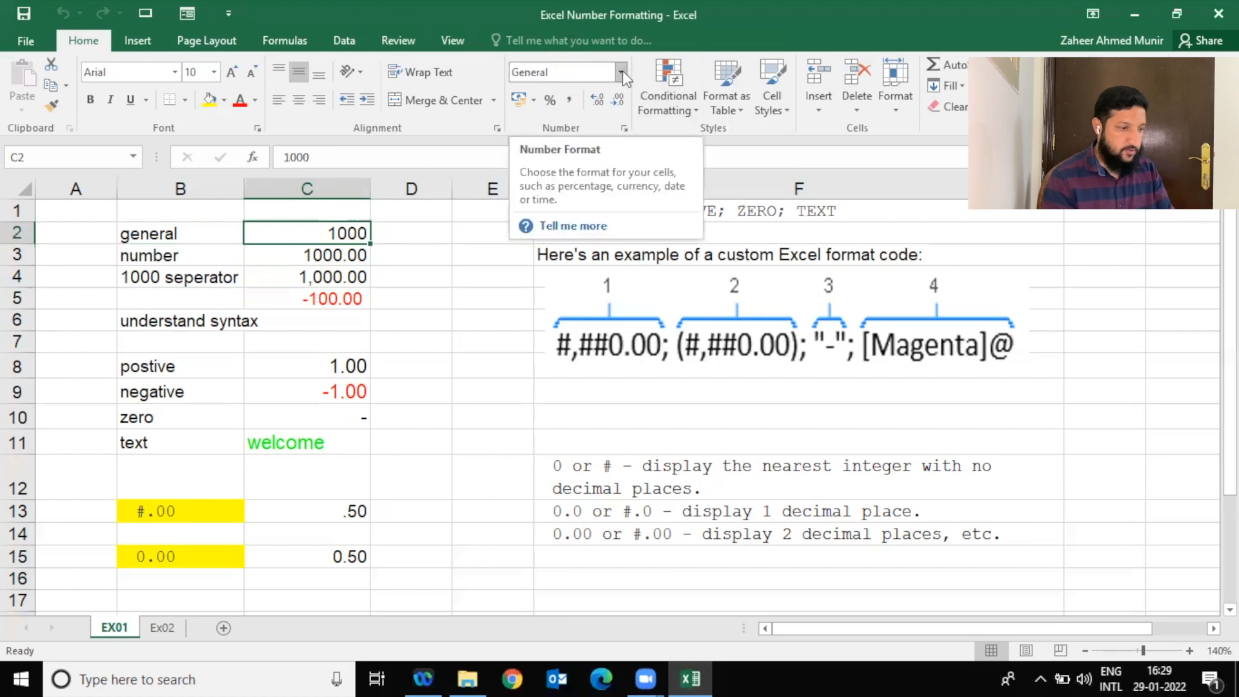
Clear the contents of cells C3:C5.
key("Down")
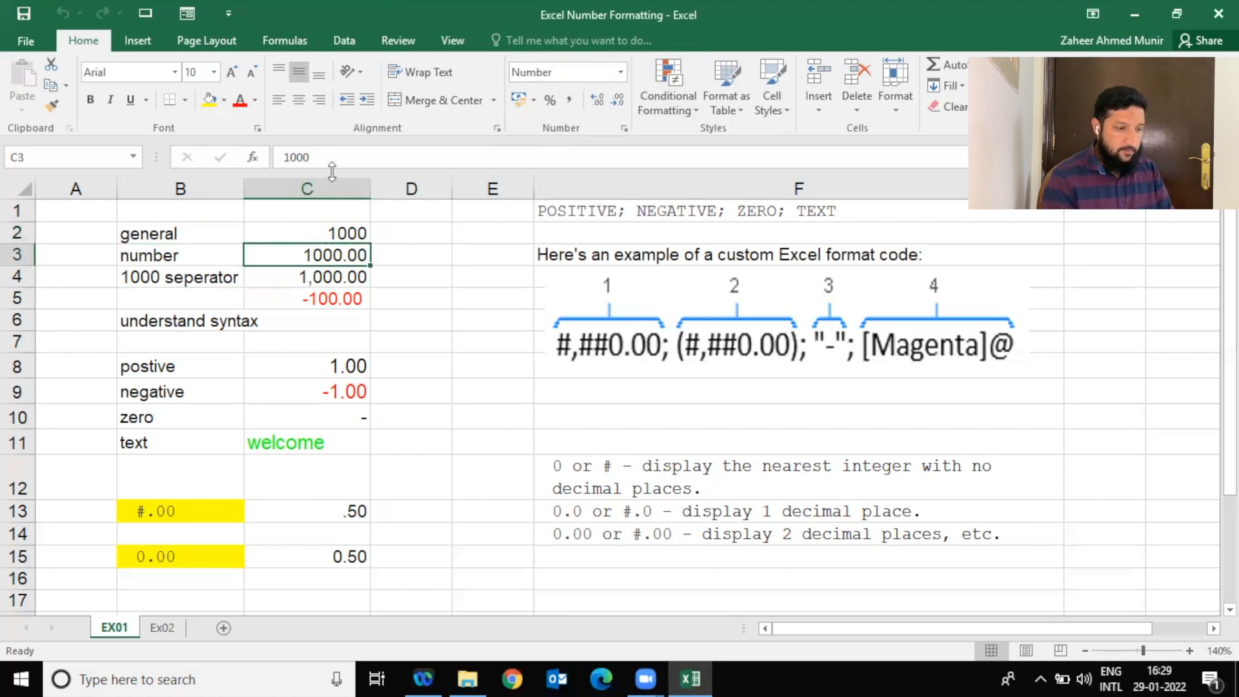
key("shift+Down")
key("shift+Down")
key("Delete")
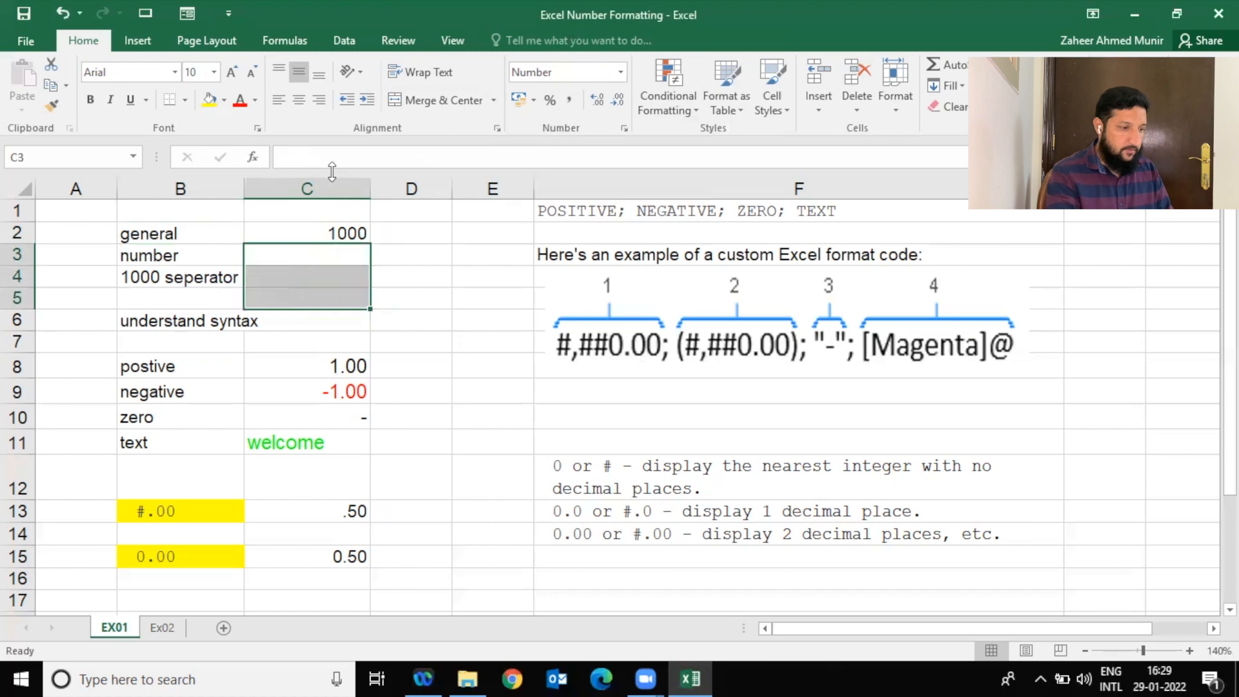
key("shift+Up")
key("shift+Up")
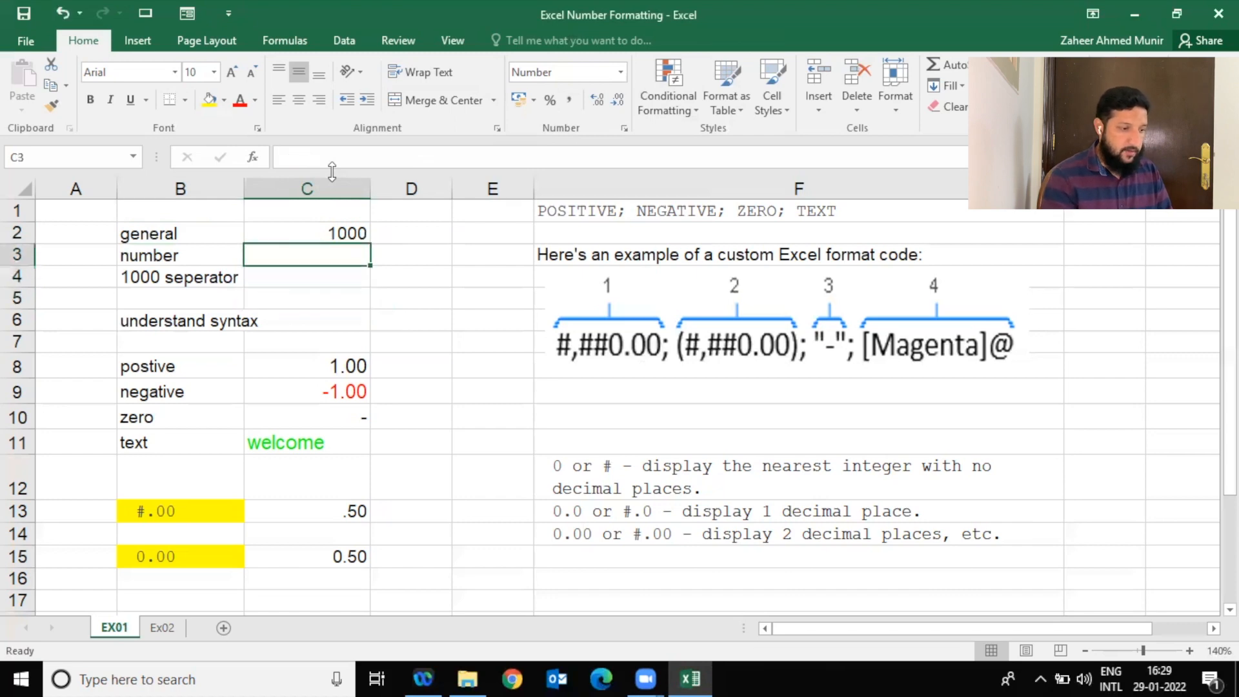
Reset the number format of cells C3:C6 to General.
left_click(621, 73)
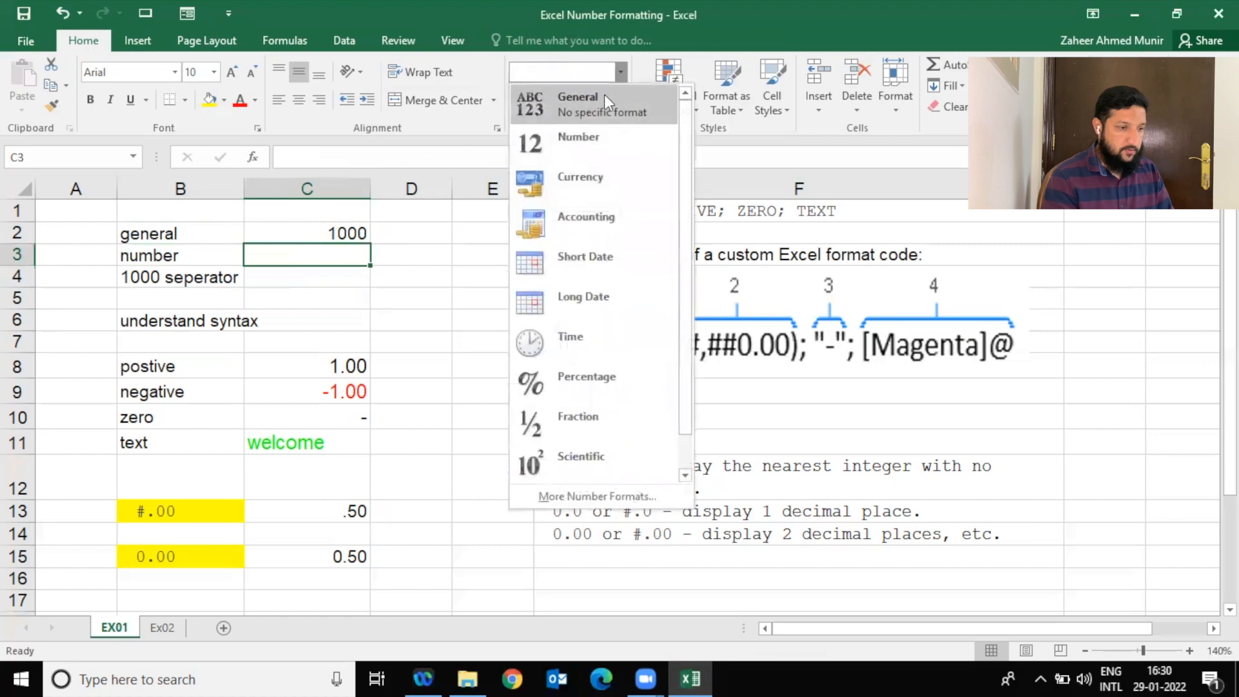
left_click(322, 273)
key("shift+Down")
key("shift+Down")
key("shift+Down")
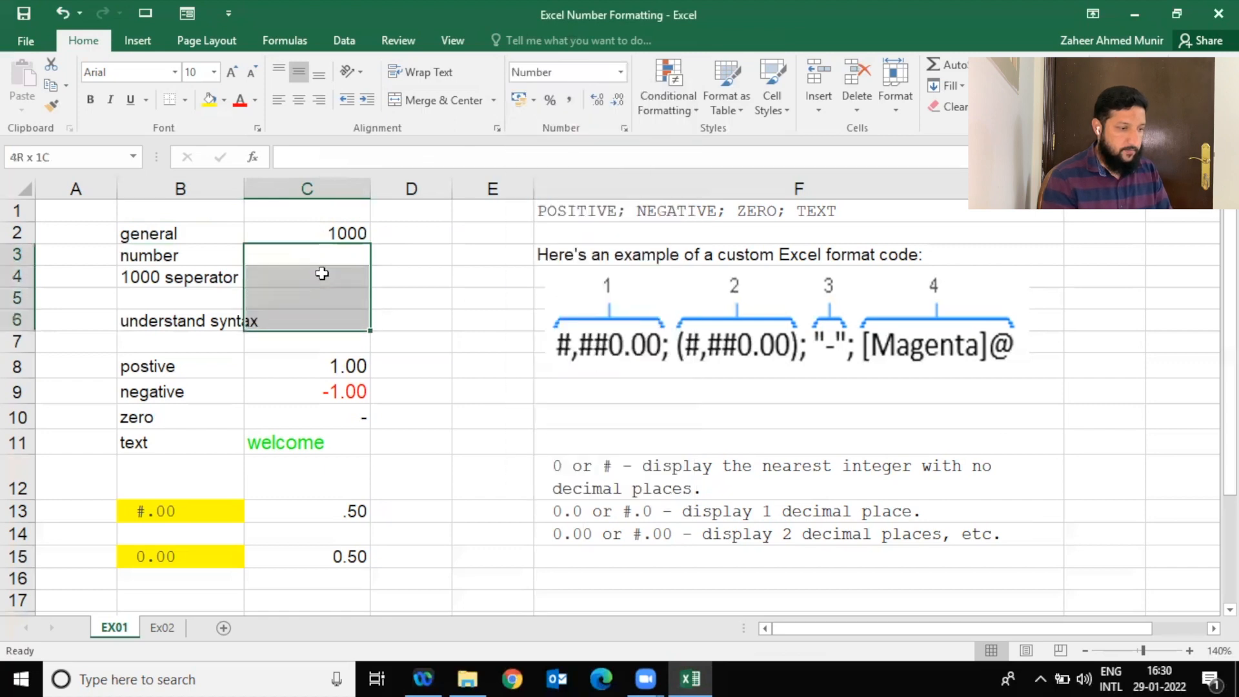
left_click(619, 75)
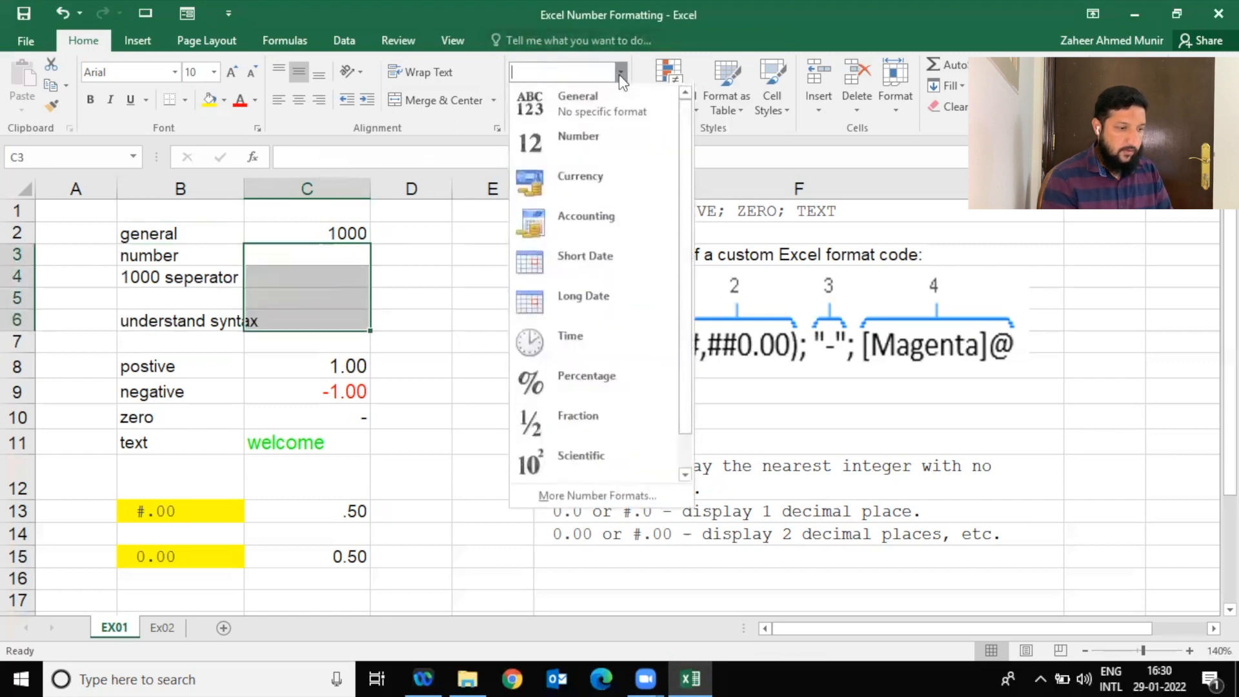
left_click(591, 102)
key("Up")
key("Down")
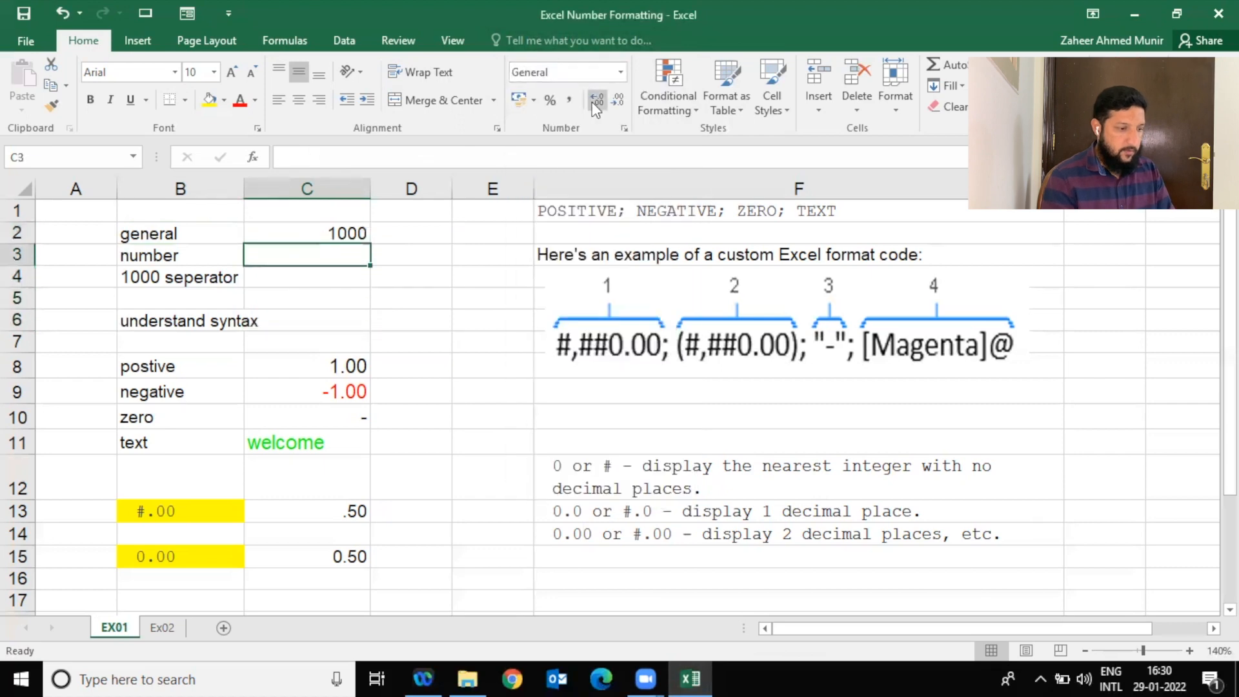
Enter 1000 in C3 and apply the Number format to it.
type("1000")
key("Return")
key("Up")
left_click(621, 71)
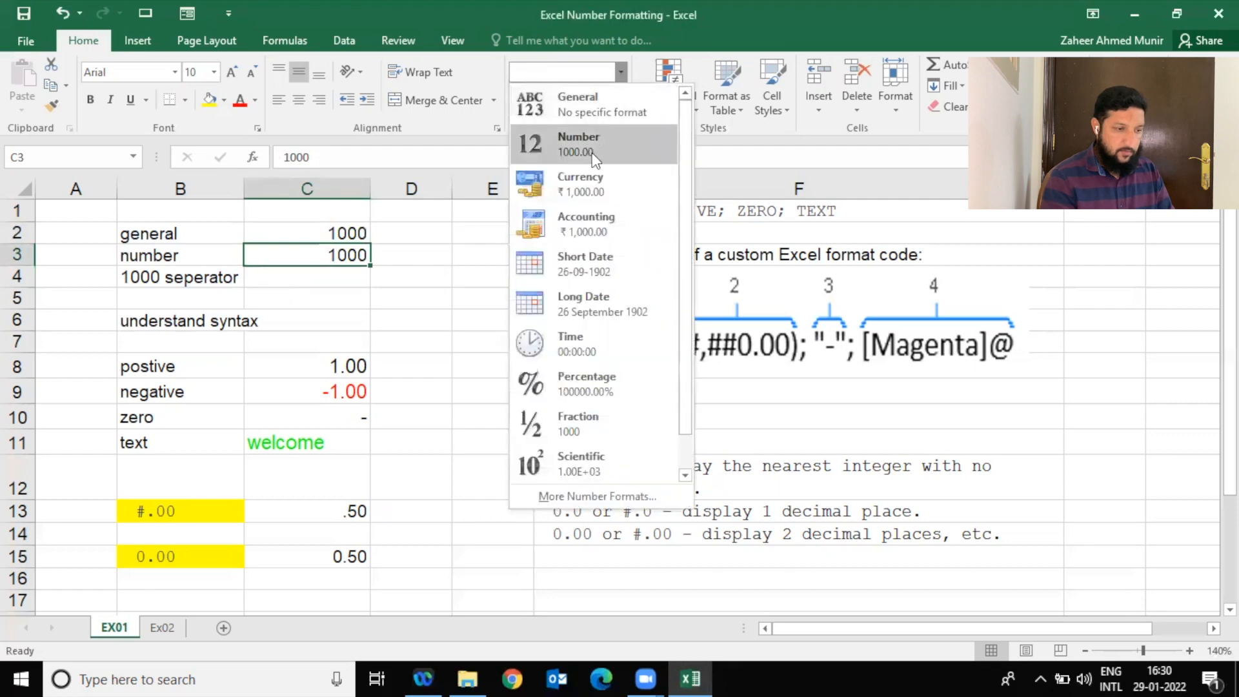
left_click(592, 152)
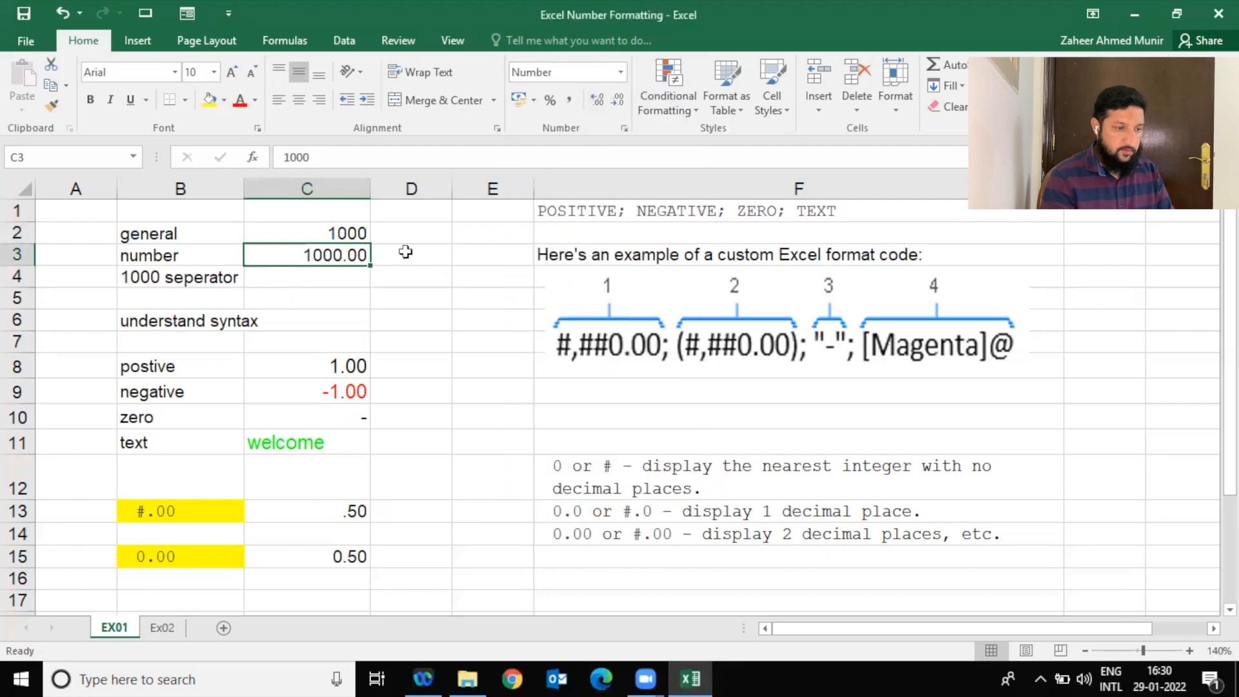
Enter 1000 in C4 beside the 1000 separator label.
left_click(338, 279)
type("1000")
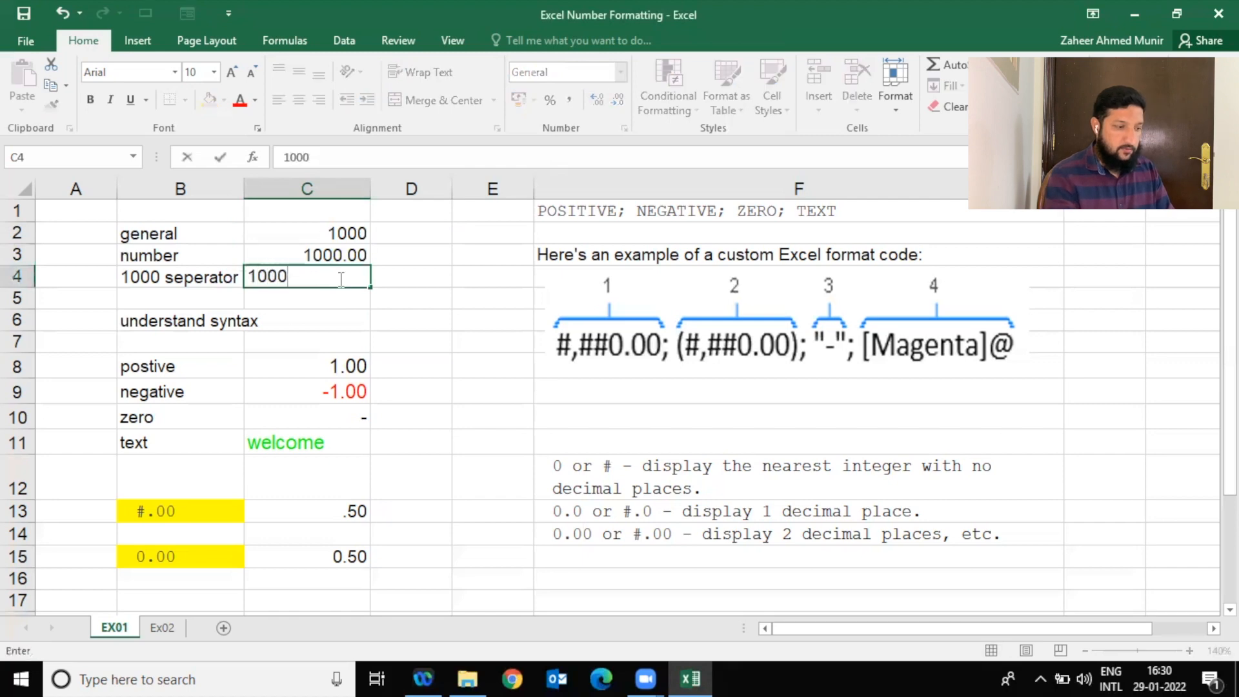
key("Return")
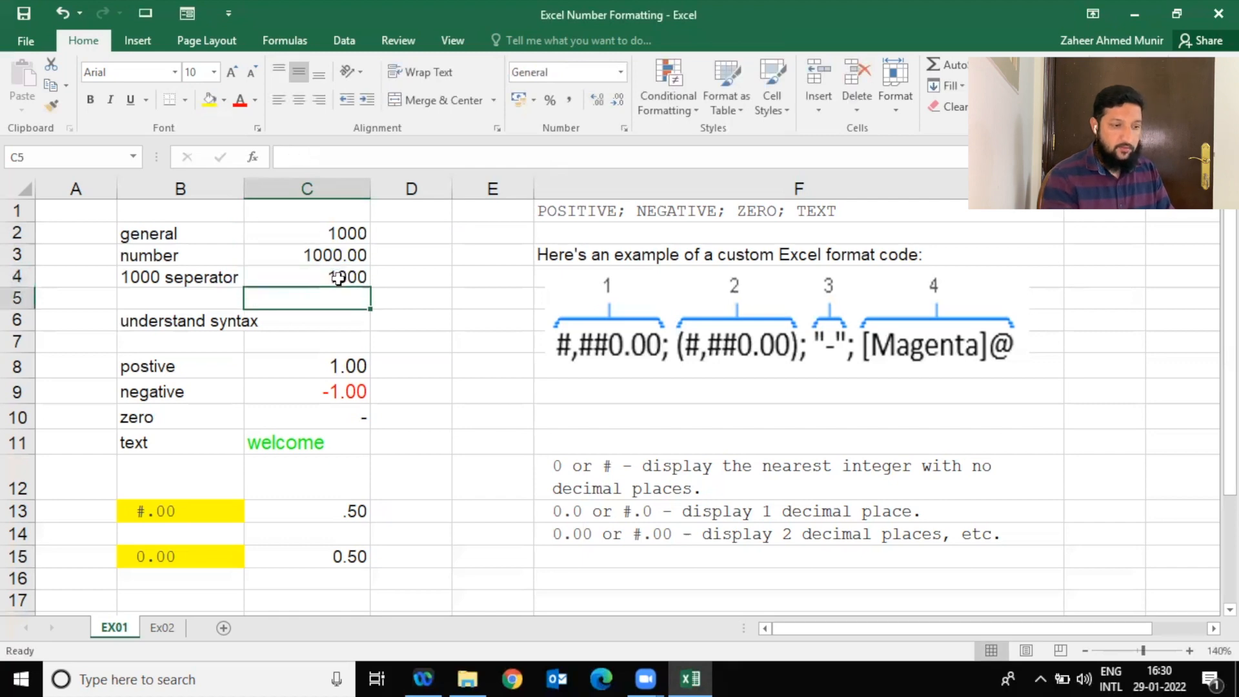
Format C4 as Number with 2 decimal places, the 1000 separator and the first, black -1,234.10 negative style.
left_click(351, 276)
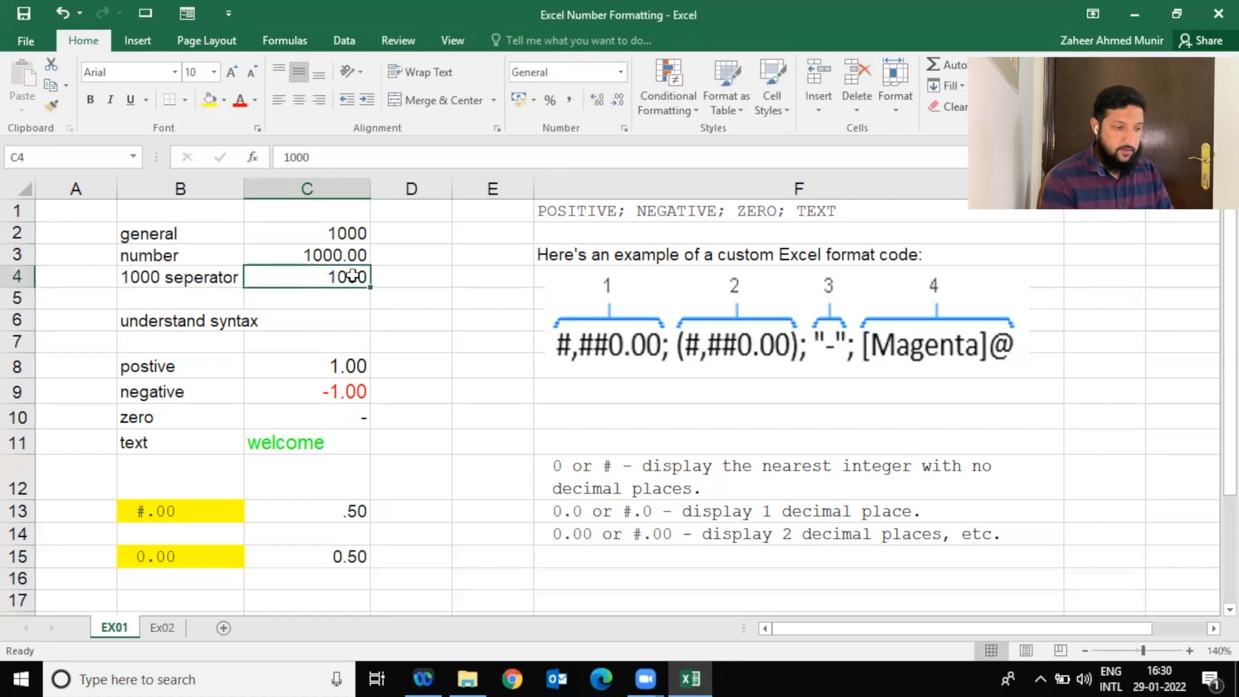
left_click(618, 73)
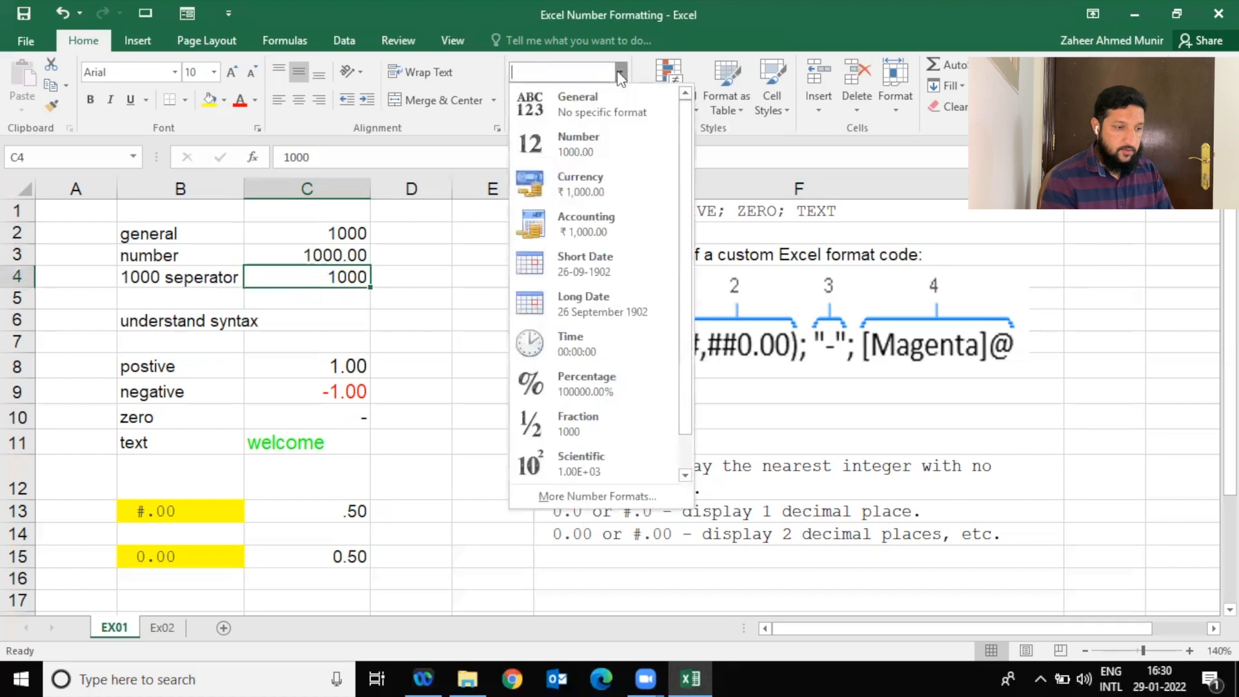
left_click(586, 496)
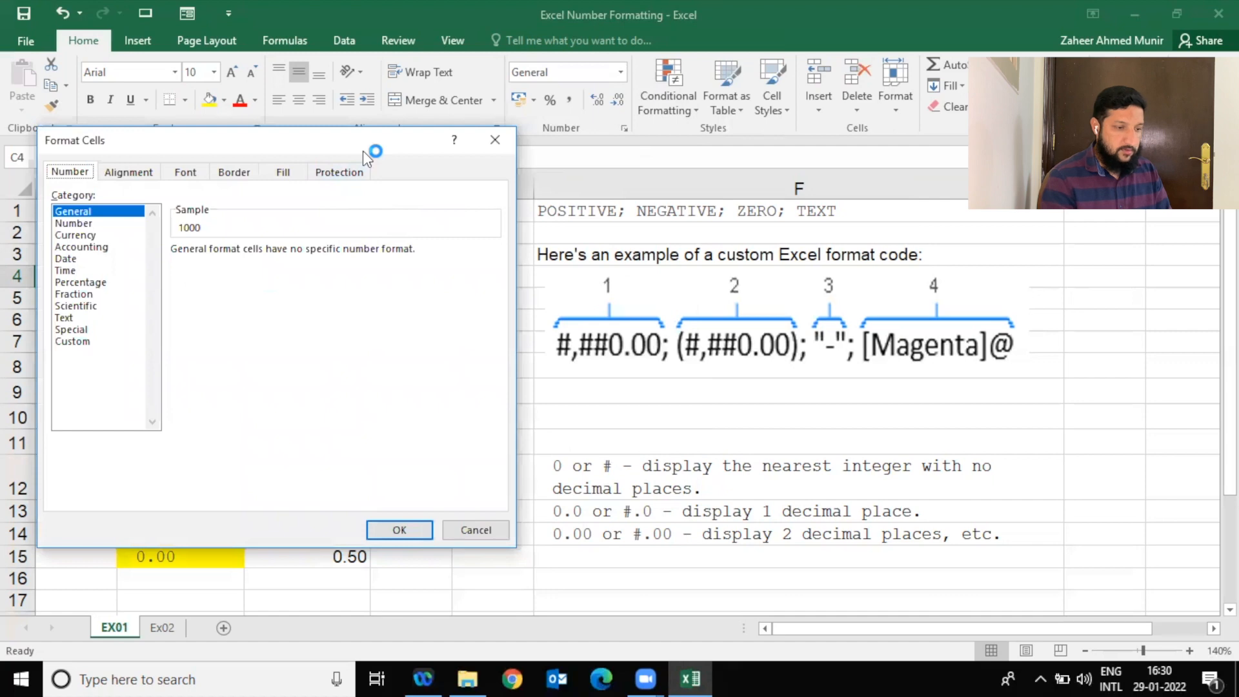
left_click_drag(363, 150, 922, 156)
left_click(675, 229)
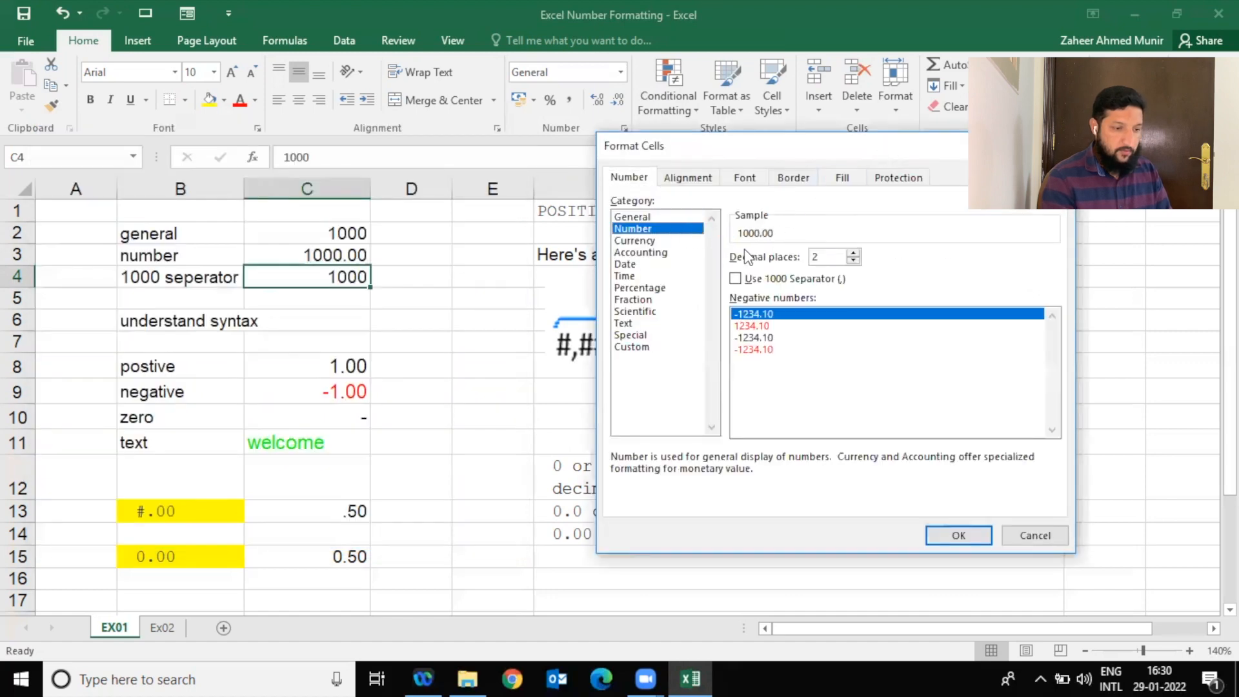
left_click(735, 279)
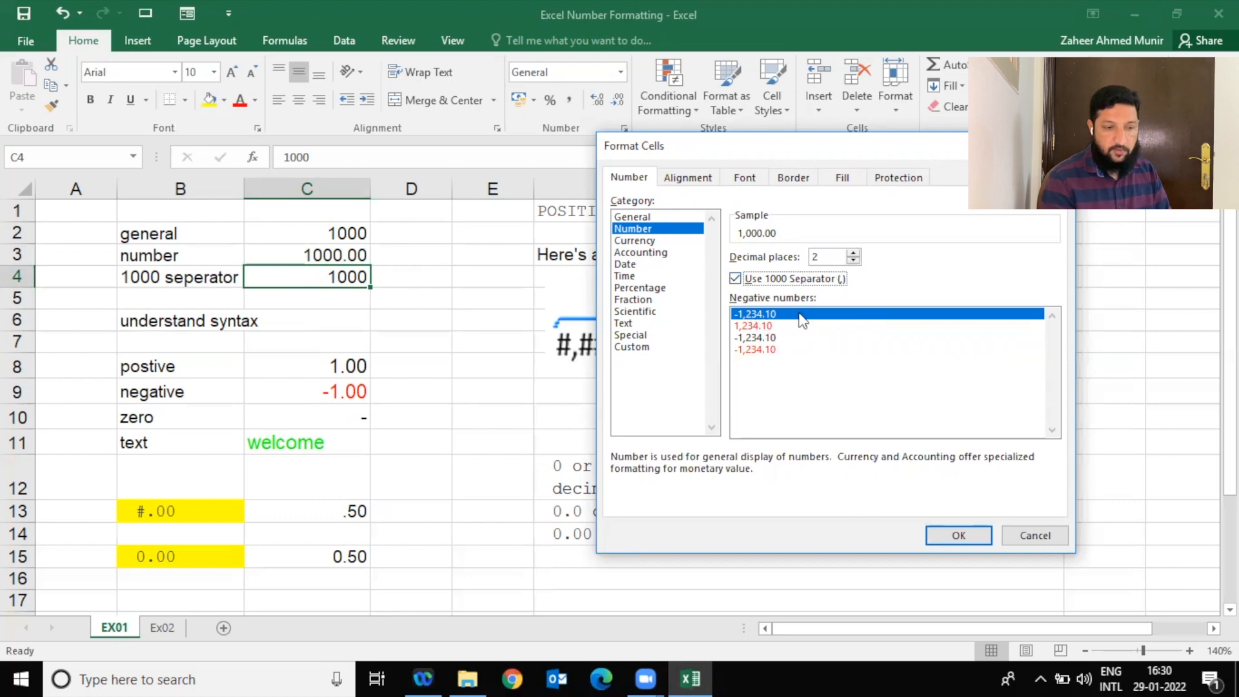
left_click(759, 350)
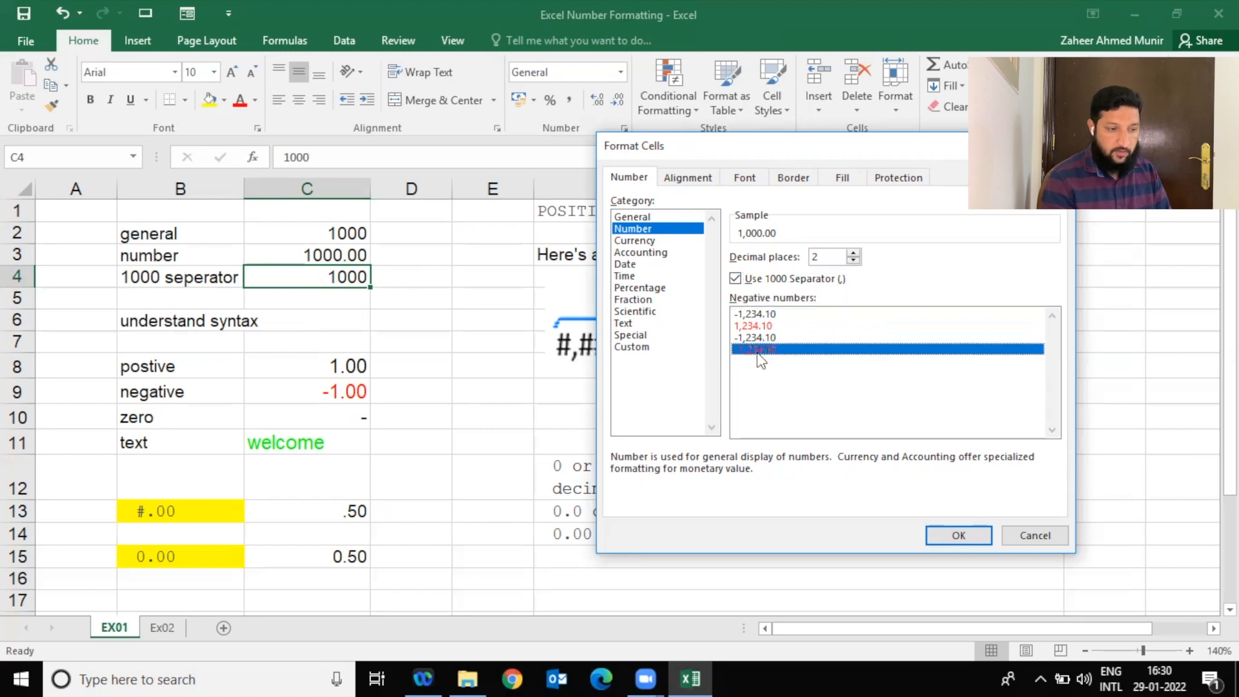
left_click(762, 315)
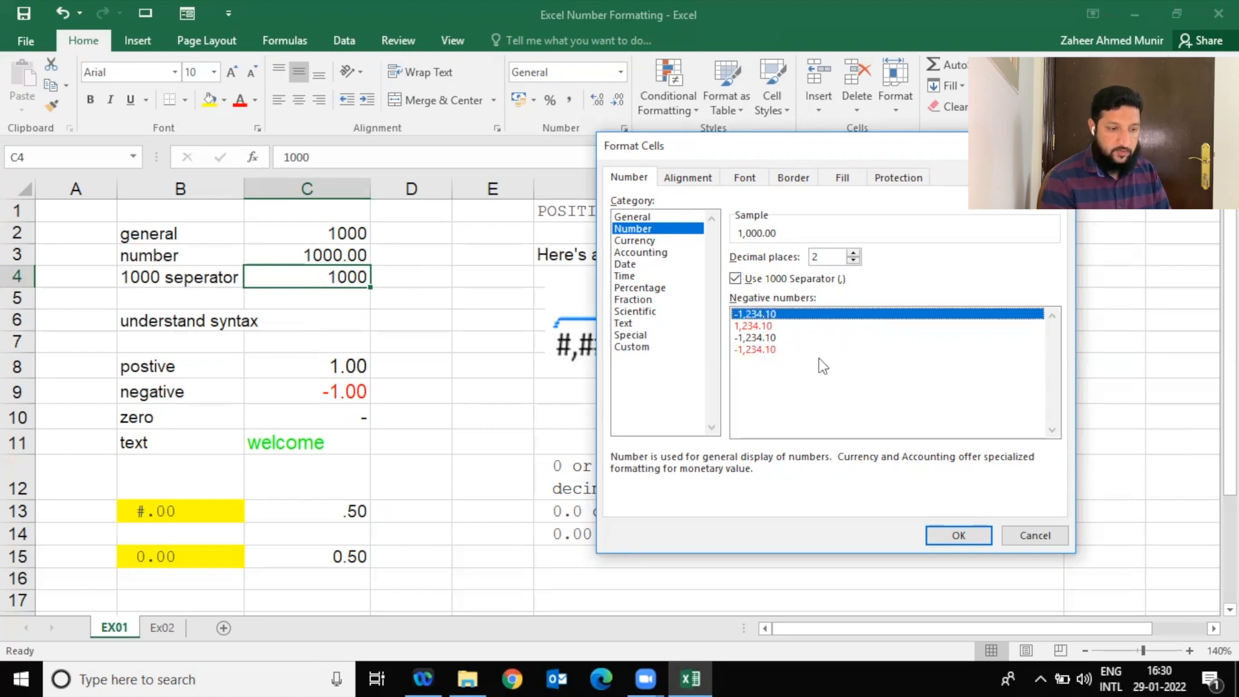
left_click(938, 534)
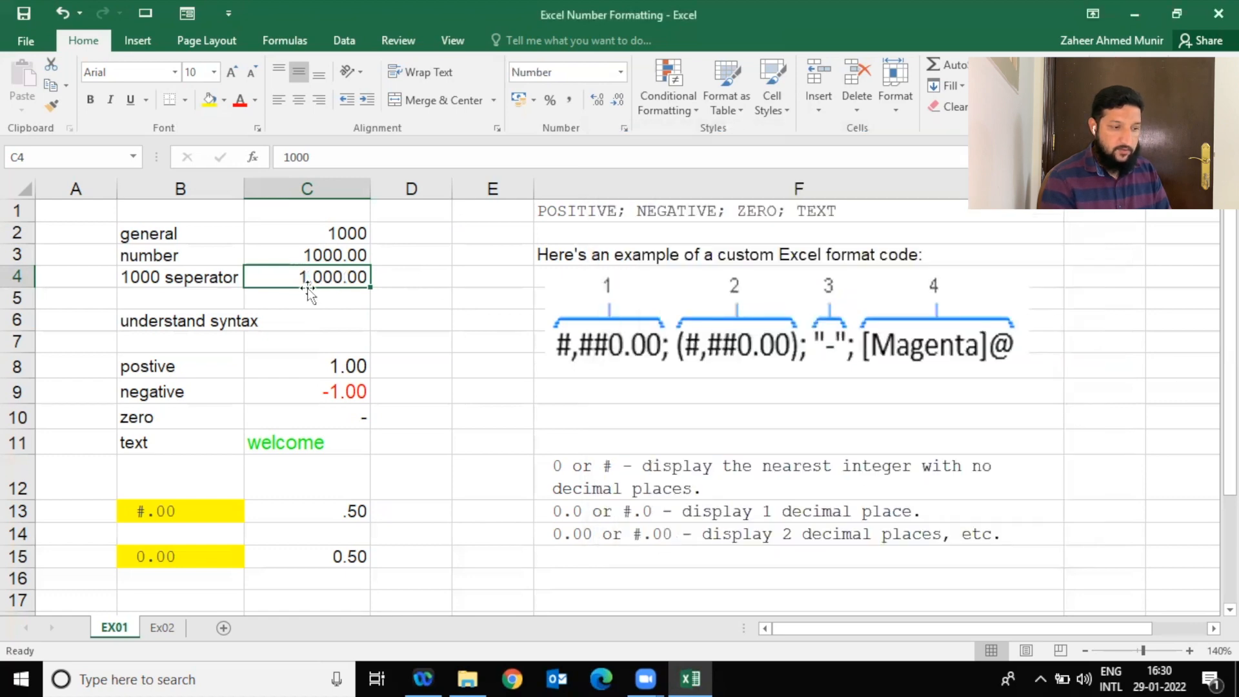
Enter -199 in cell C5.
left_click(343, 297)
type("1")
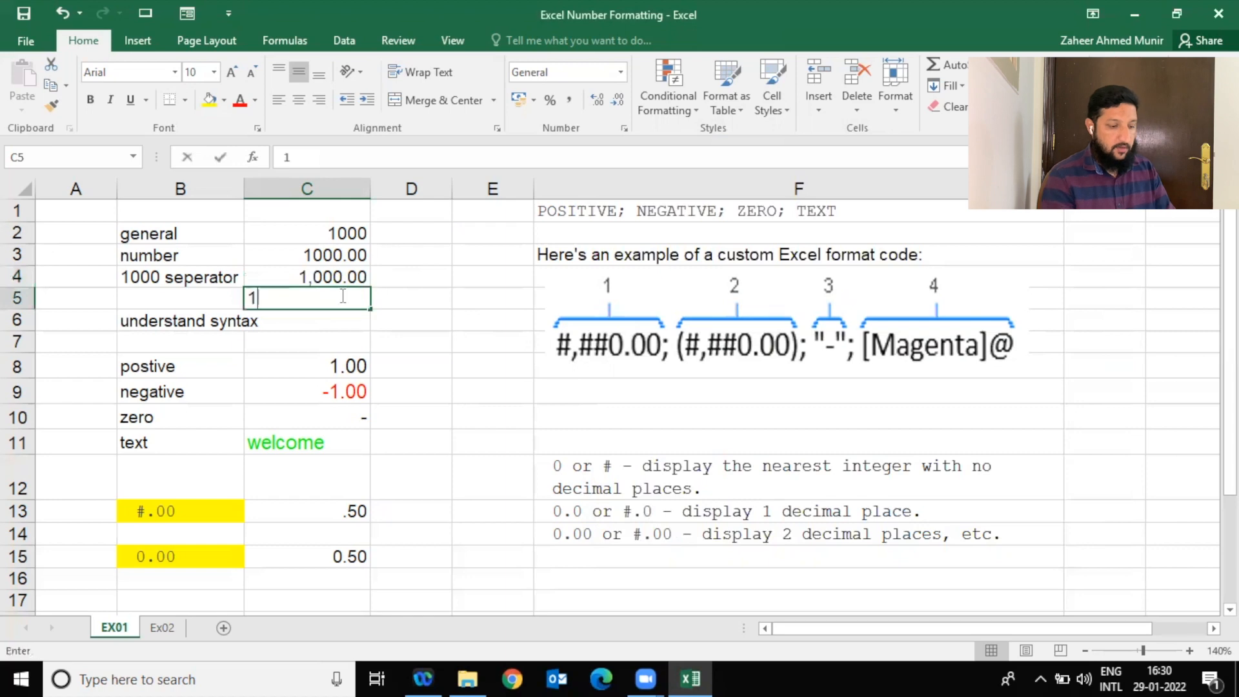
type(",0")
key("BackSpace")
key("BackSpace")
type("-")
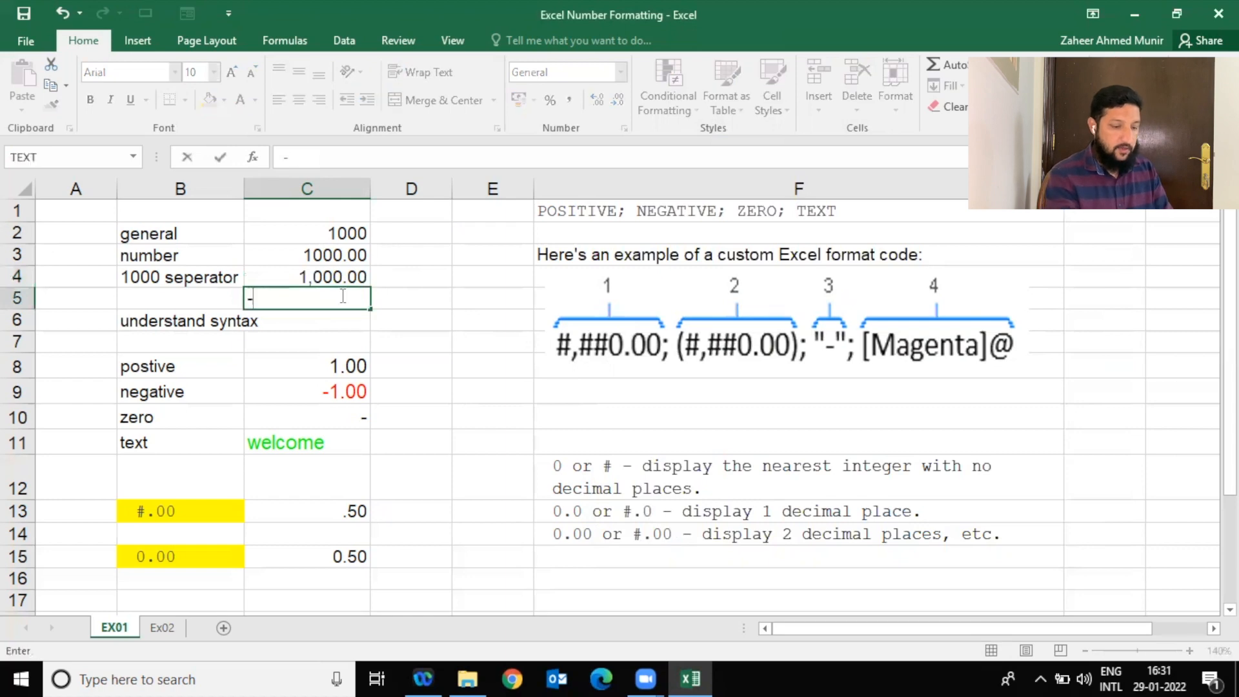
type("199")
key("Tab")
left_click(340, 297)
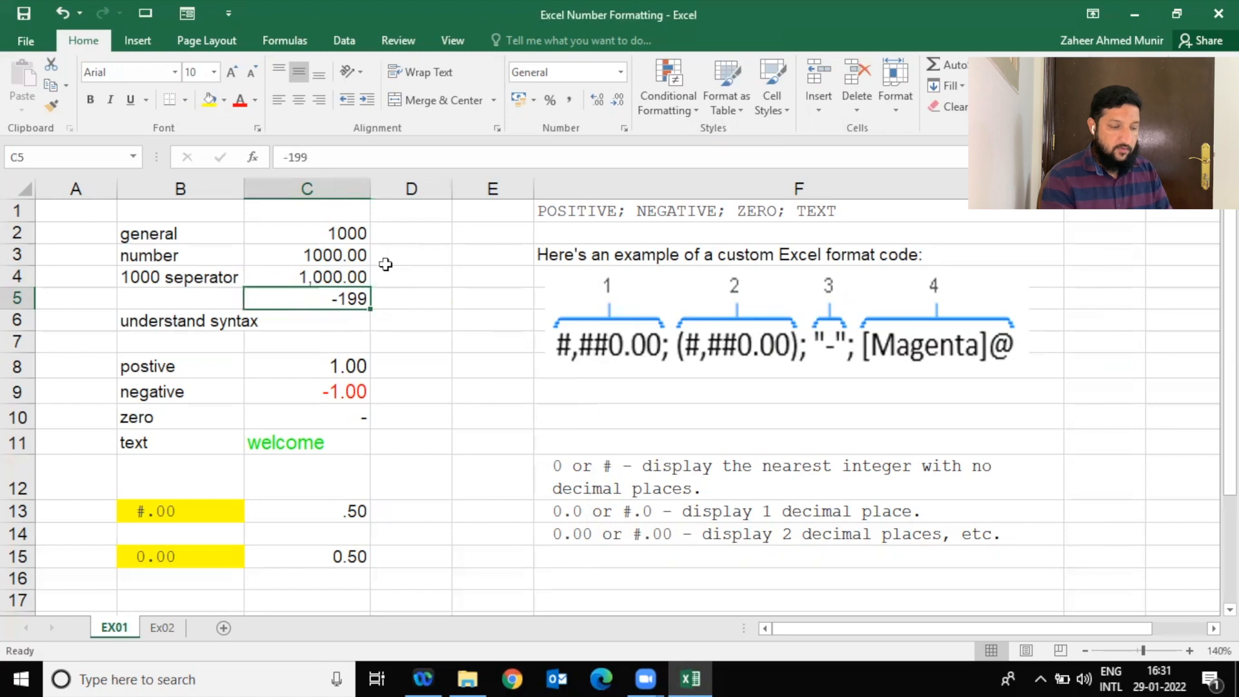
Format C5 as Number with 2 decimal places, the 1000 separator and the red -1,234.10 negative style.
left_click(625, 128)
left_click(642, 230)
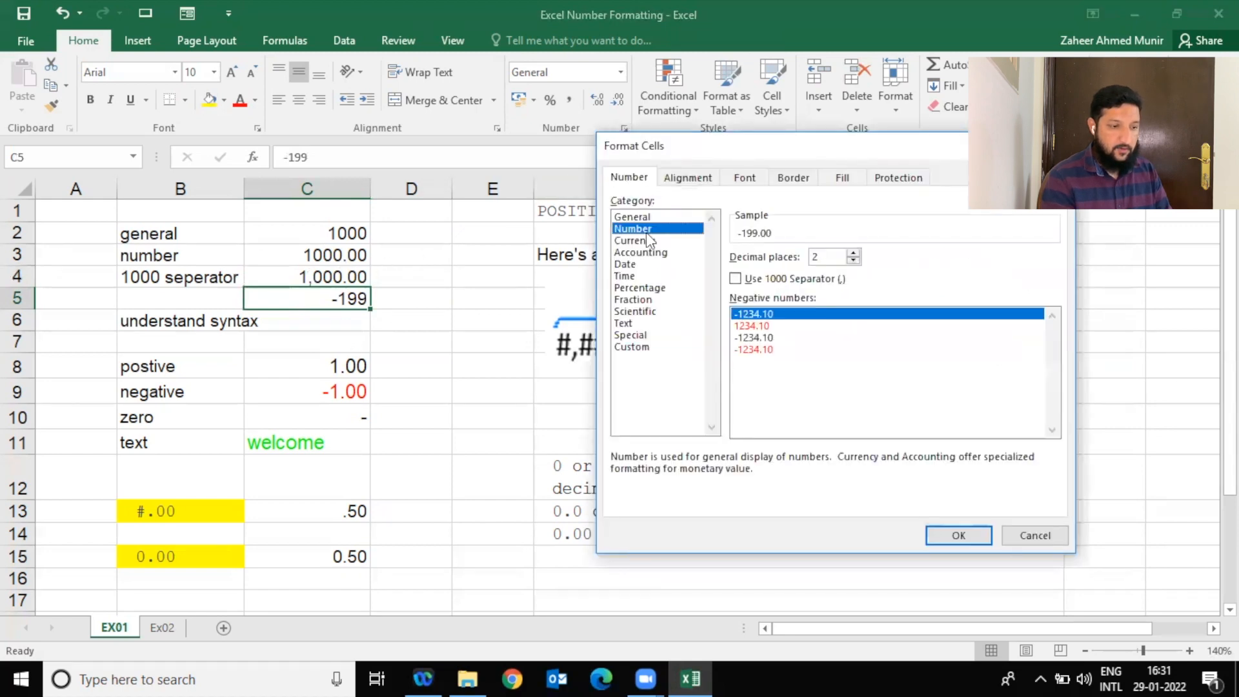
left_click(735, 278)
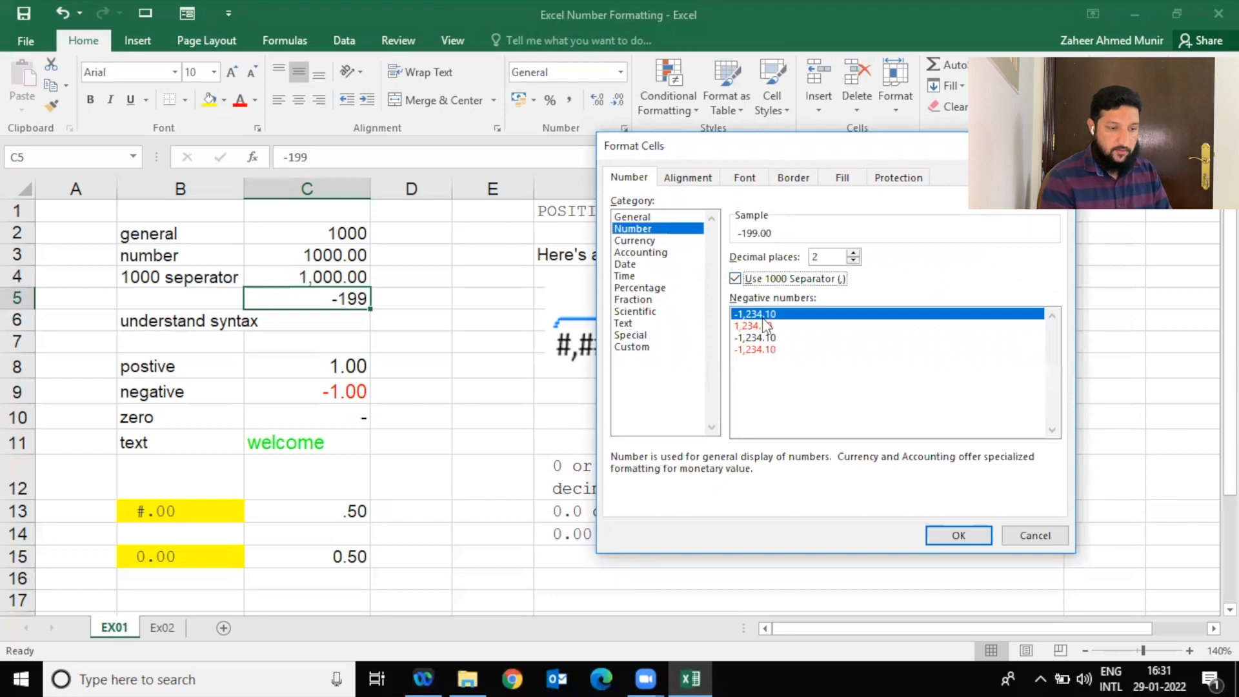
left_click(761, 349)
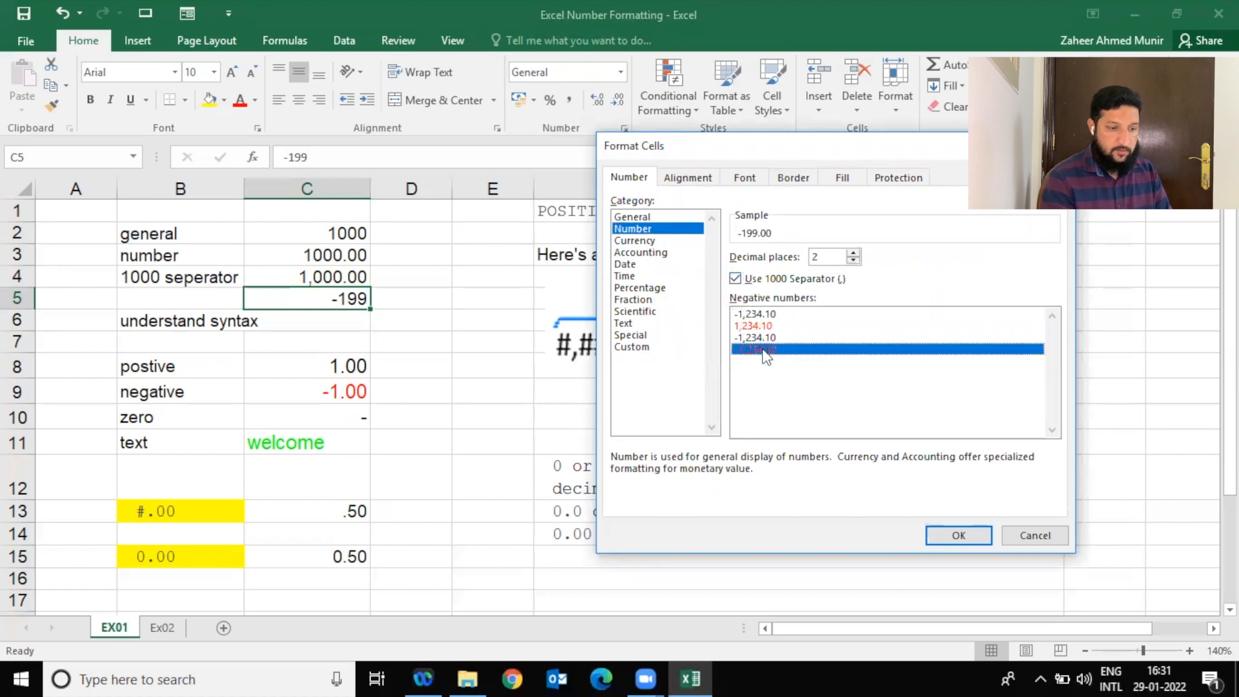
left_click(947, 533)
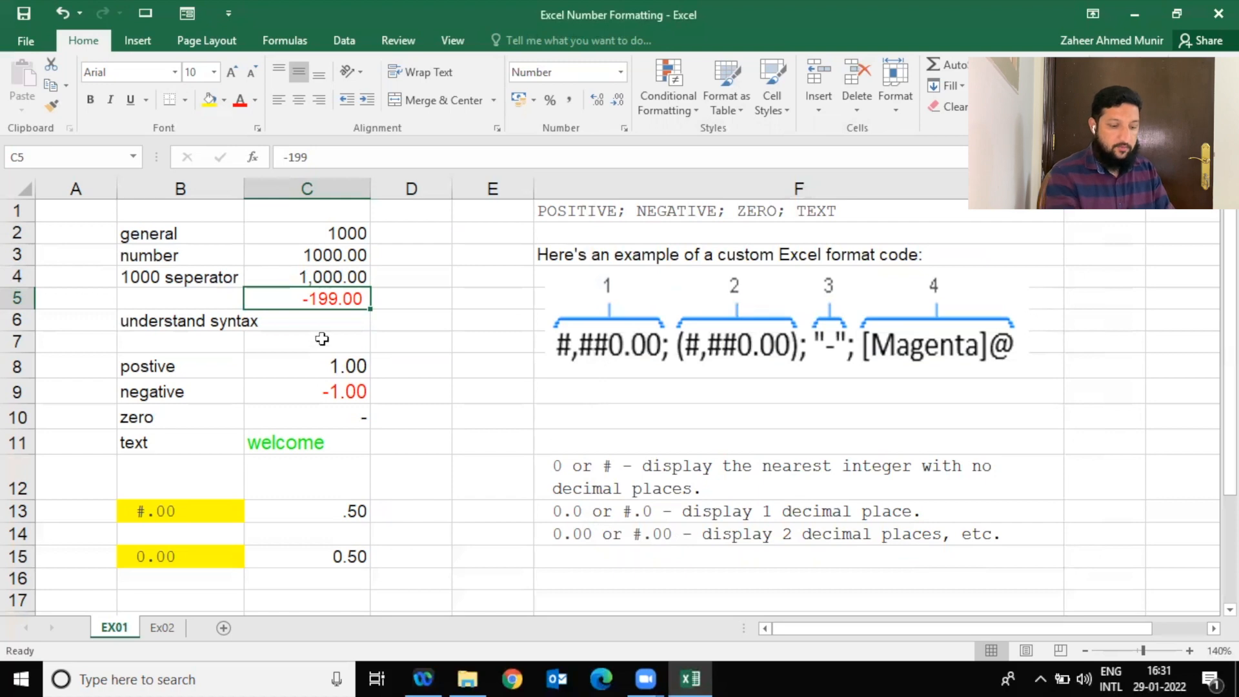
Test the number format of C5 by entering 100 and replacing it with -99.
type("100")
key("Return")
key("Up")
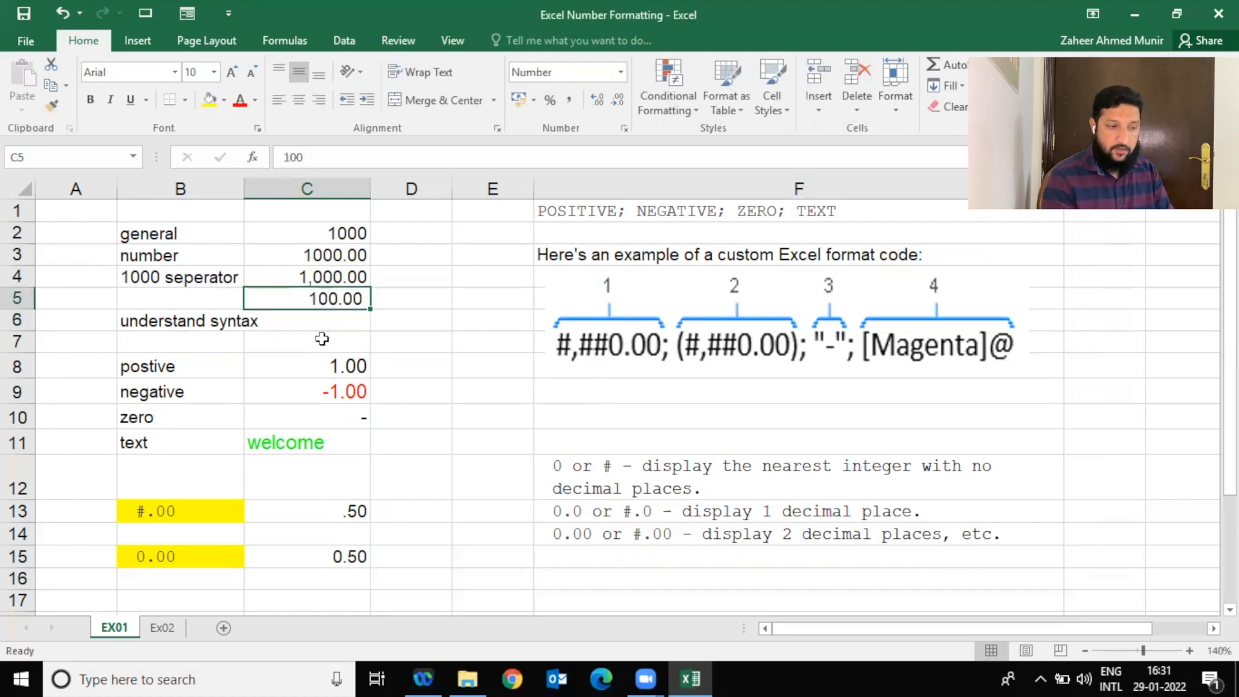
type("-99")
key("Return")
key("Up")
key("Down")
key("Up")
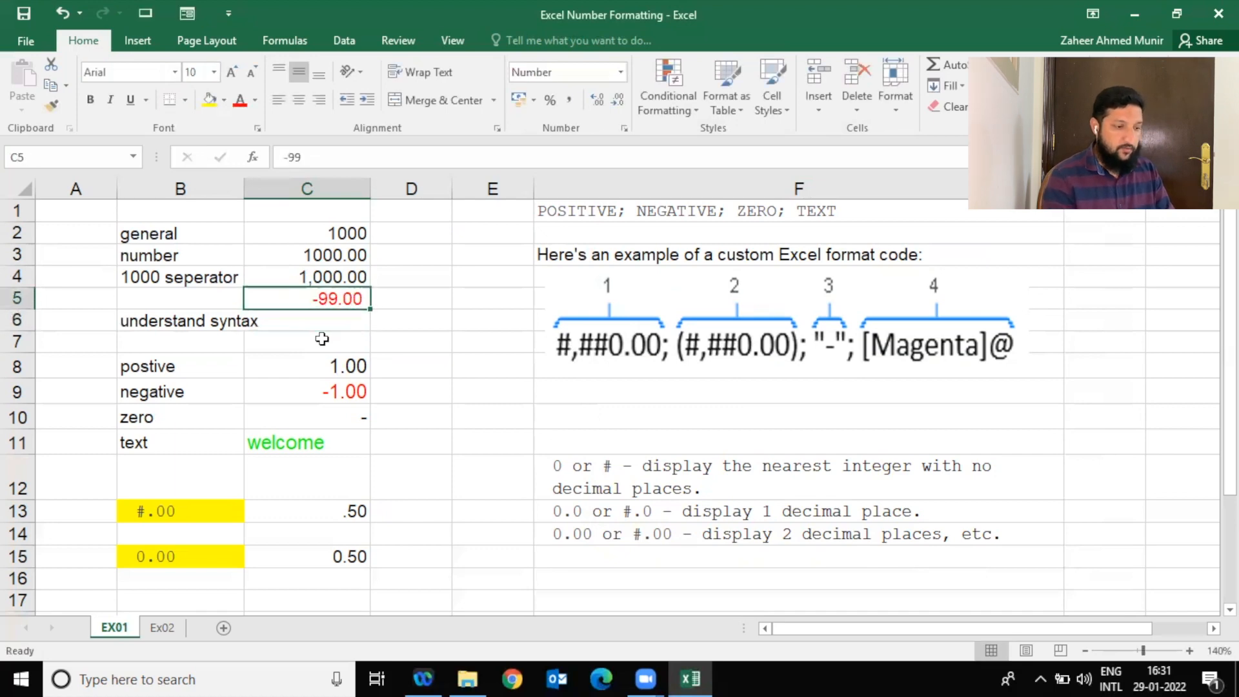
Open the custom format code of C5 and examine its positive section and its negative section.
left_click(622, 127)
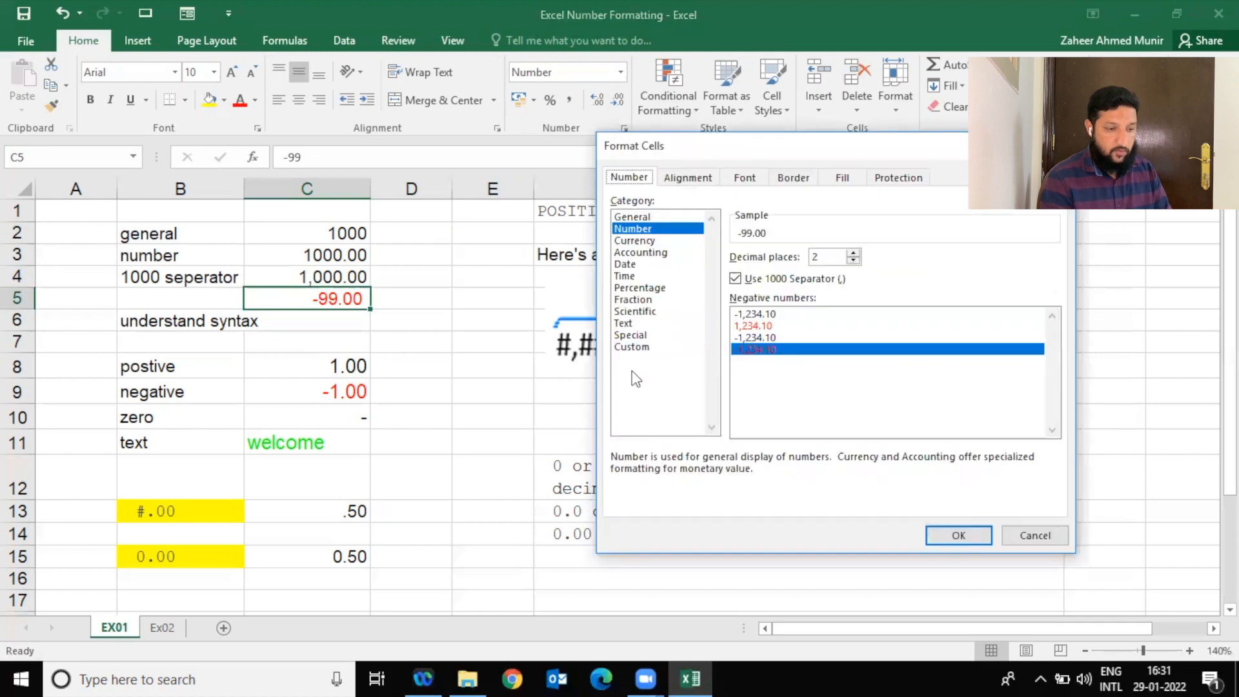
left_click(636, 349)
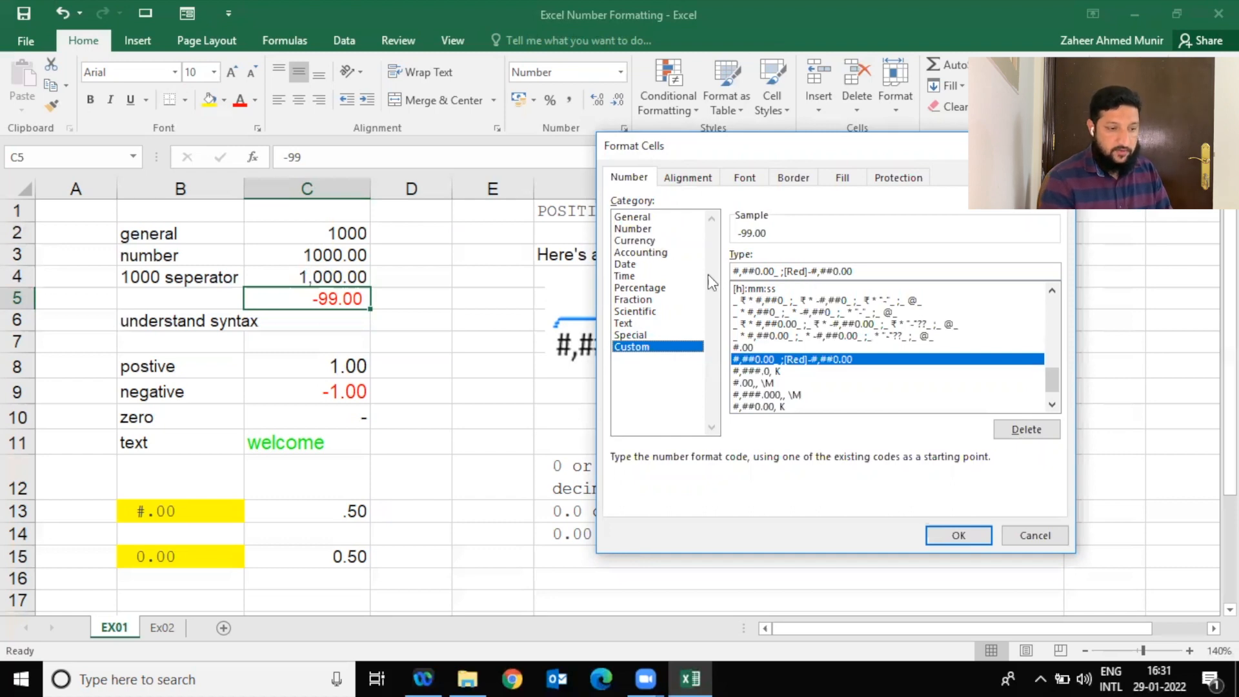
left_click_drag(861, 271, 734, 271)
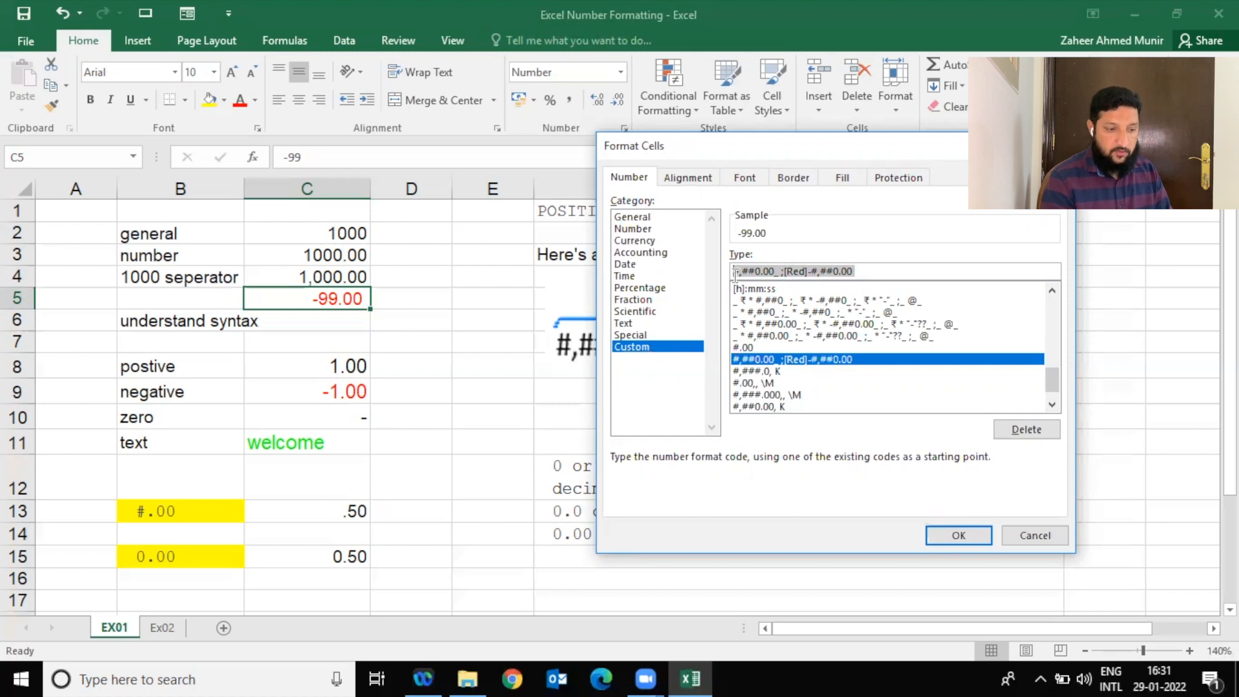
left_click_drag(780, 271, 732, 272)
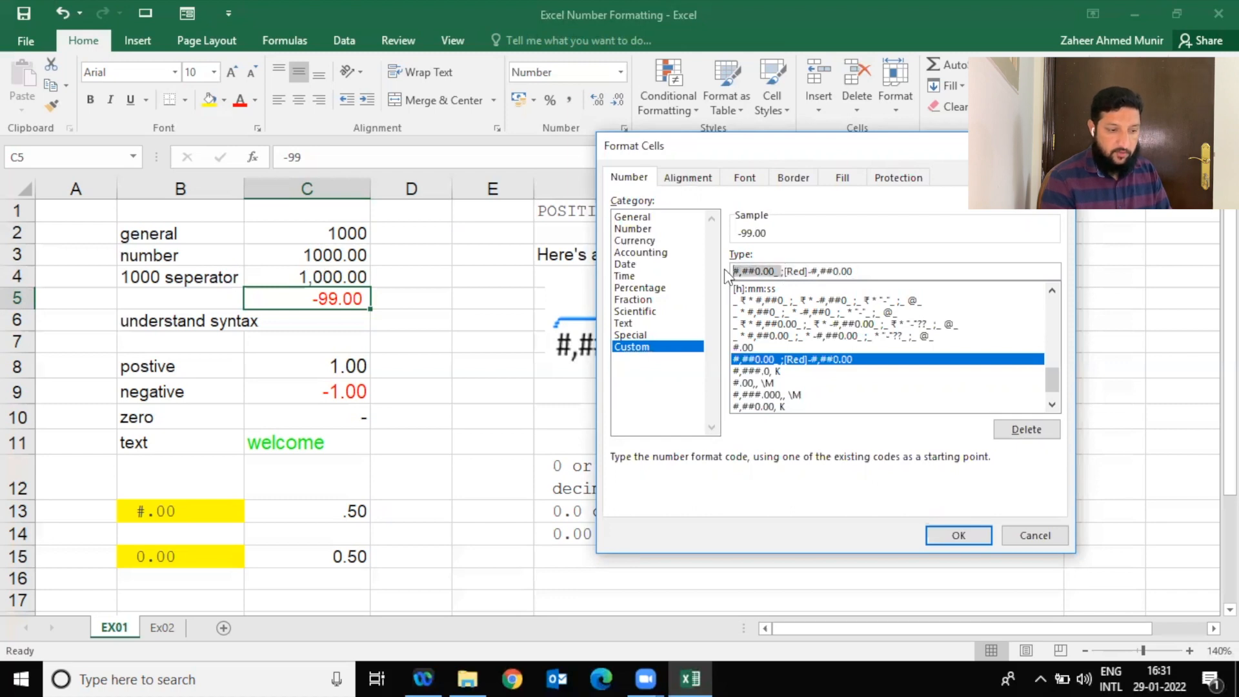
left_click(786, 270)
left_click_drag(786, 269, 858, 271)
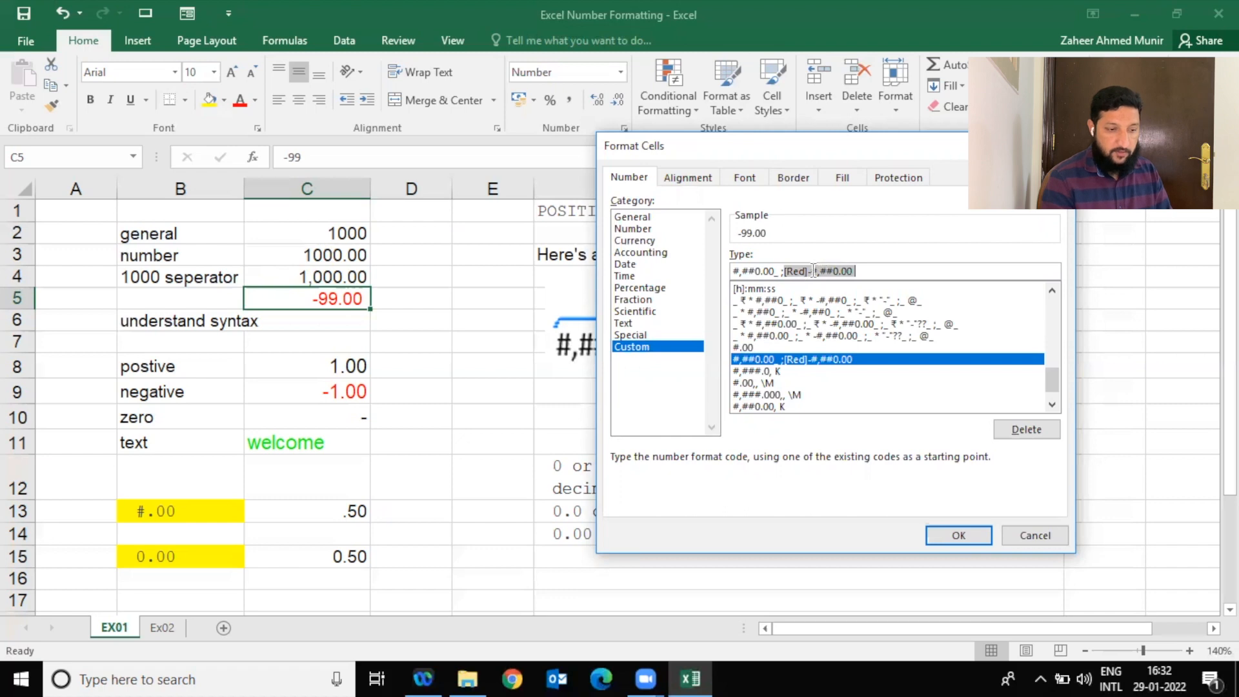
Leave the format code of C5 unchanged and test the cell's number format with the value 0.
left_click(811, 270)
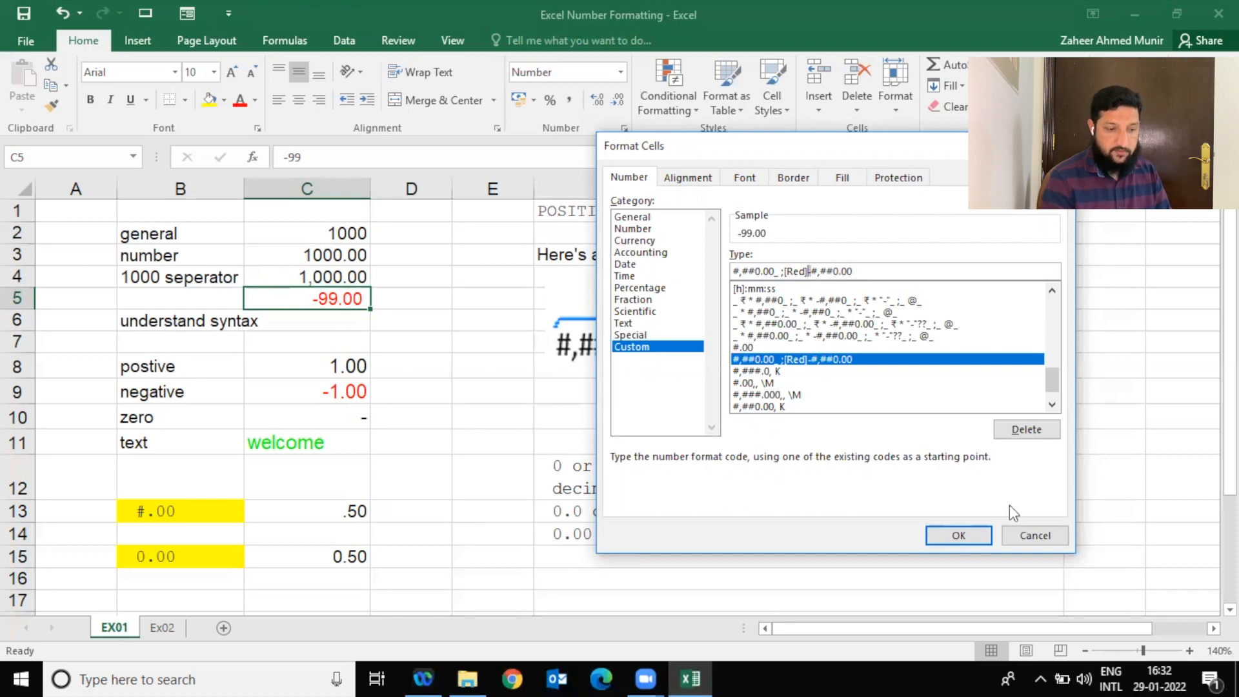
left_click(1015, 540)
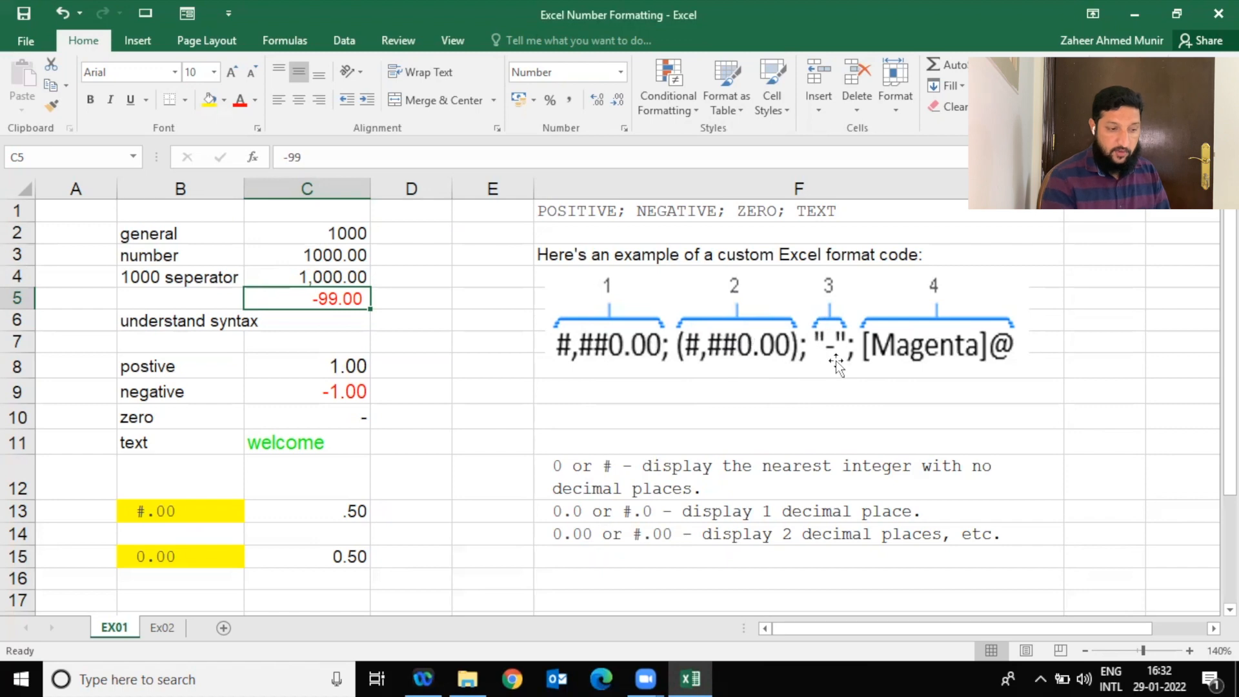
type("0")
key("ctrl+Return")
key("Up")
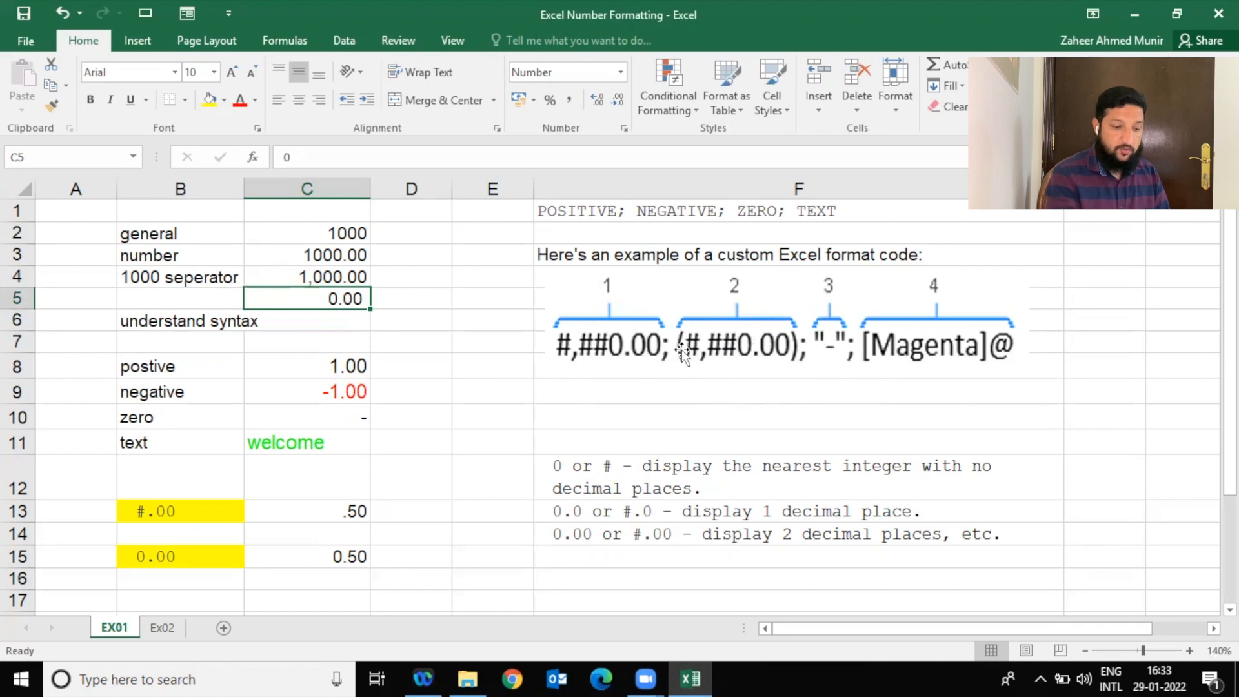
type("-1.")
type("0")
key("Return")
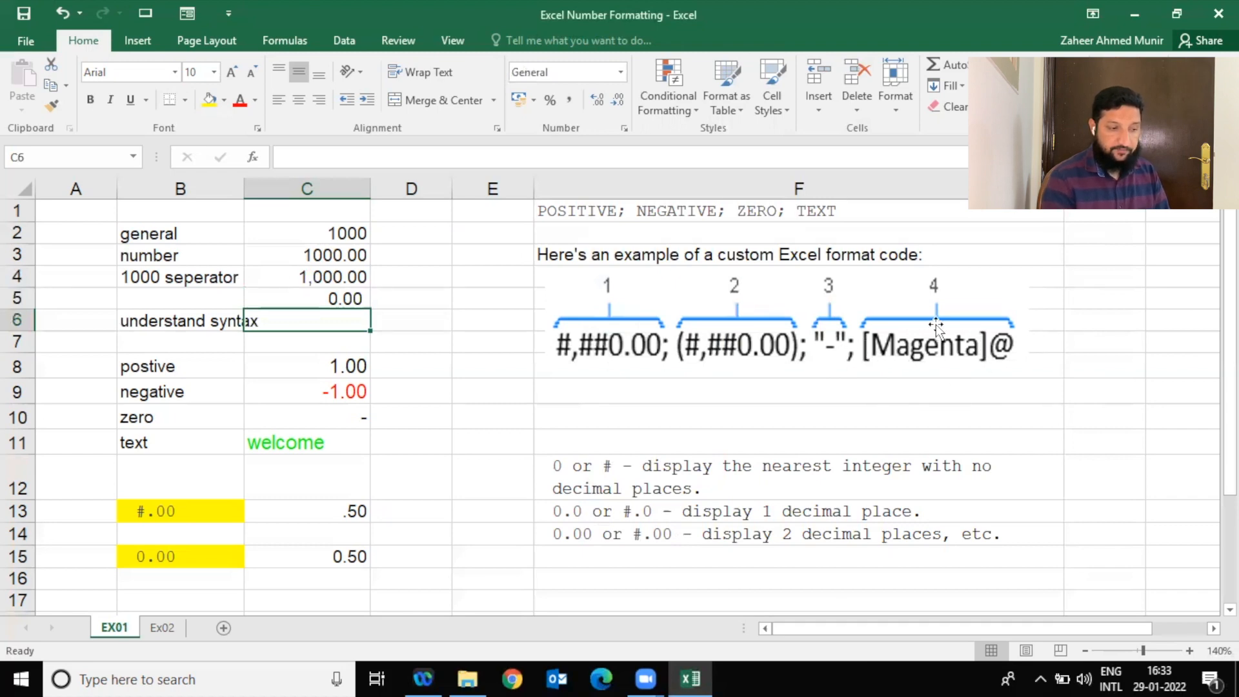
Enter a person's first name in C5 to test how its number format handles text.
key("Up")
type("Zaheer")
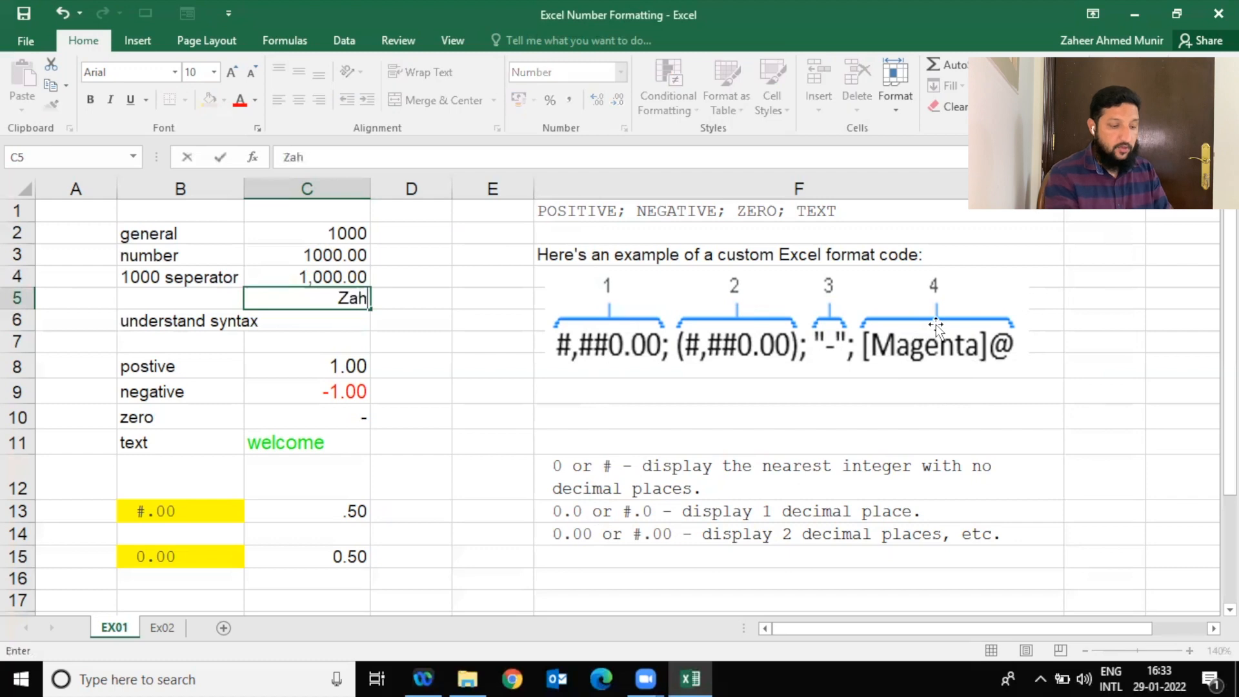
key("Return")
key("Up")
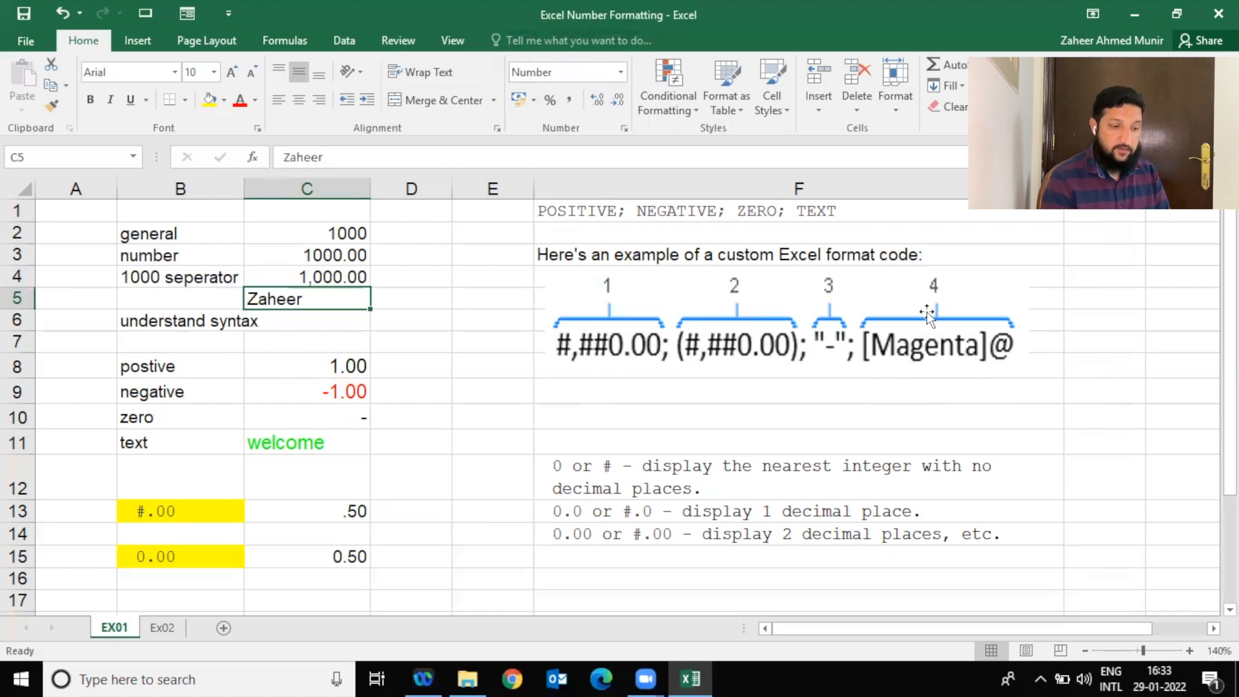
Examine the stored values behind the positive, negative and zero samples in C8 to C10.
left_click(355, 365)
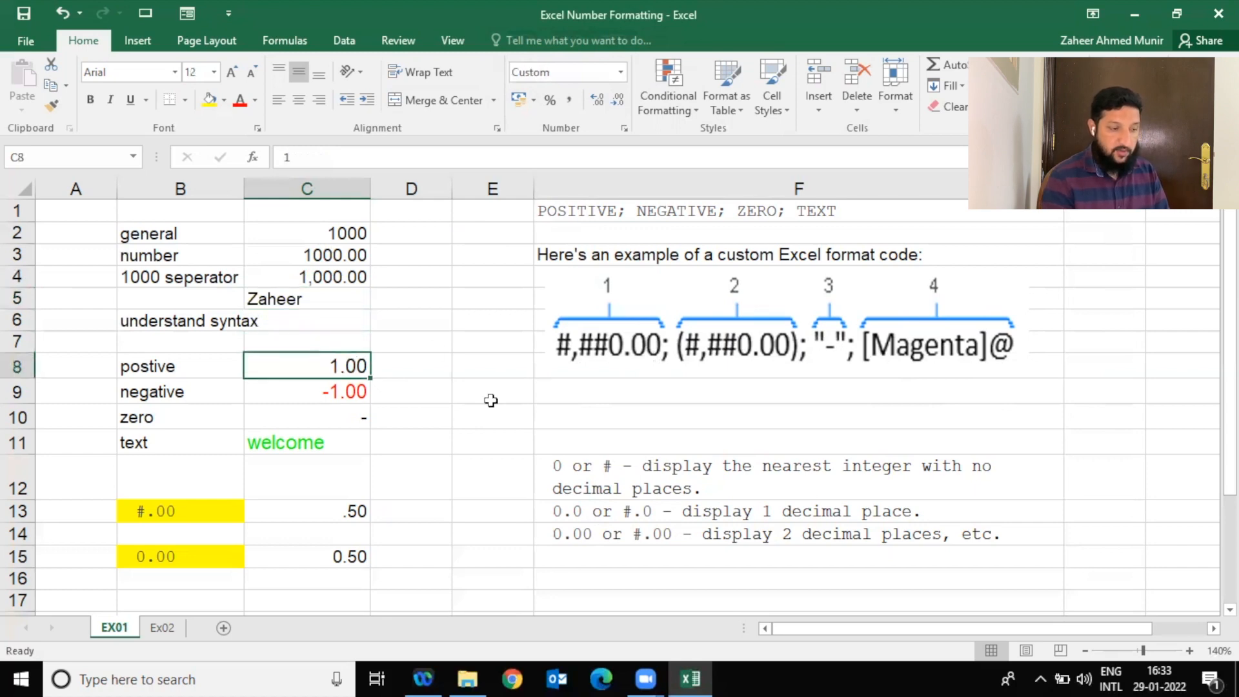
key("Down")
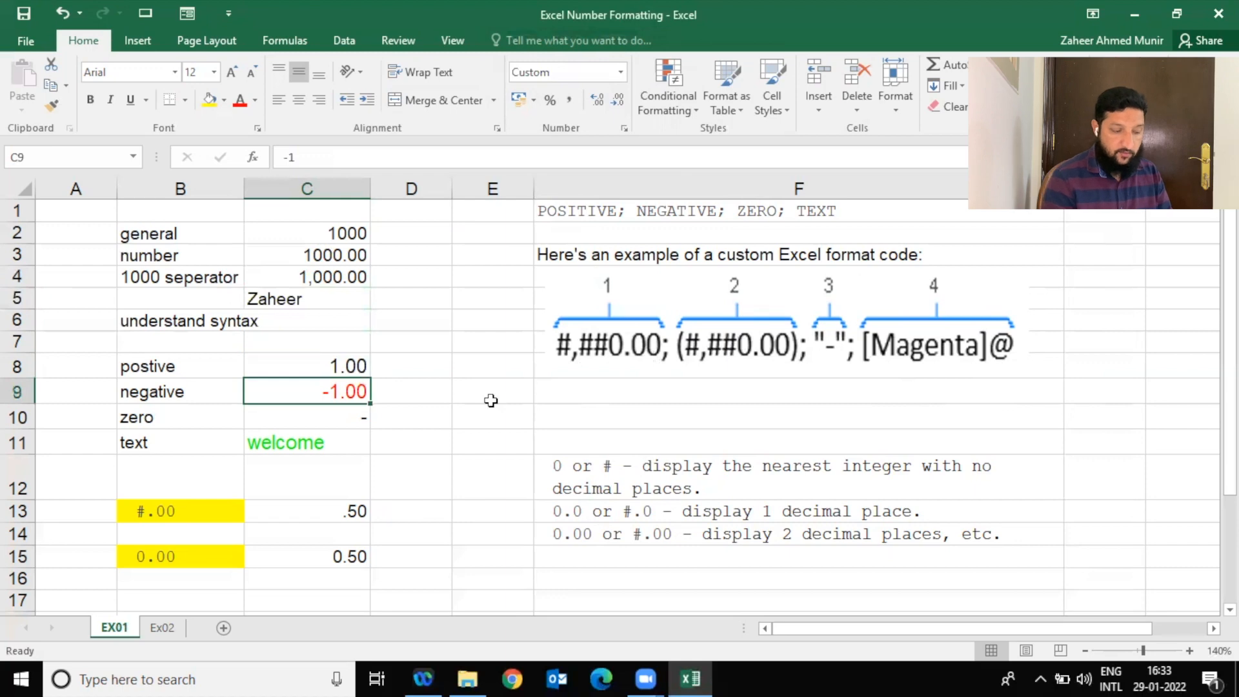
key("Down")
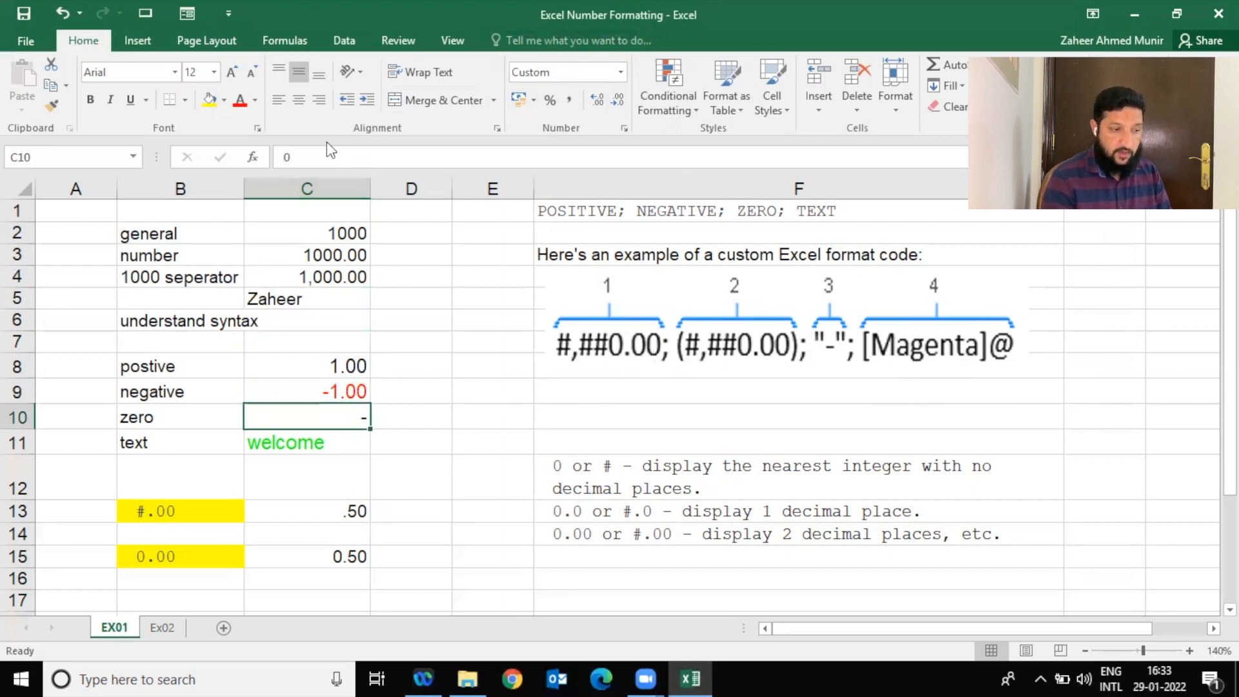
key("F2")
key("Return")
key("Up")
key("Up")
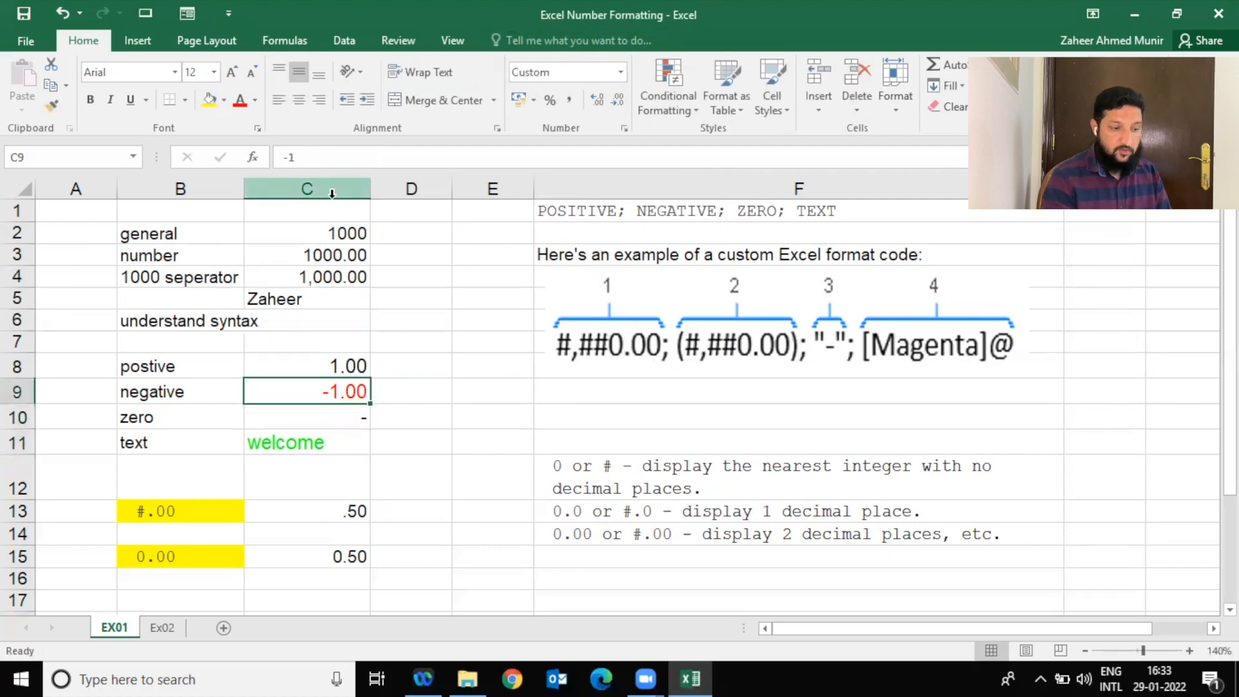
Test the zero sample C10 by entering a literal hyphen and replacing it with 0.
key("Down")
type("-")
key("Return")
key("Up")
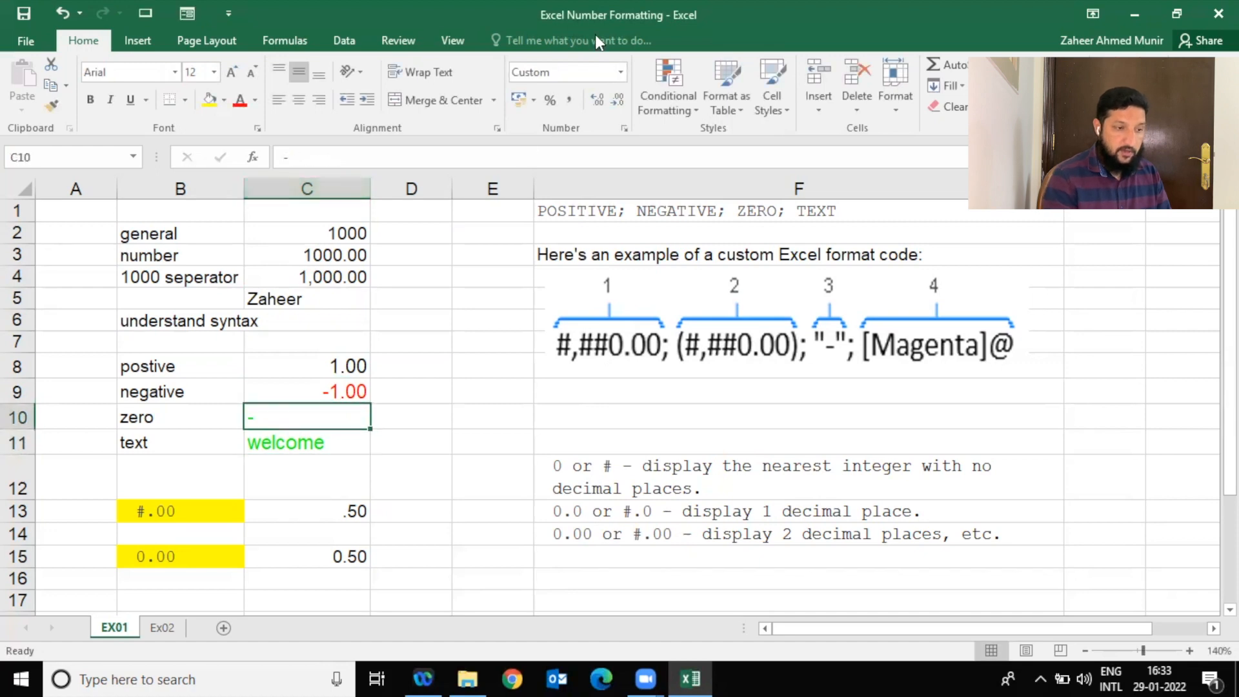
left_click(321, 437)
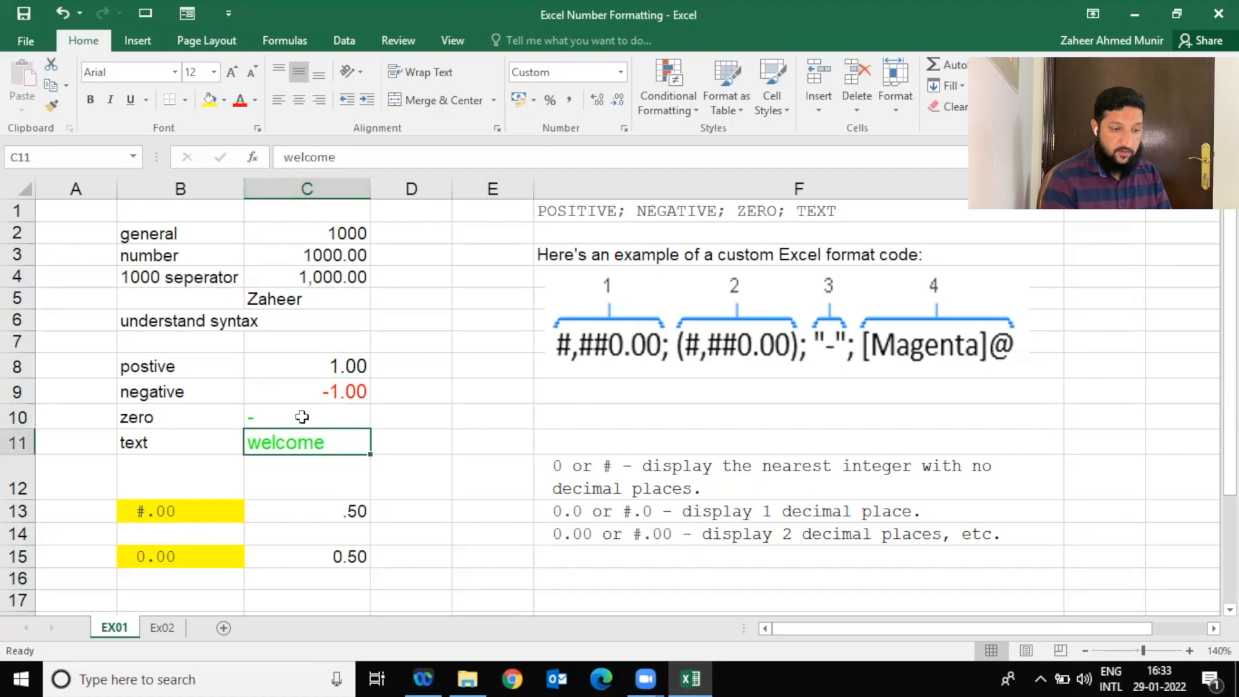
left_click(302, 417)
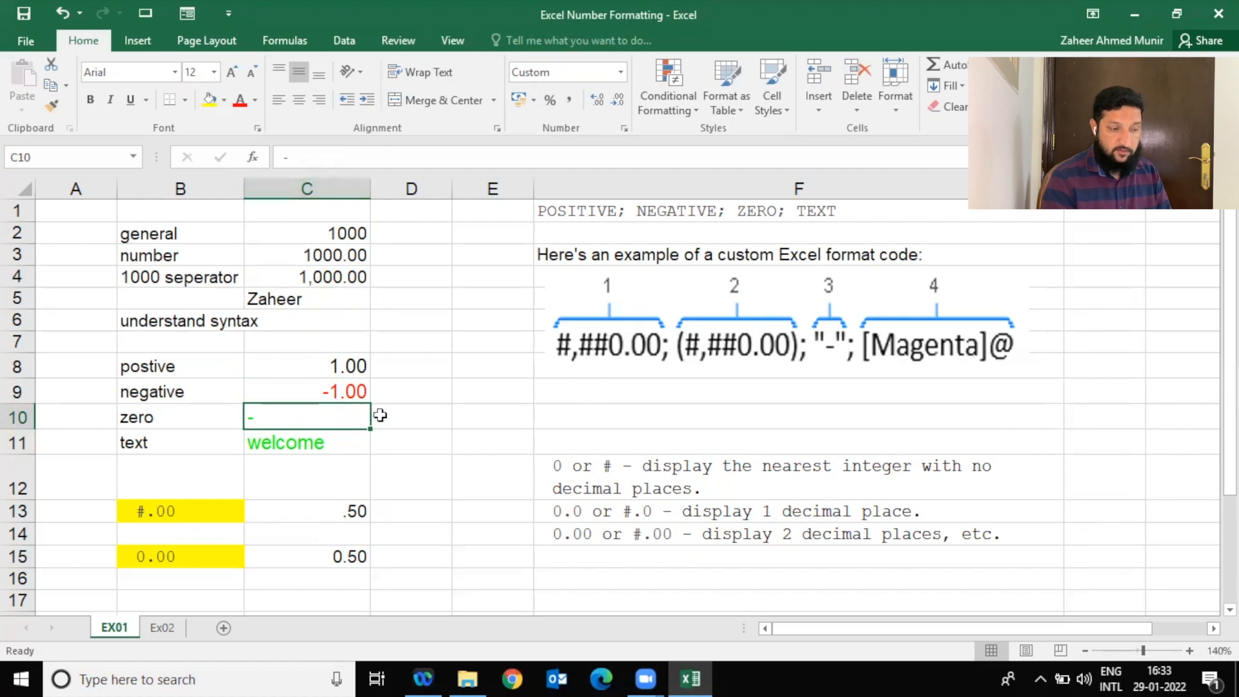
type("0")
key("Return")
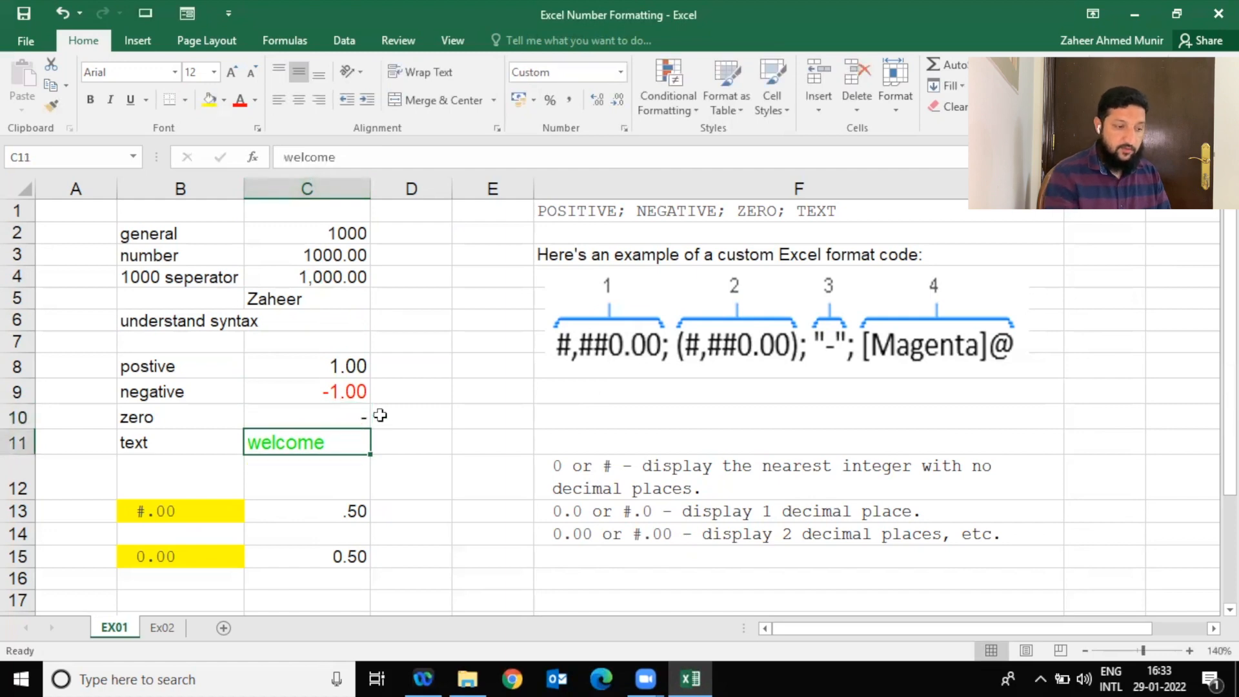
left_click(348, 420)
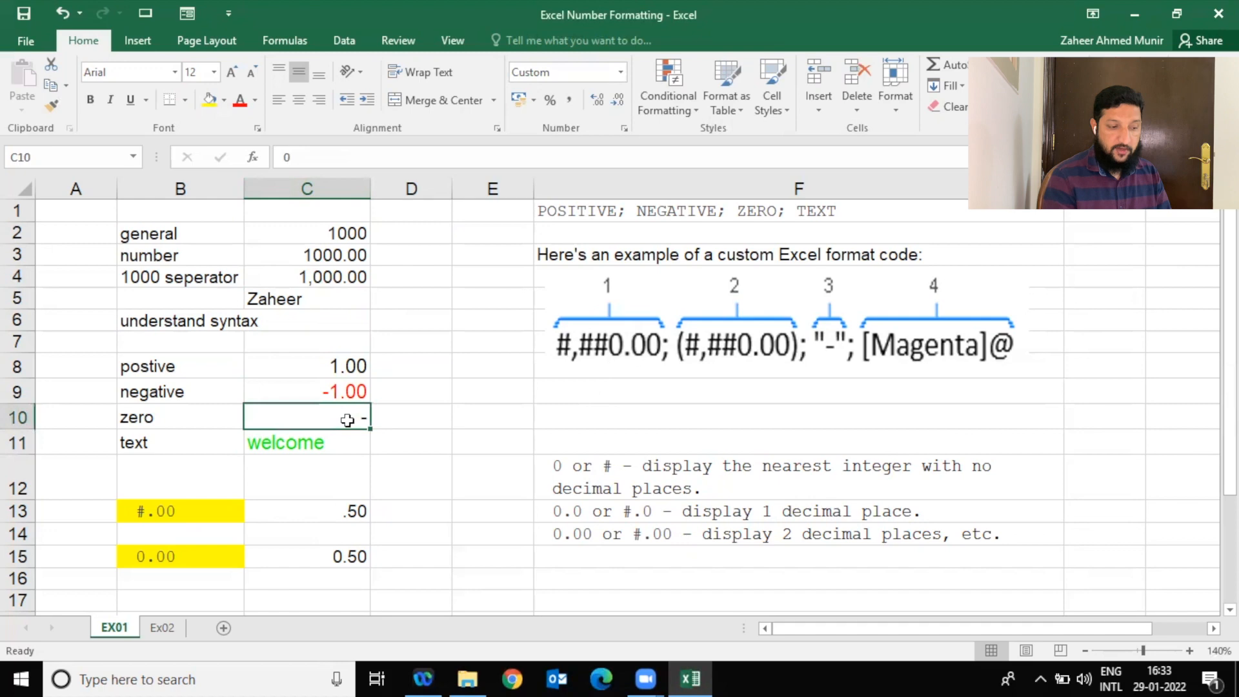
Open the custom format code of C8 and examine its positive, negative, zero and text sections.
left_click(355, 367)
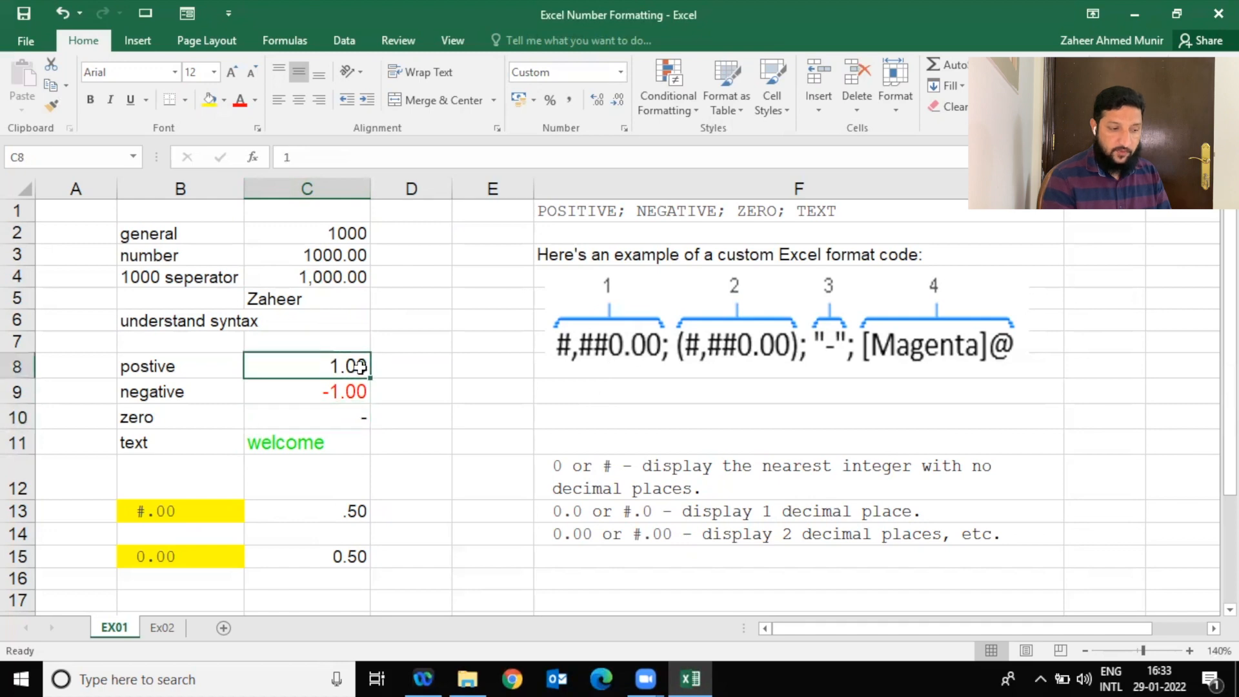
left_click(624, 127)
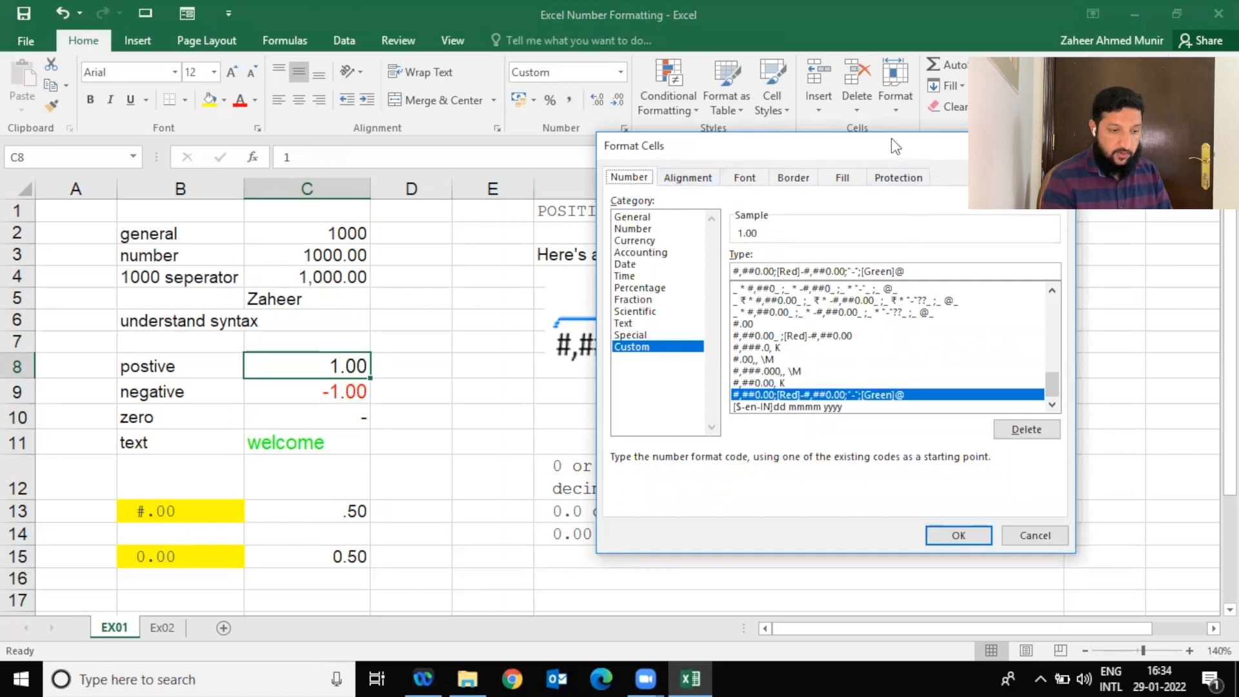
left_click_drag(913, 137, 1060, 98)
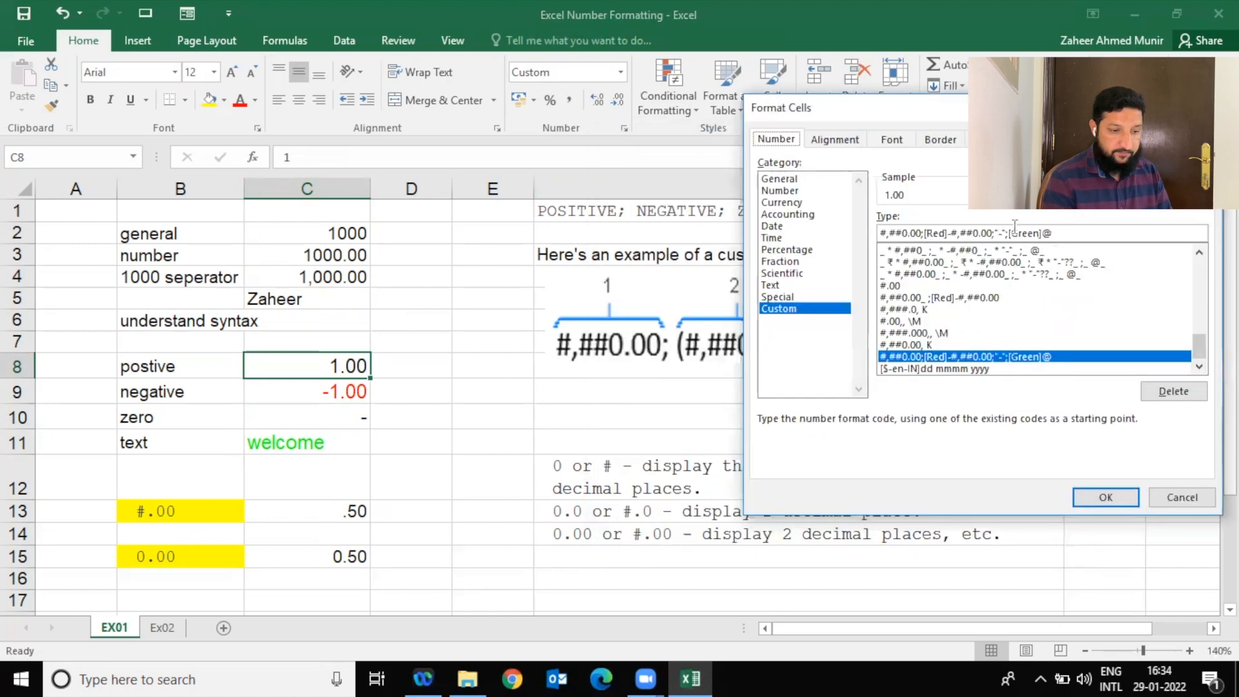
left_click(1059, 230)
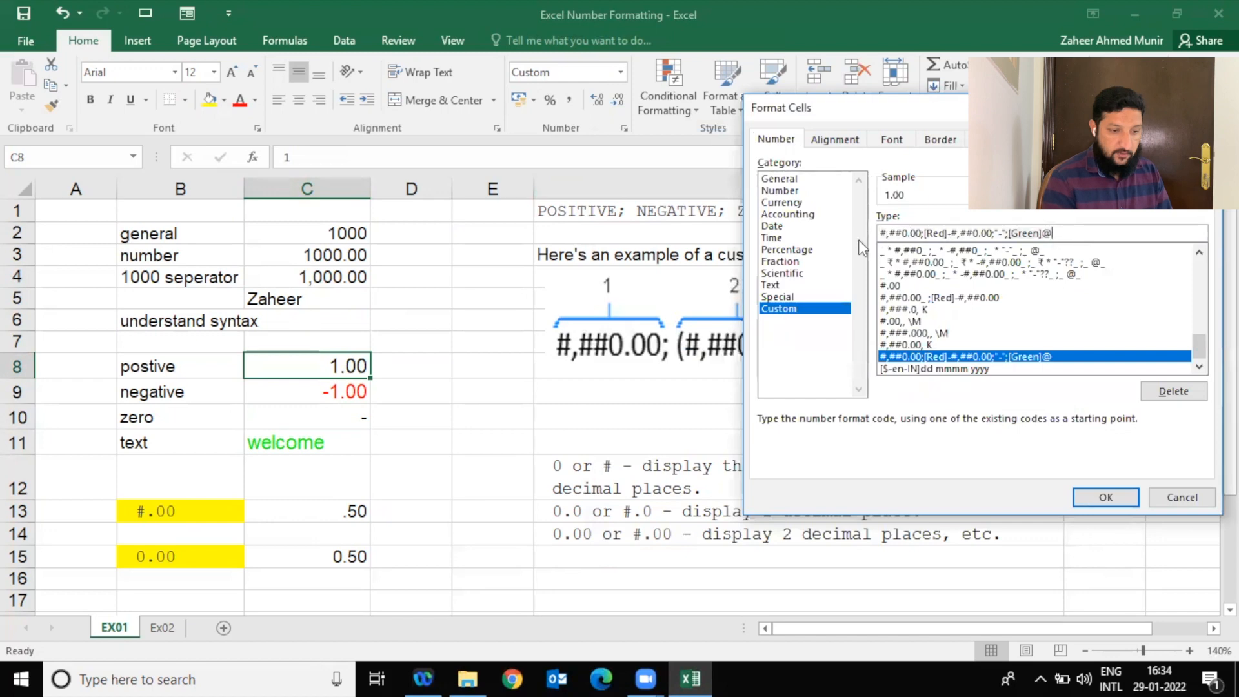
left_click_drag(926, 233, 878, 234)
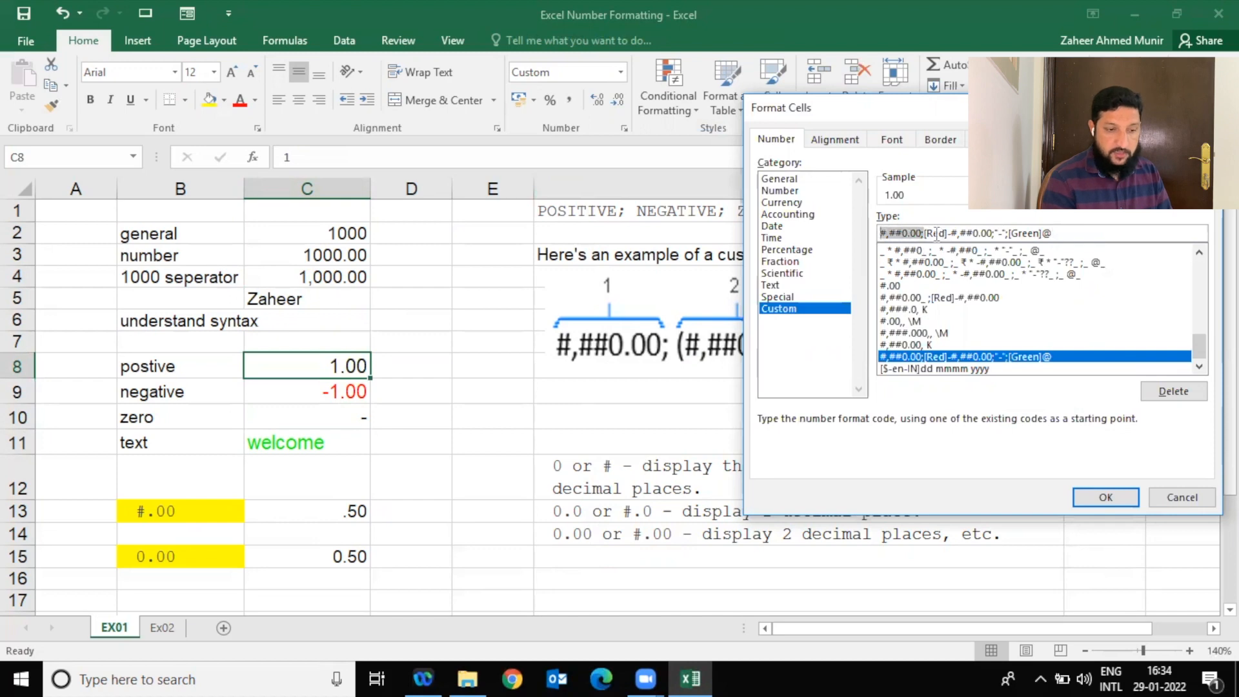
left_click_drag(993, 233, 946, 233)
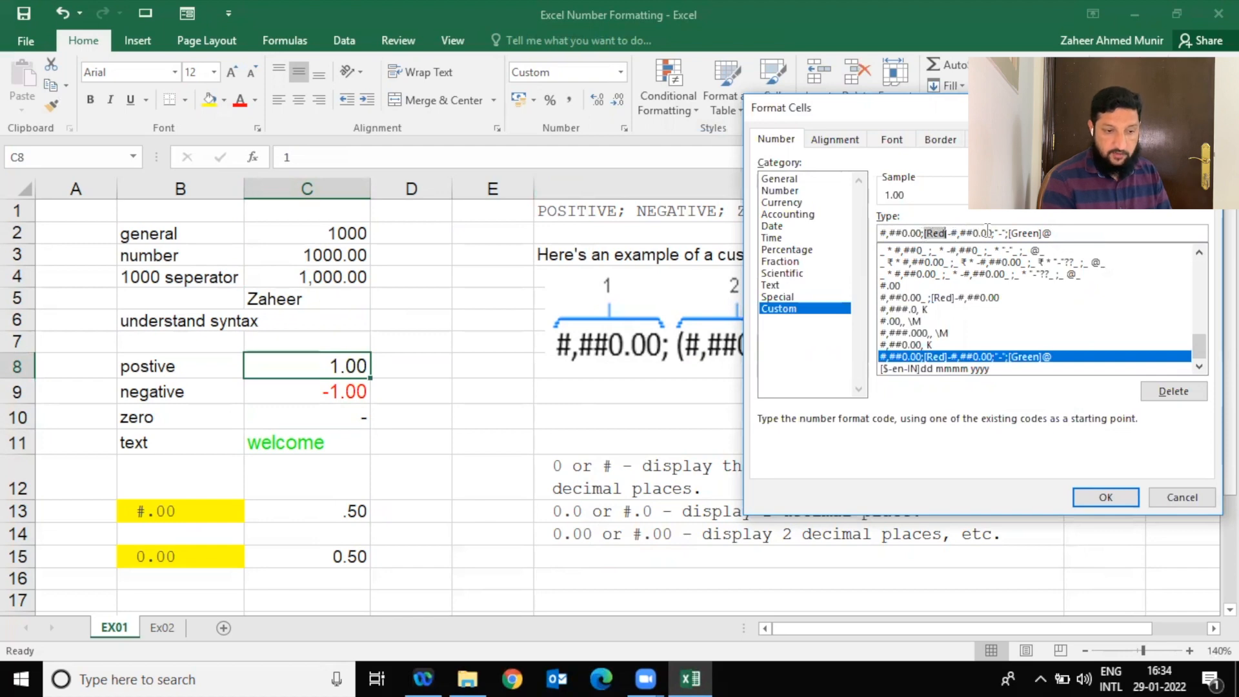
left_click_drag(994, 233, 1007, 232)
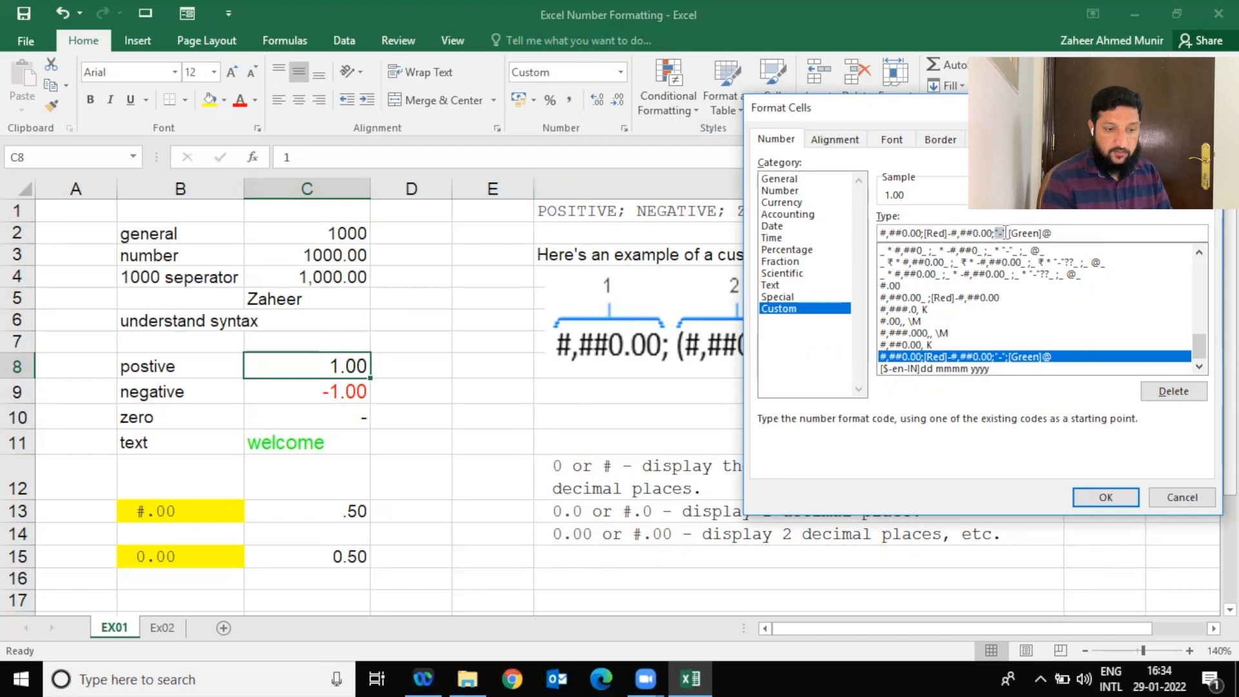
Remove the hyphen between the quotes in the zero section of C8's format code, put it back and apply the code.
left_click(1005, 233)
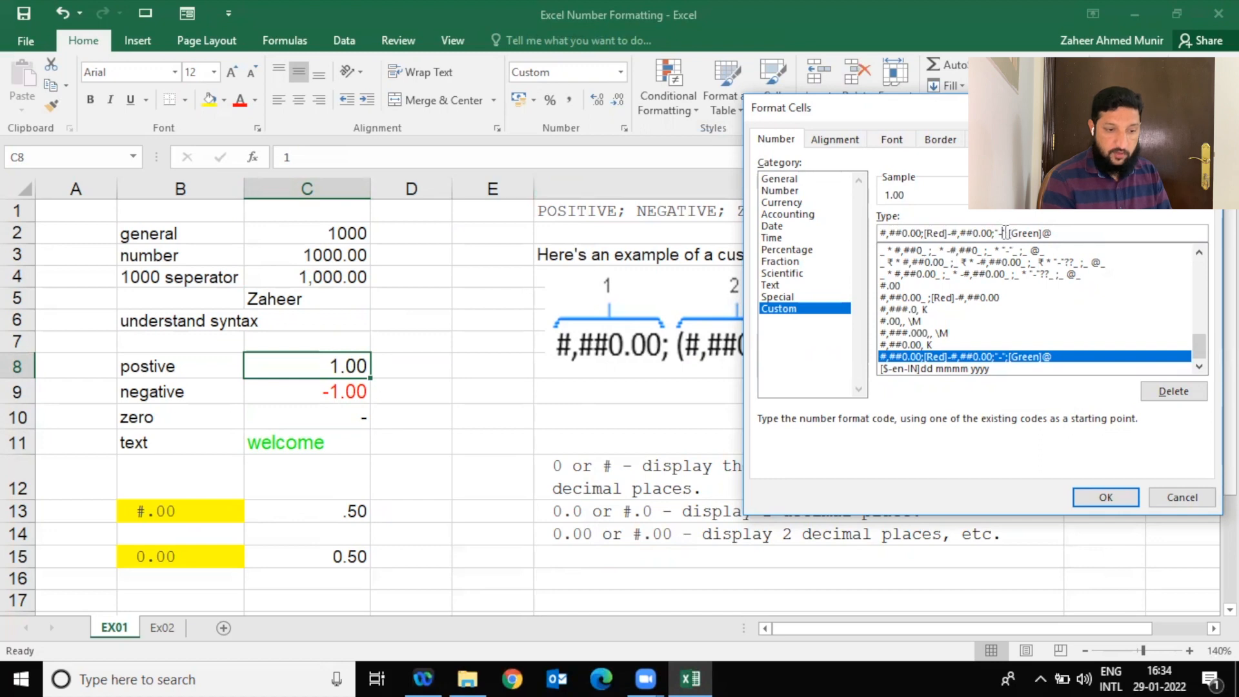
key("BackSpace")
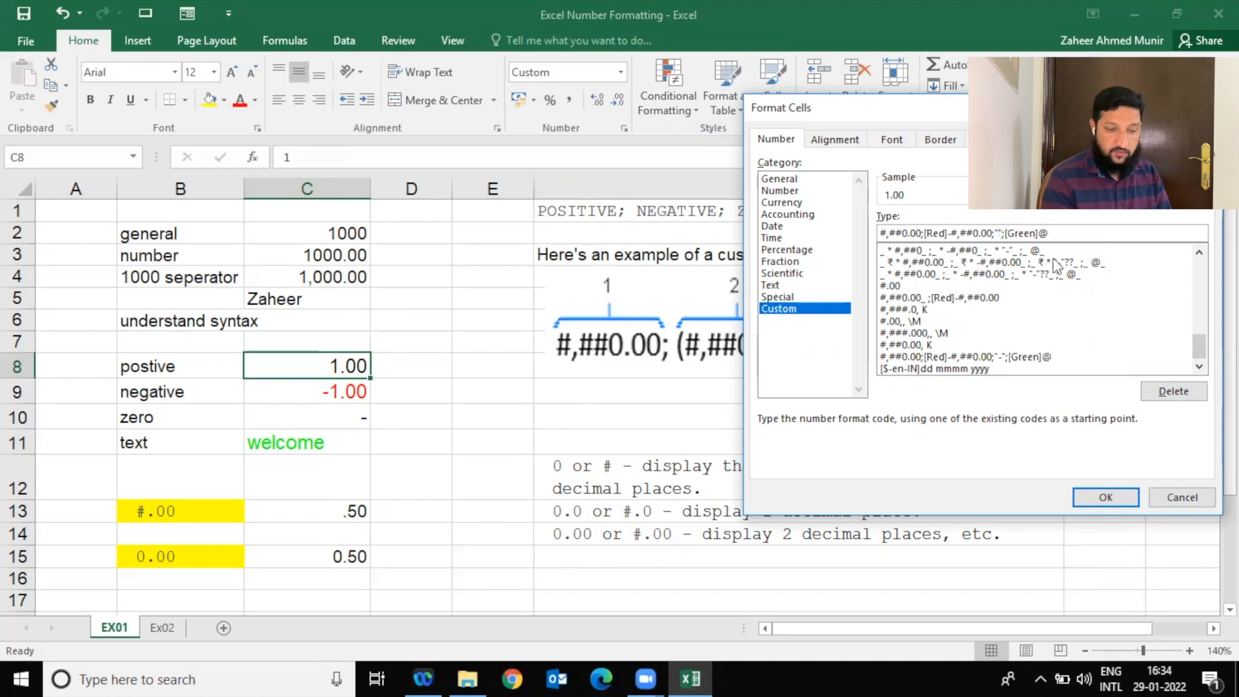
type("-")
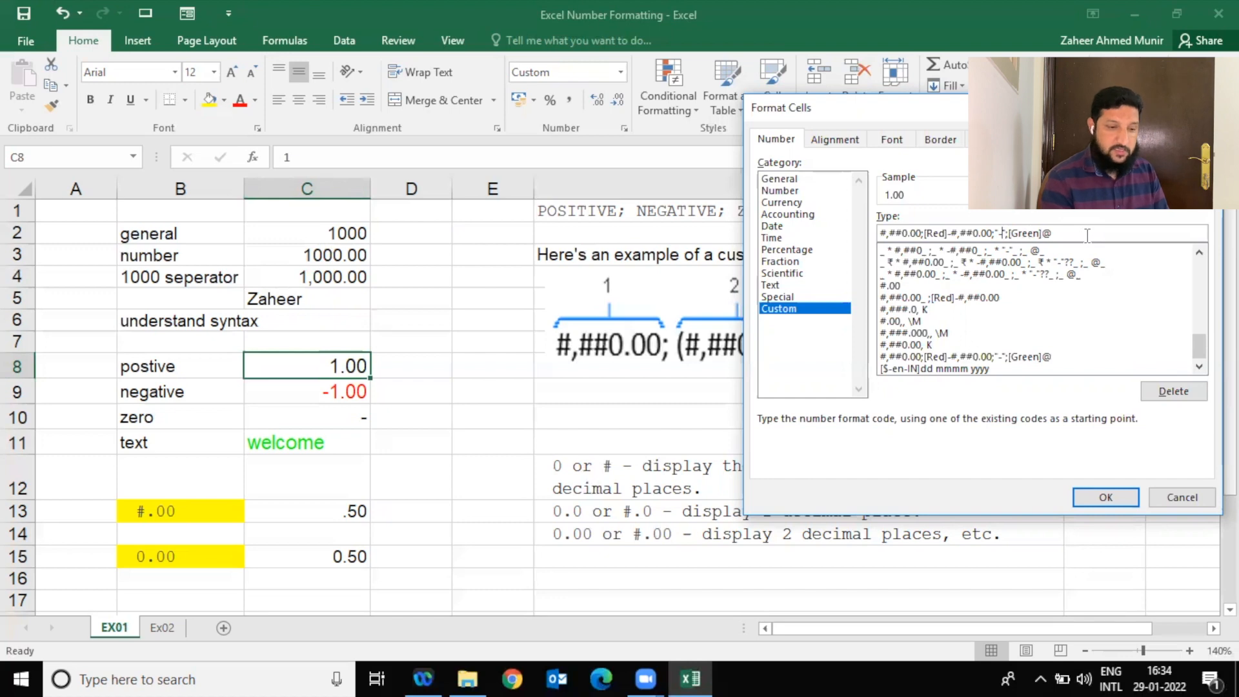
left_click(1106, 497)
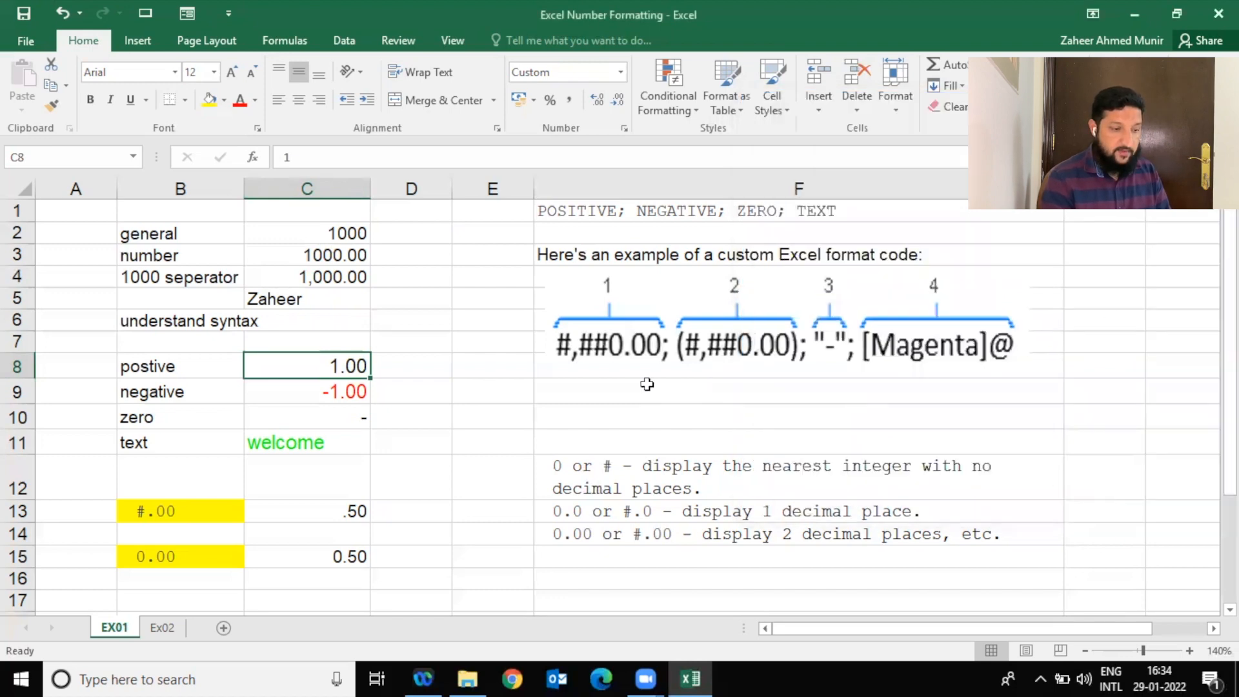
Enter 1,000 in the positive sample C8 and -99999 in the negative sample C9.
type("1")
key("Return")
key("Up")
type("1,000")
key("Return")
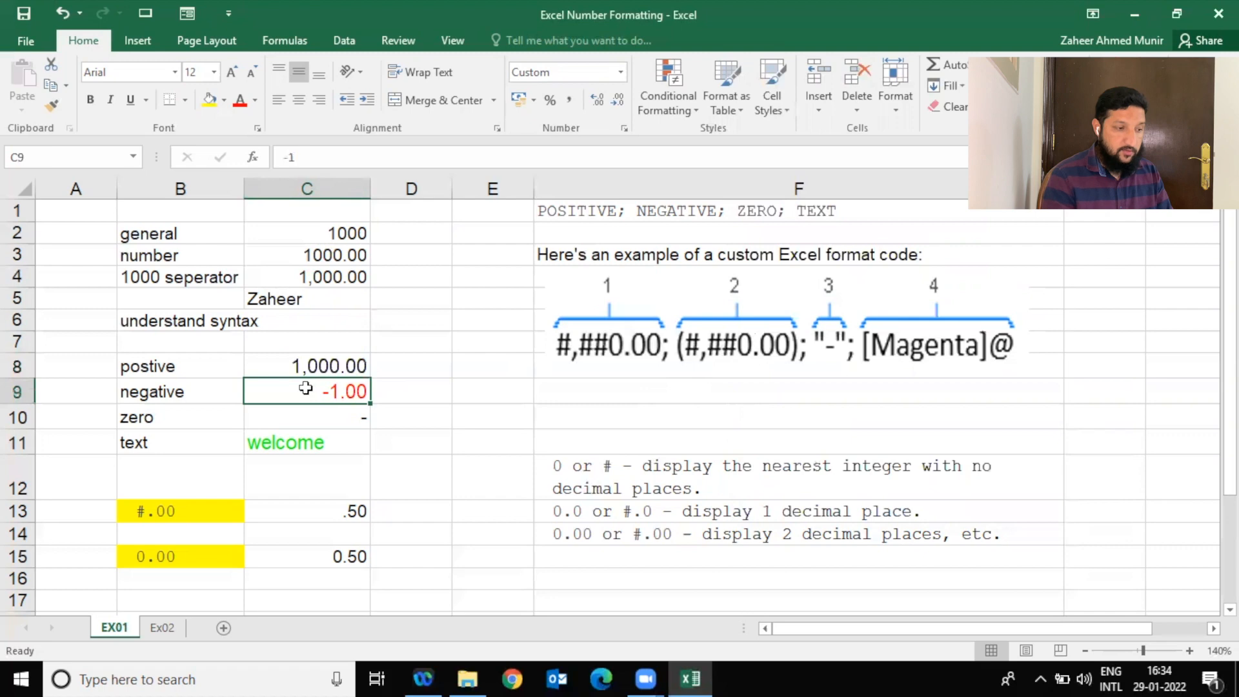
key("BackSpace")
type("-99999")
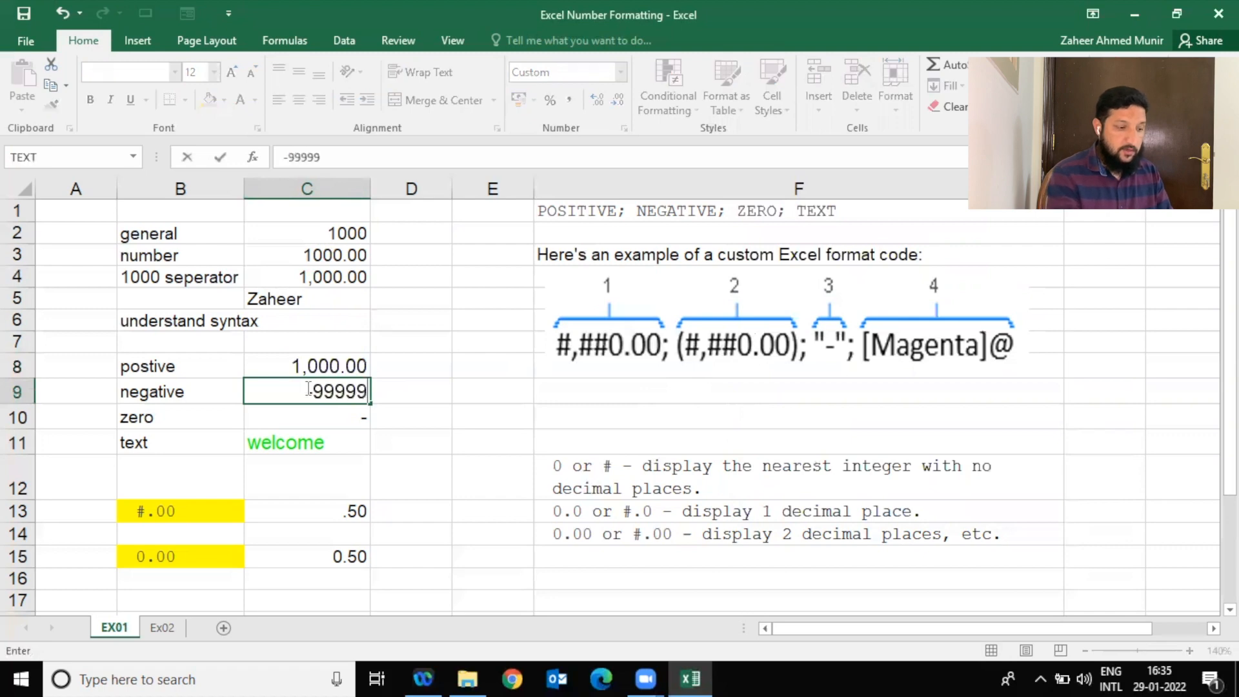
key("Return")
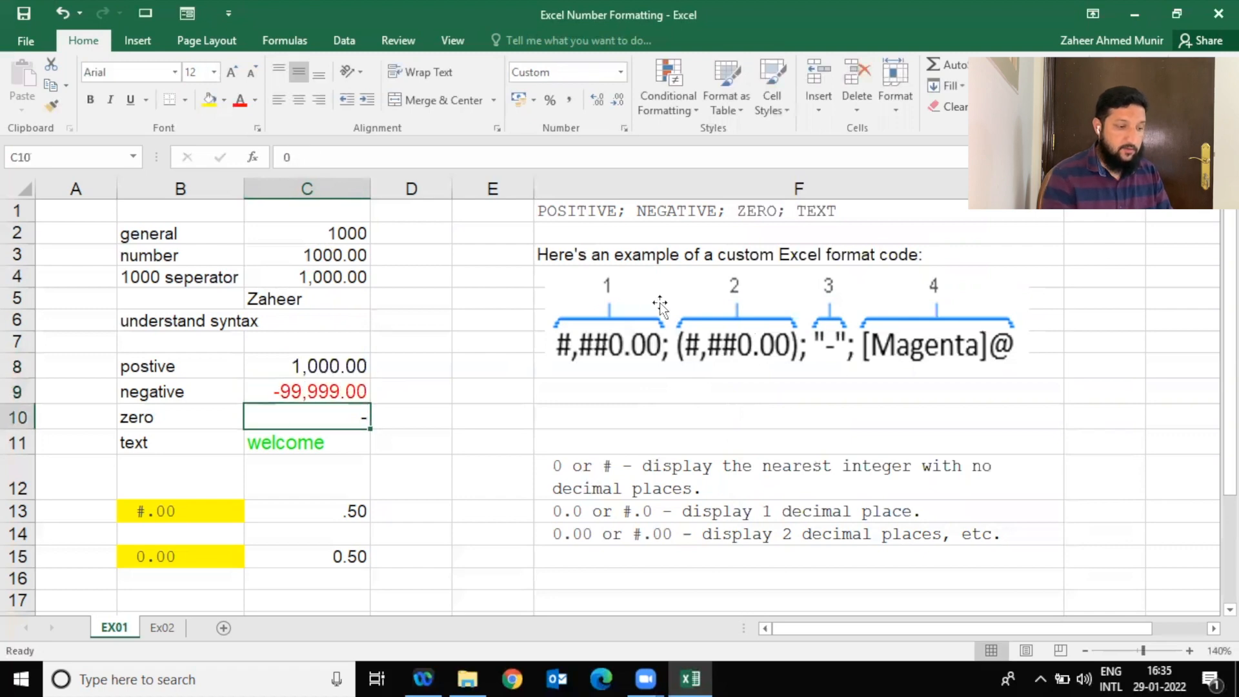
Enter 0 in the zero sample C10 and the text lljfljlsjflsfj in the text sample C11.
type("0")
key("Return")
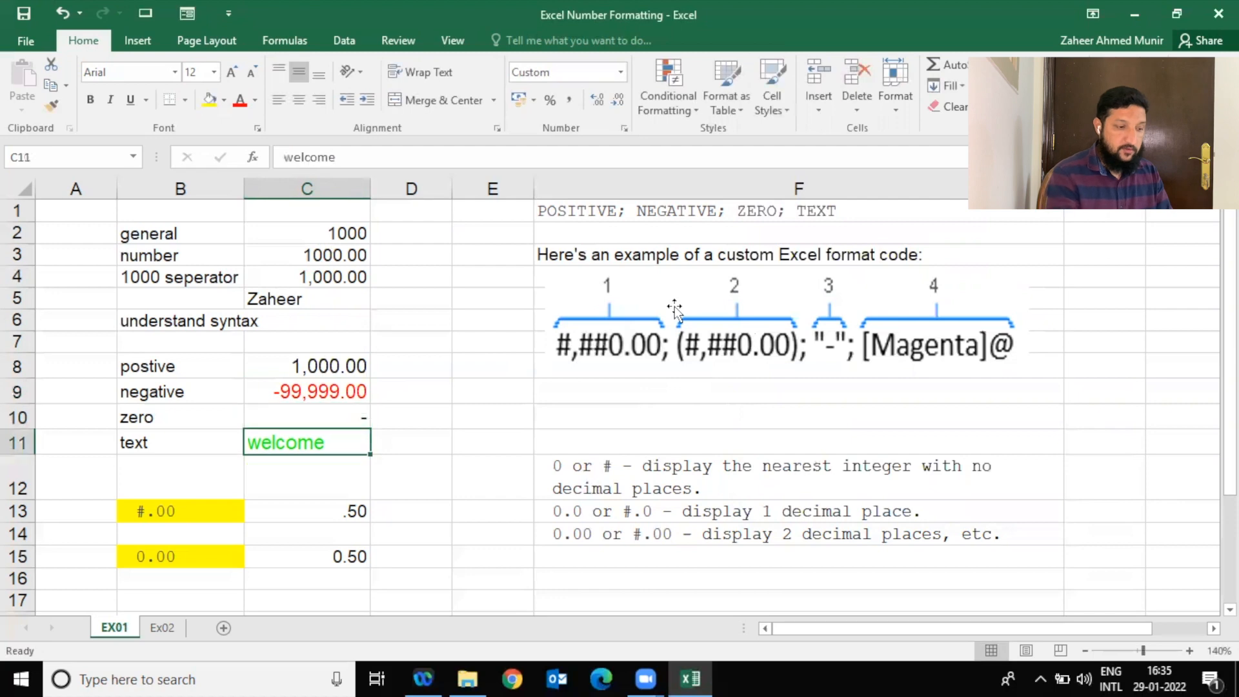
type("lljfljlsjflsfj")
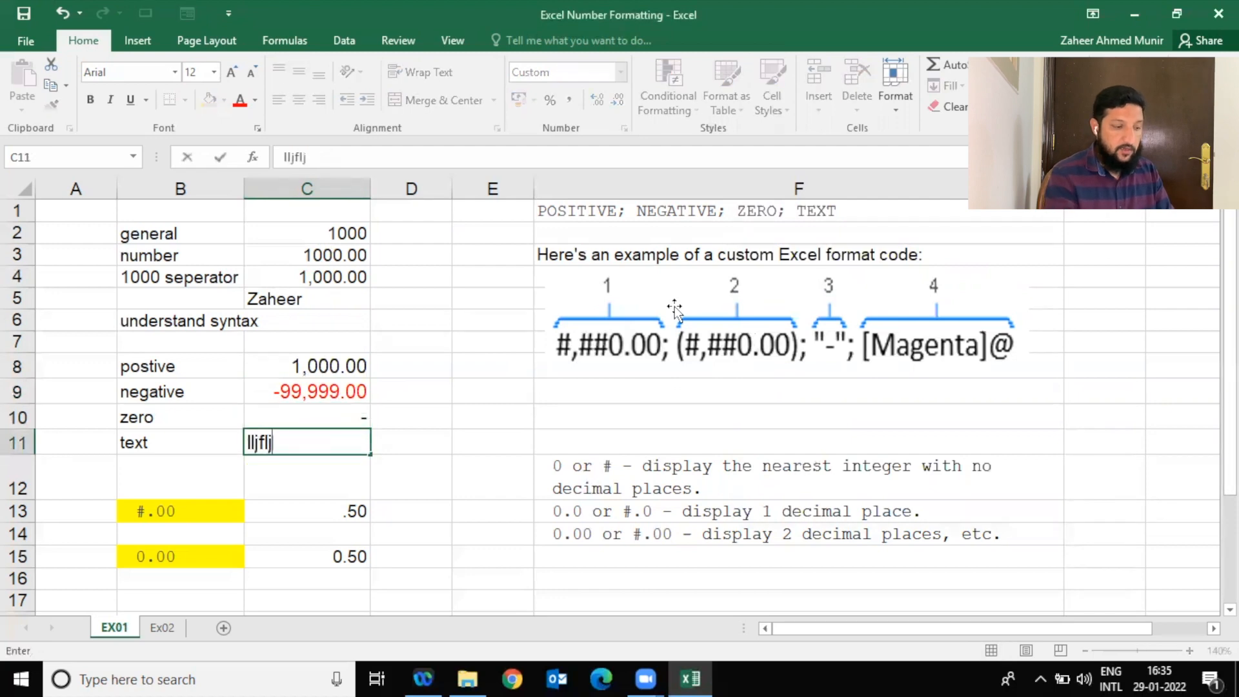
key("Return")
Review how the sample values in C8 to C11 are displayed and inspect the #.00 example in C13.
key("Up")
key("Up")
key("Up")
key("Up")
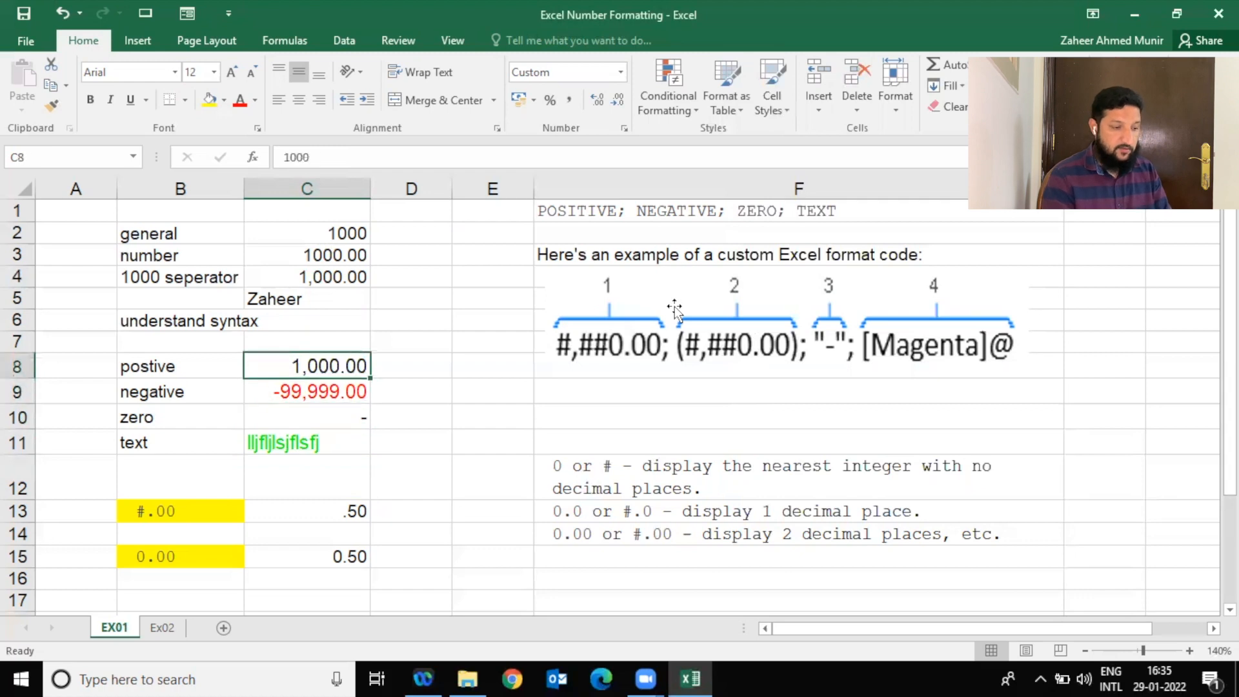
key("Down")
key("Down")
key("Down")
key("Down")
key("Down")
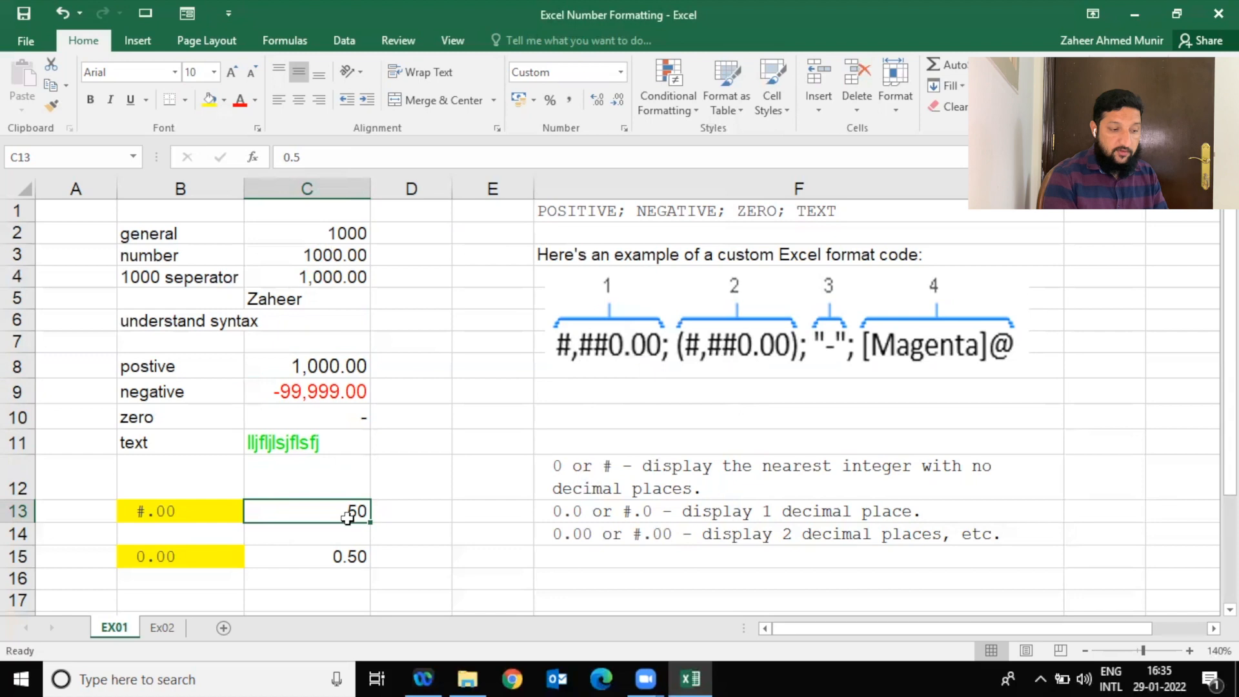
Clear the content of C5 and undo the deletion.
left_click(336, 299)
key("Delete")
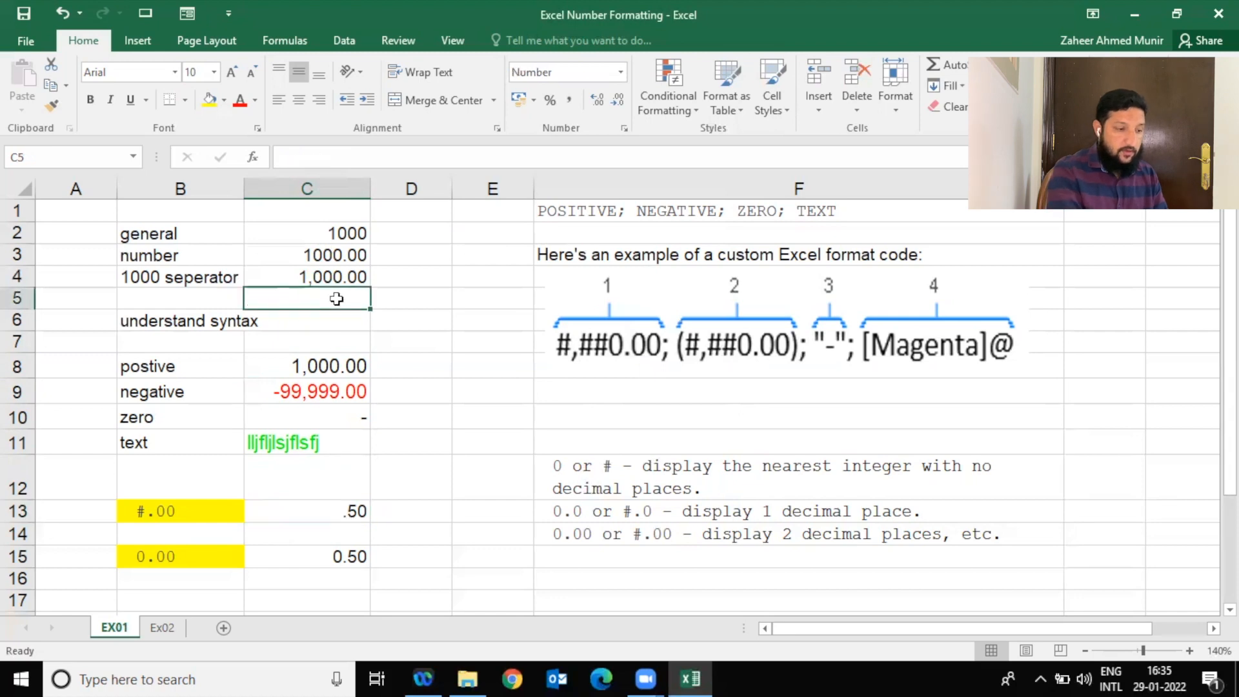
key("ctrl+z")
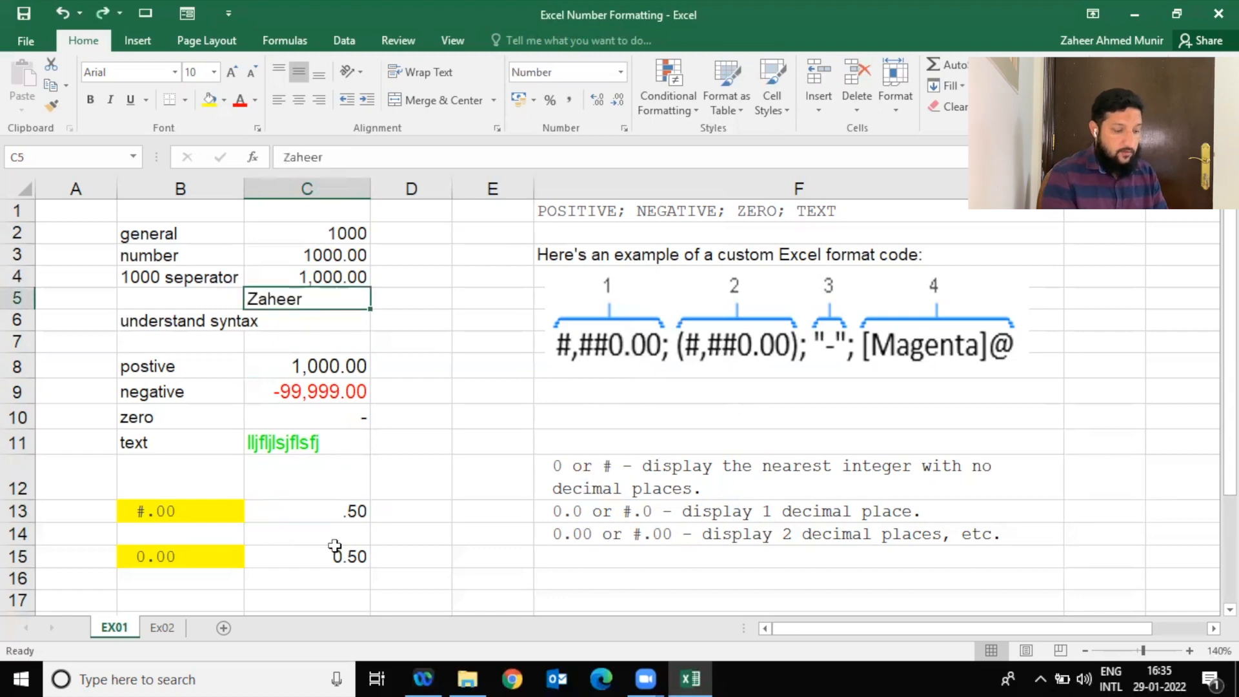
Enter 1 in the #.00 sample cell C13.
left_click(331, 521)
key("Delete")
type("1")
key("Return")
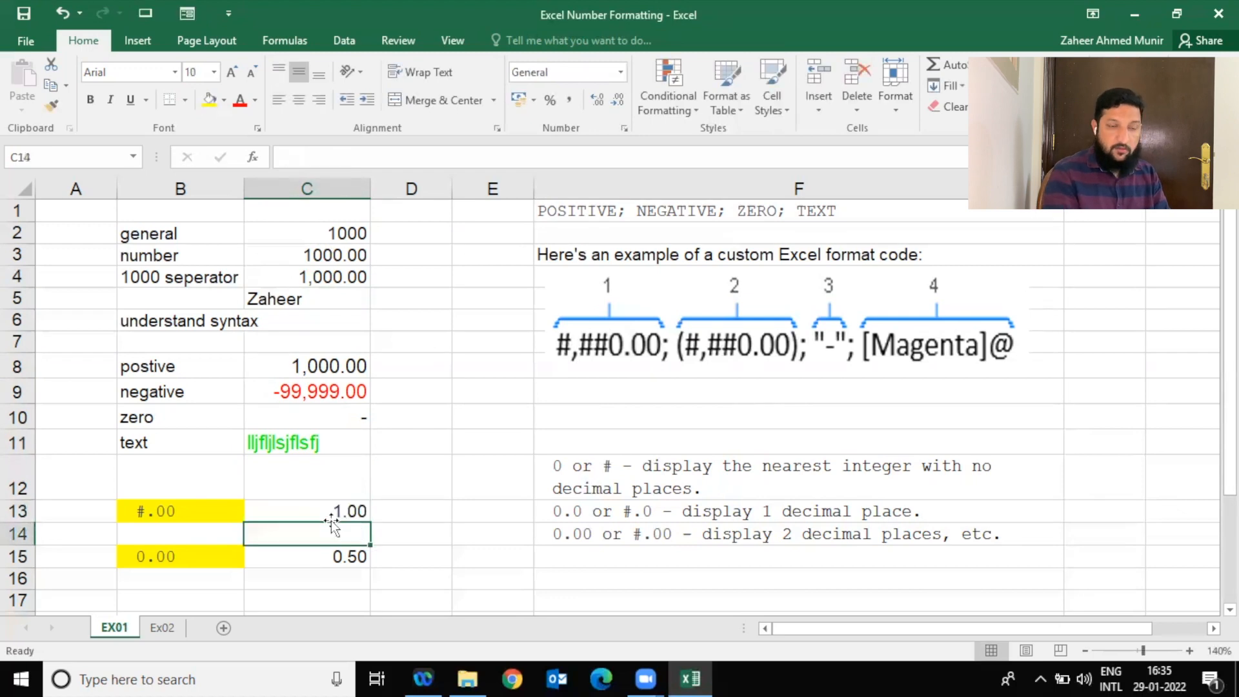
Inspect the custom number format code applied to C13 in the Format Cells settings.
left_click(331, 520)
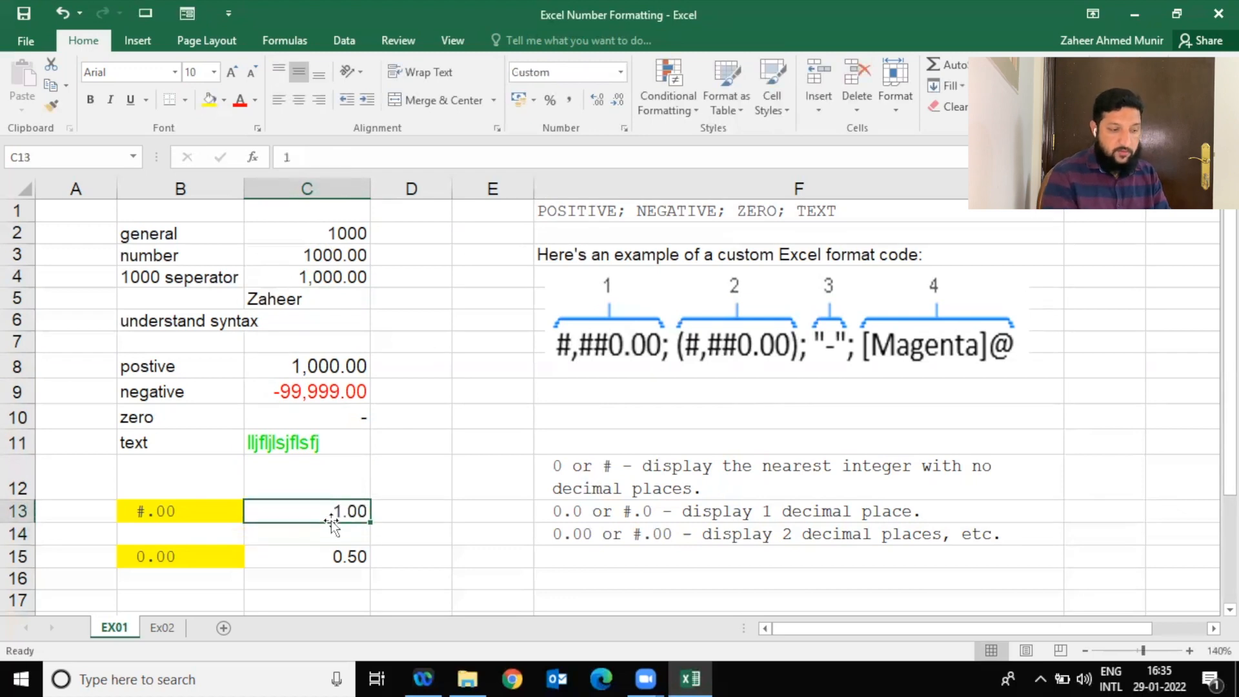
left_click(624, 129)
left_click_drag(913, 232, 878, 234)
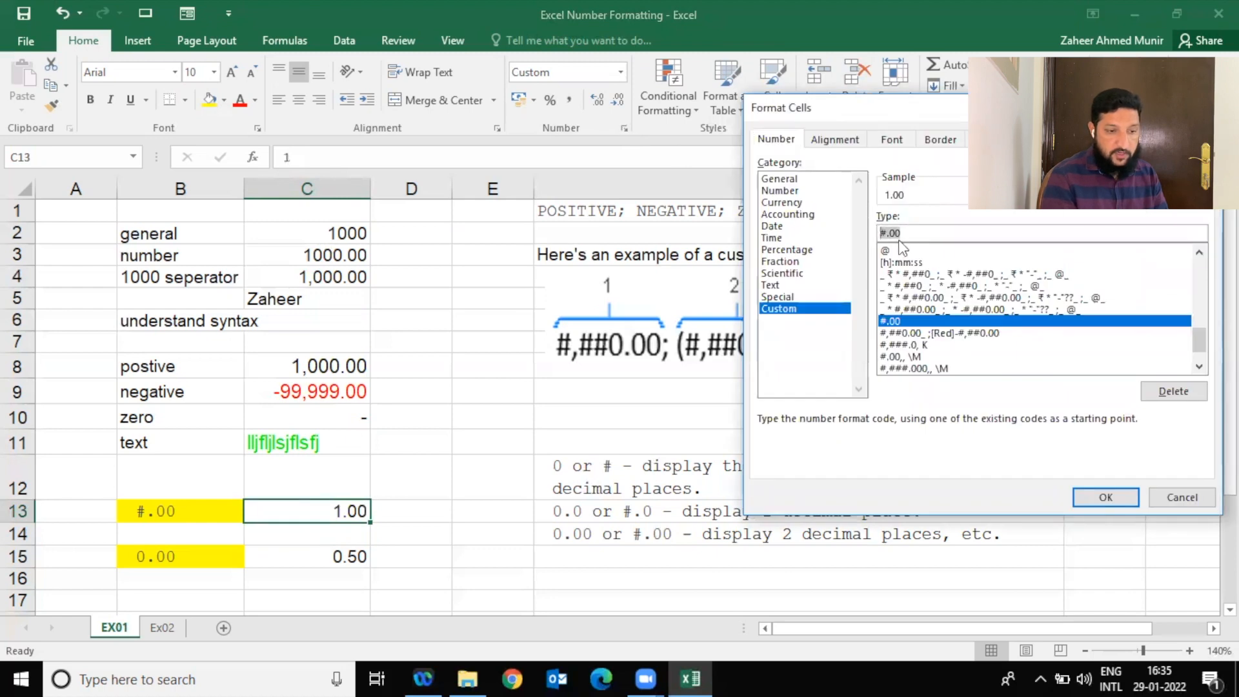
left_click(1121, 498)
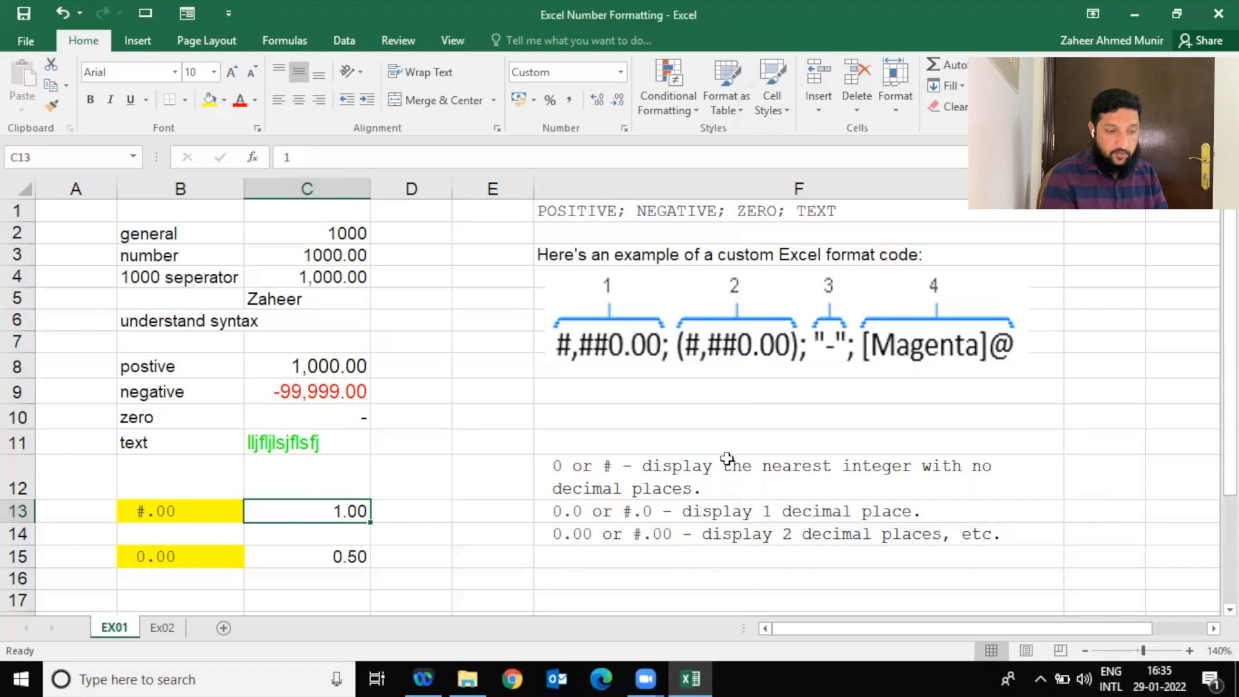
Test the #.00 format in C13 by entering 1.9 and then 1.999.
type("1.9")
key("Return")
key("Up")
type("1.999")
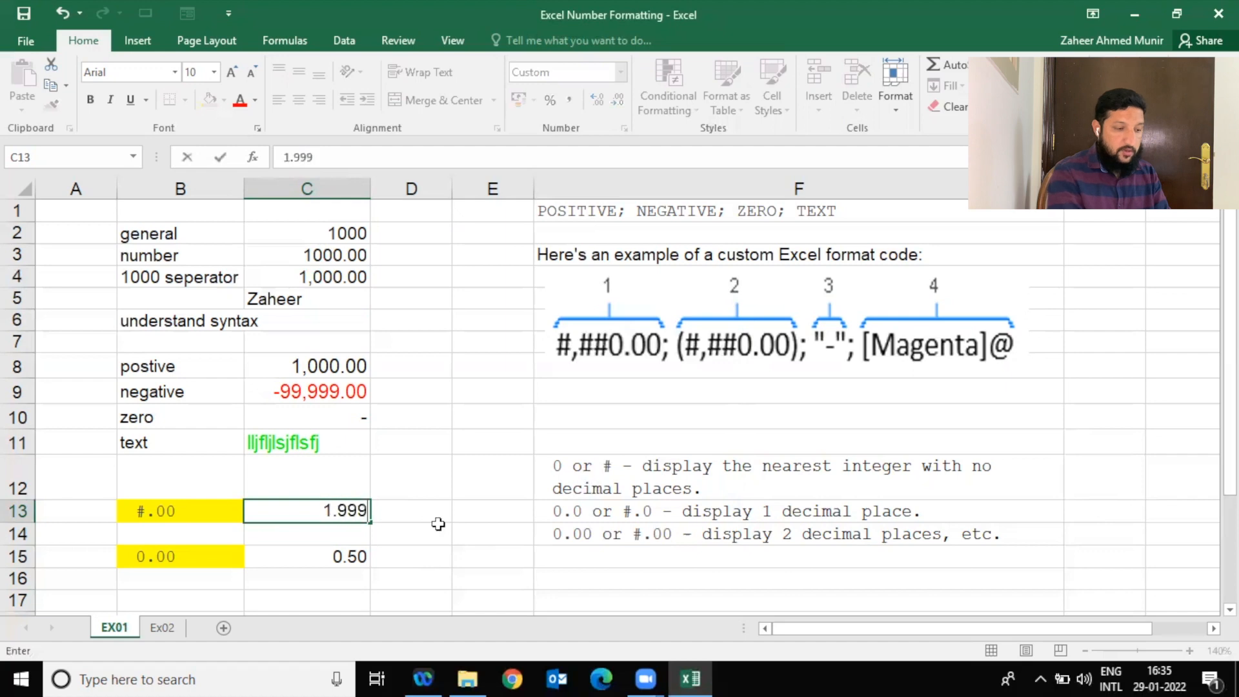
key("Return")
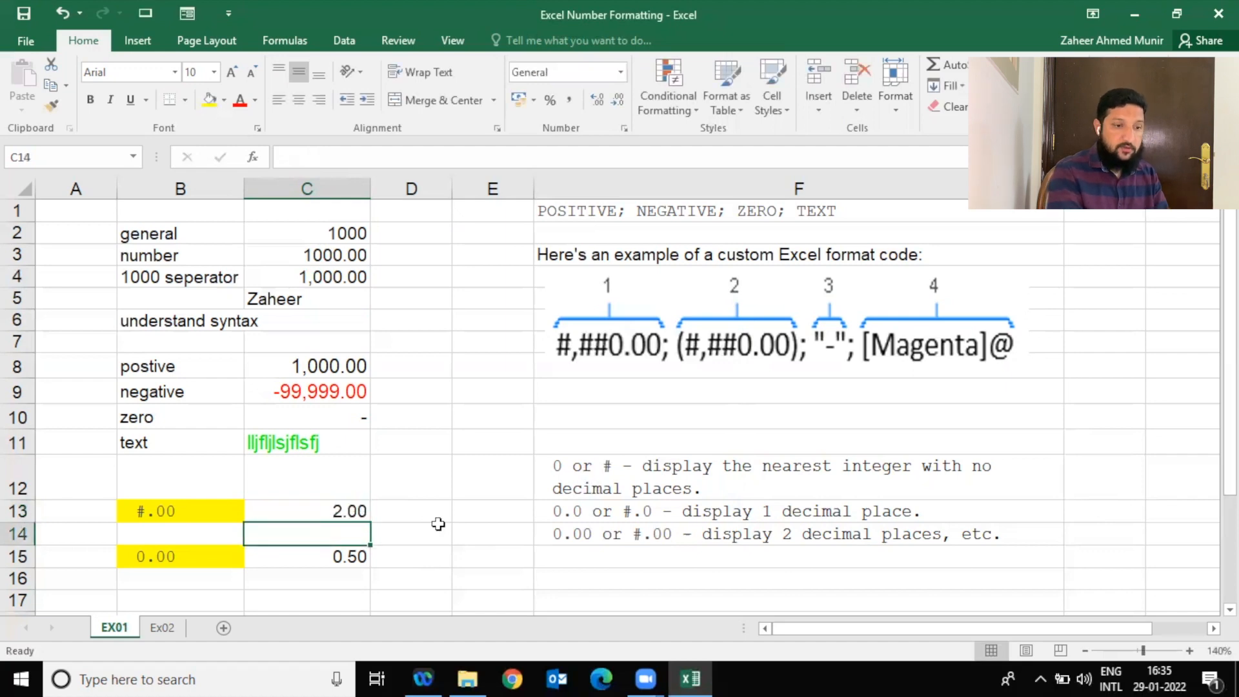
key("Up")
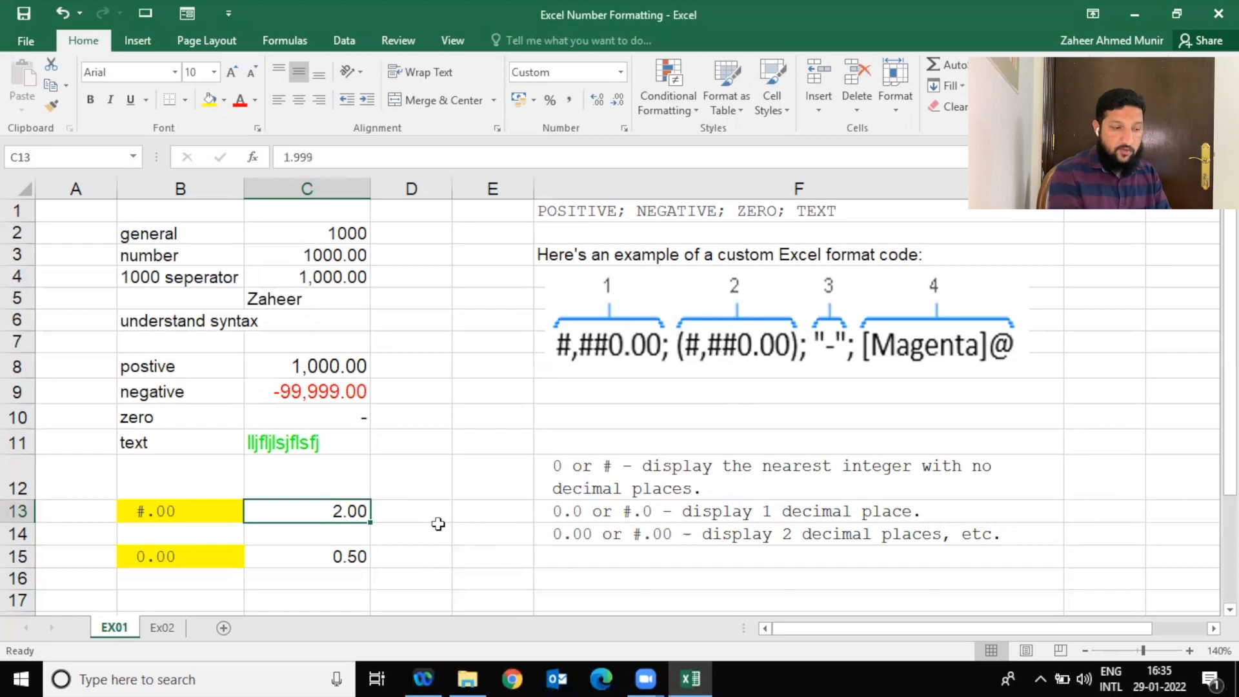
Test the #.00 format's rounding in C13 by entering 1.98 and then 1.989.
type("1.98")
key("Return")
key("Up")
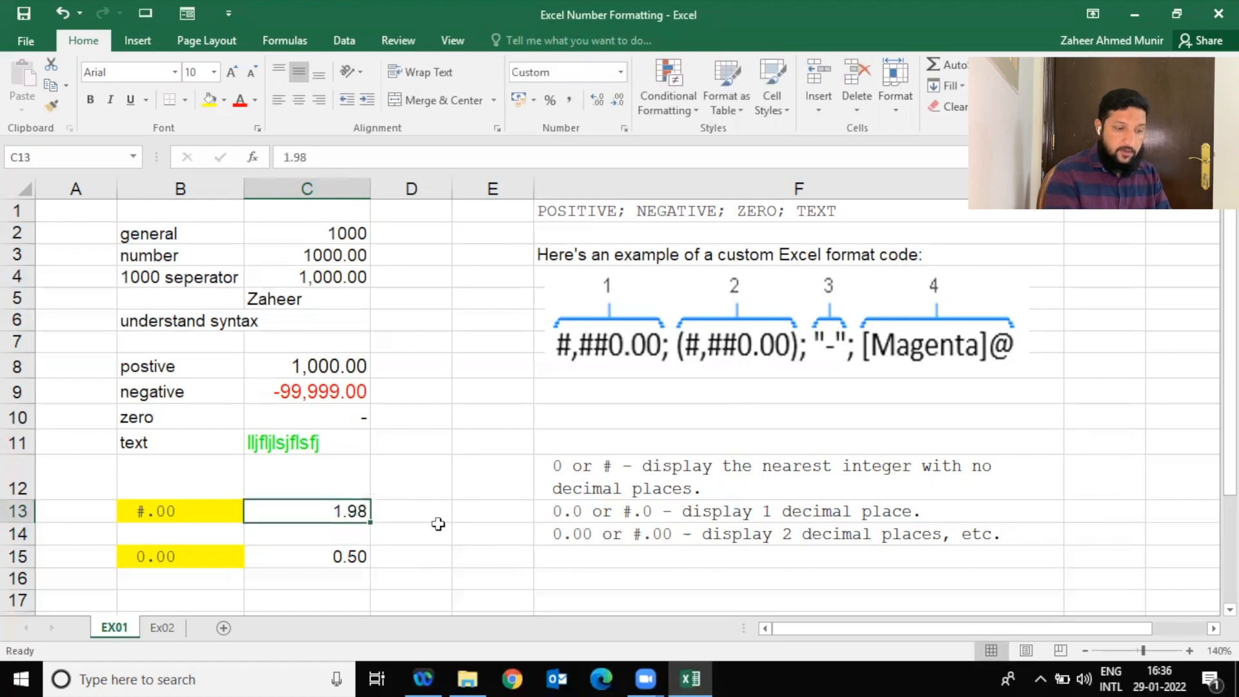
type("1.989")
key("Return")
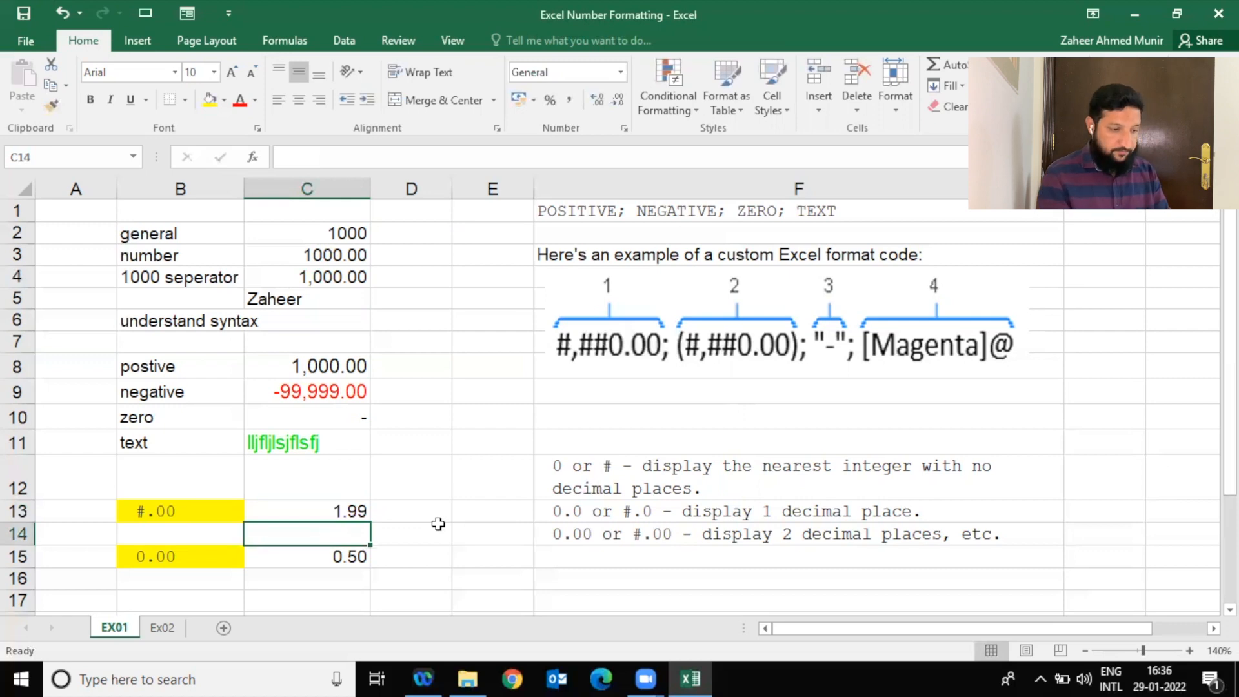
key("Up")
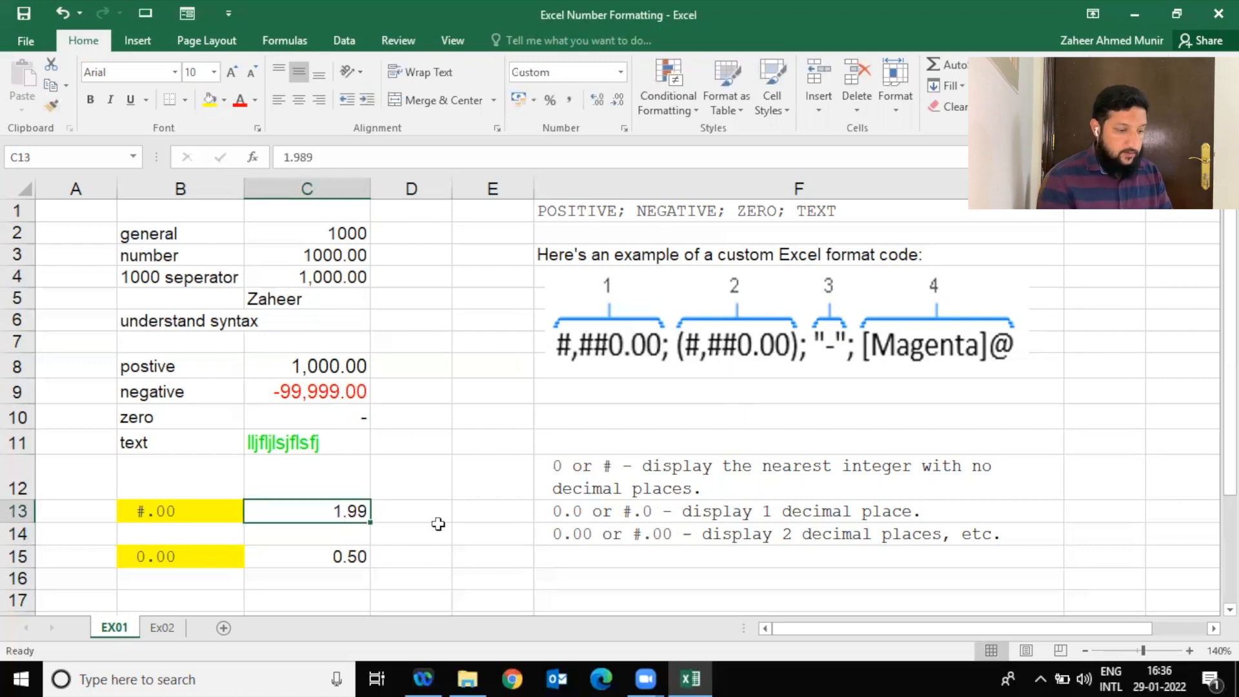
key("Down")
key("Up")
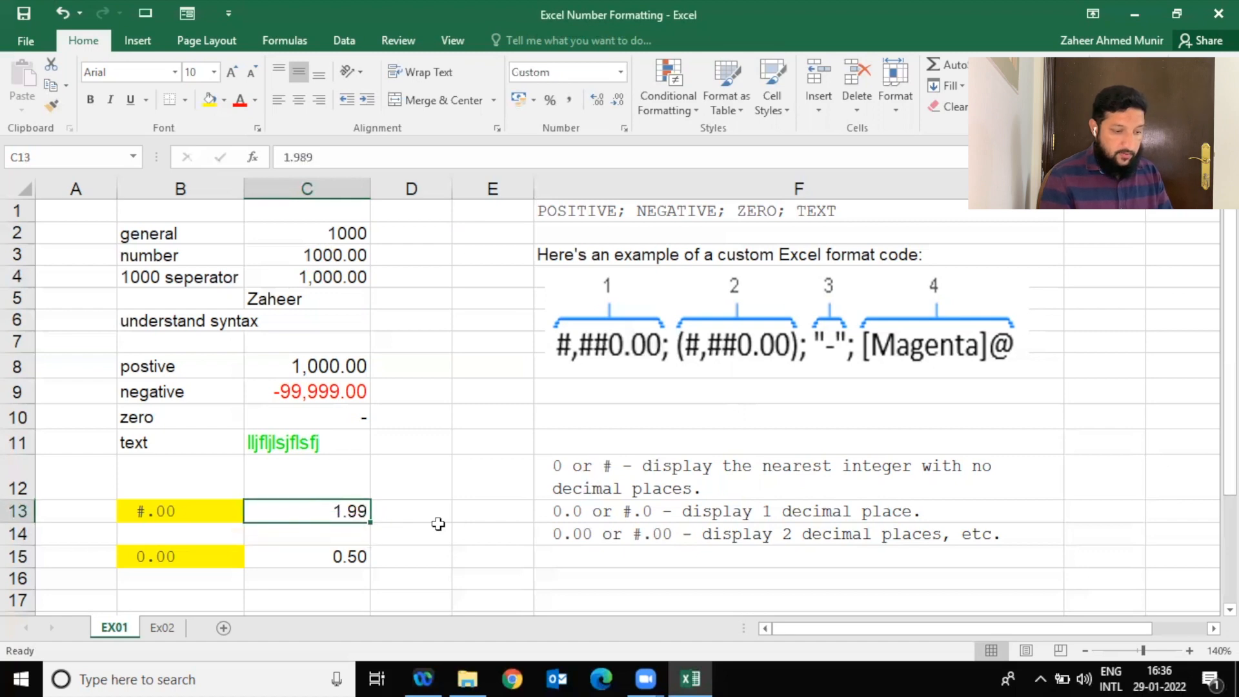
Enter .5 in the #.00 sample cell C13.
key("Down")
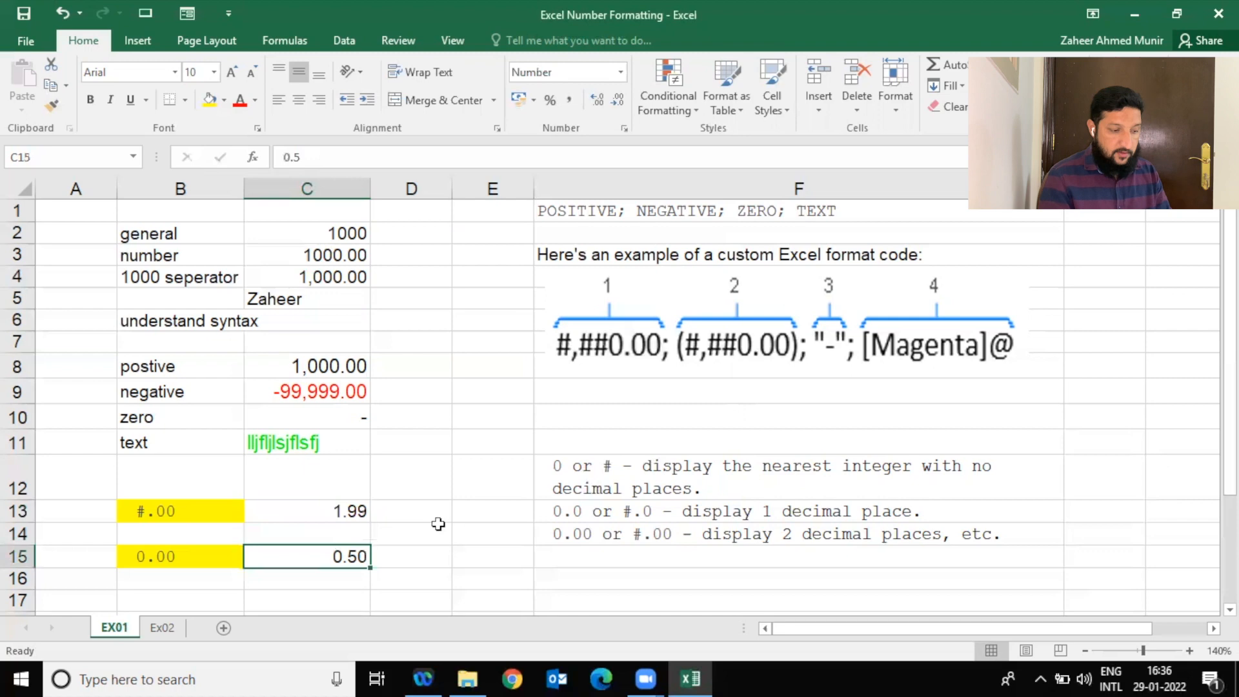
key("Up")
key("Up")
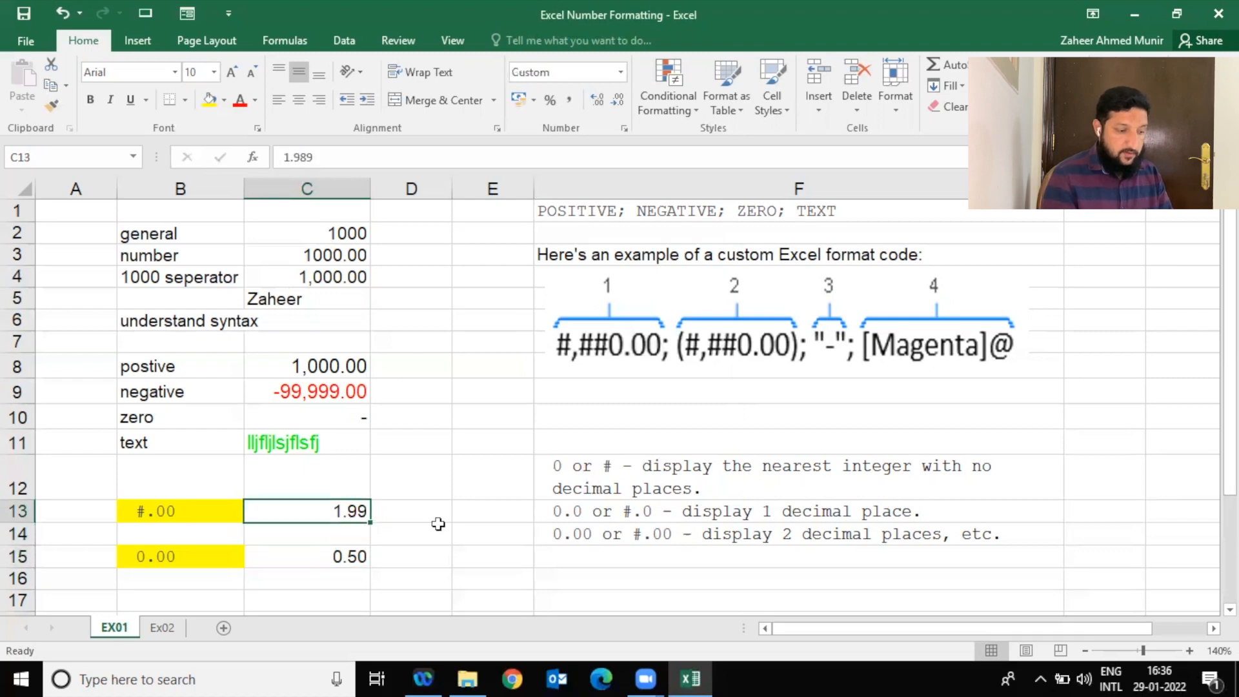
type(".5")
key("Return")
key("Up")
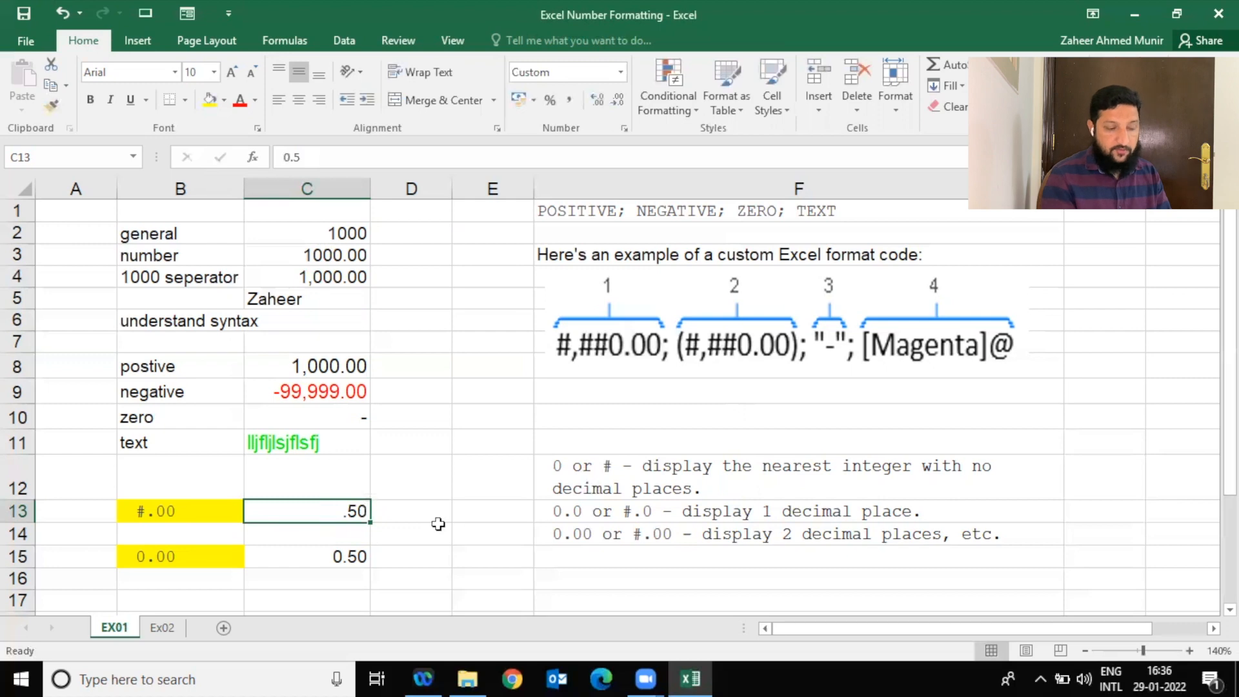
Enter .5 in the 0.00 sample cell C15 and compare its display with C13.
key("Down")
key("Down")
type(".5")
key("Return")
key("Up")
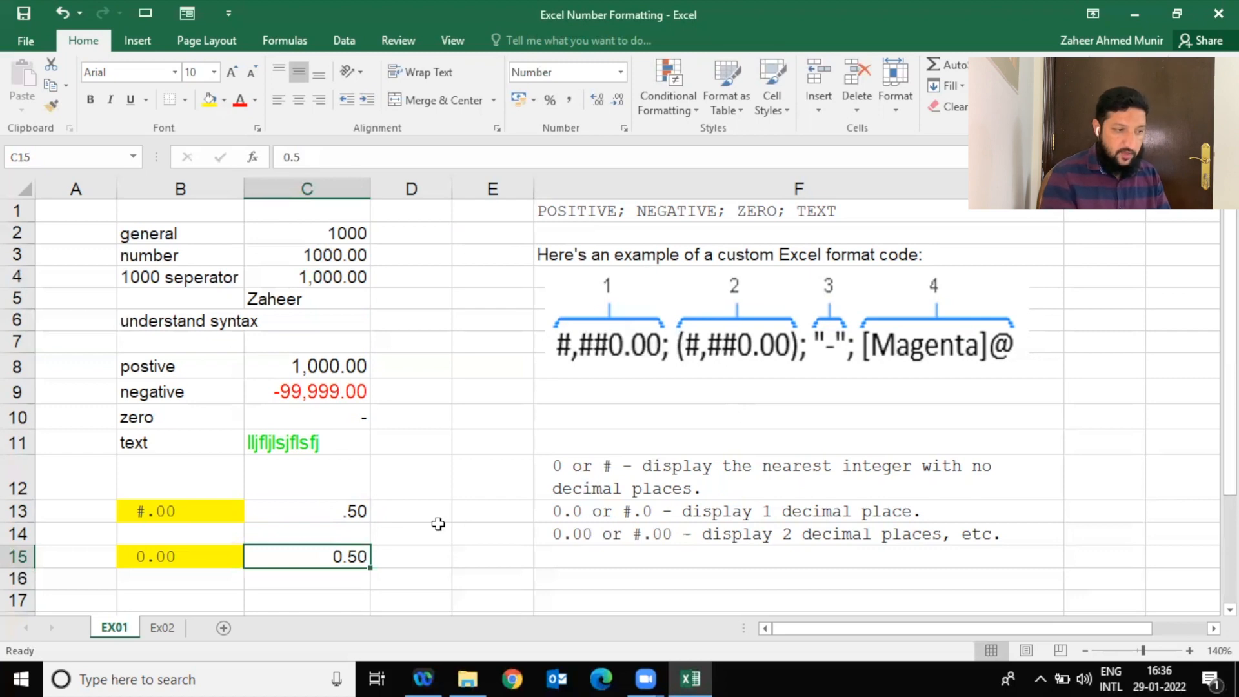
left_click(351, 511)
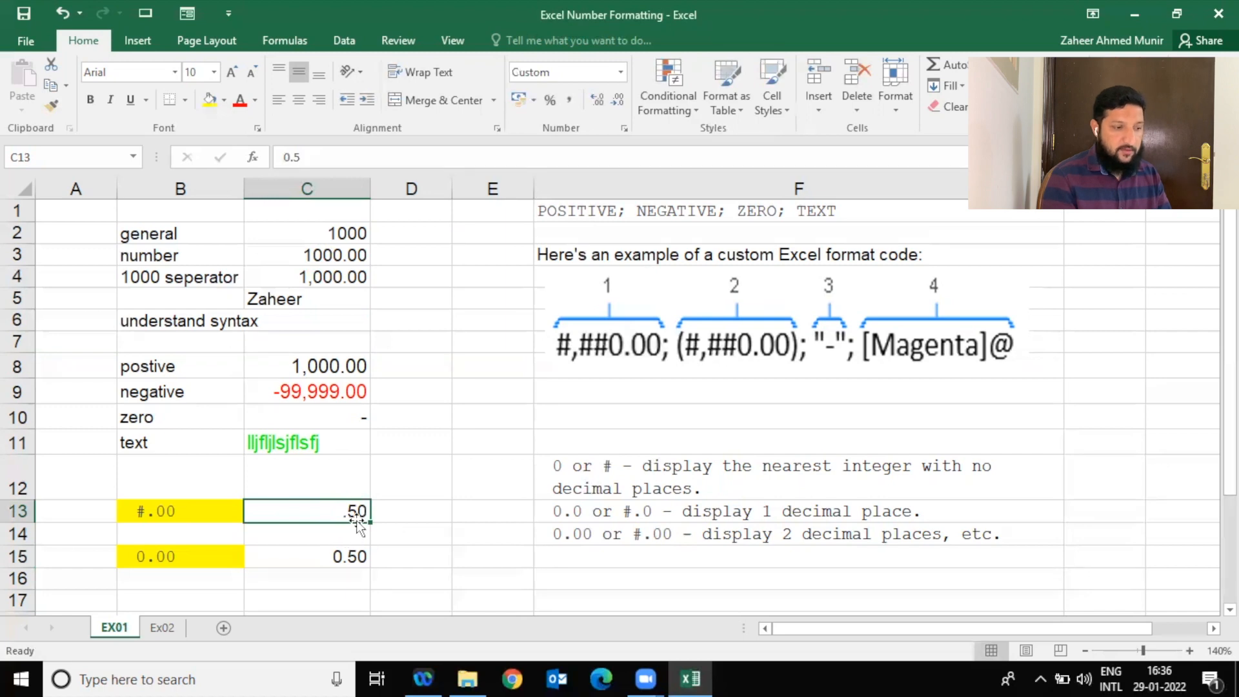
Test the 0.00 format in C15 by entering 1.5 and then .5.
left_click(353, 555)
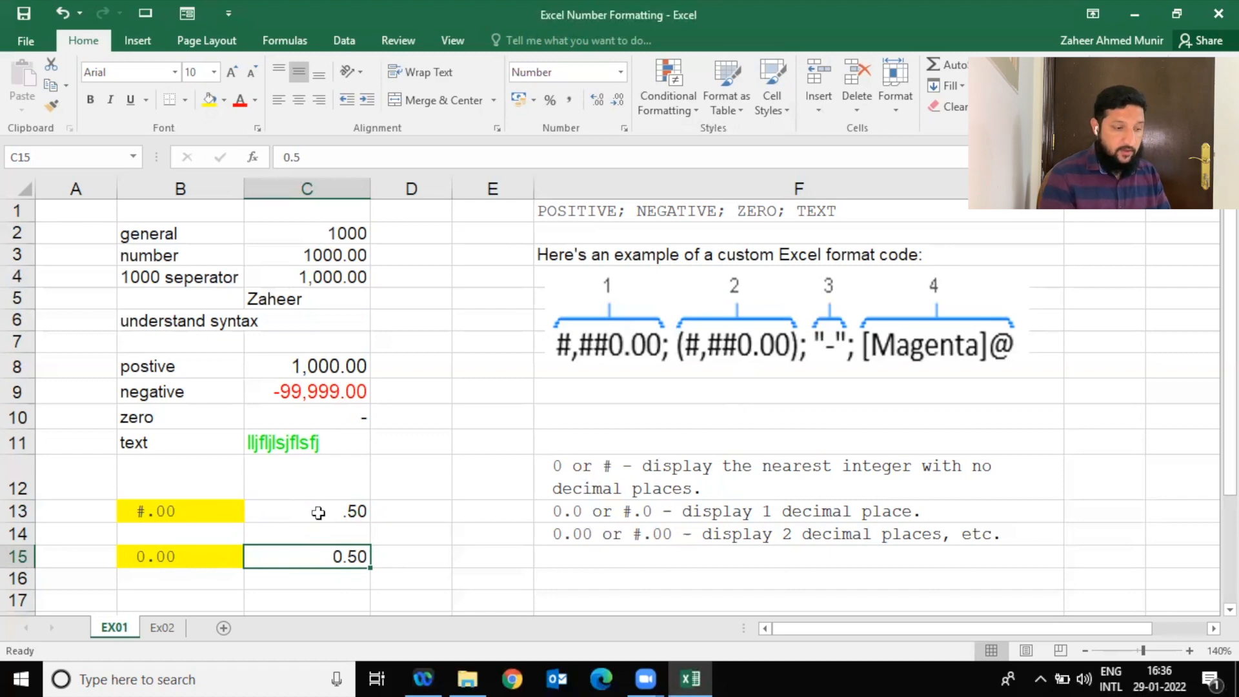
type("1.5")
key("Return")
left_click(261, 556)
type(".5")
key("Return")
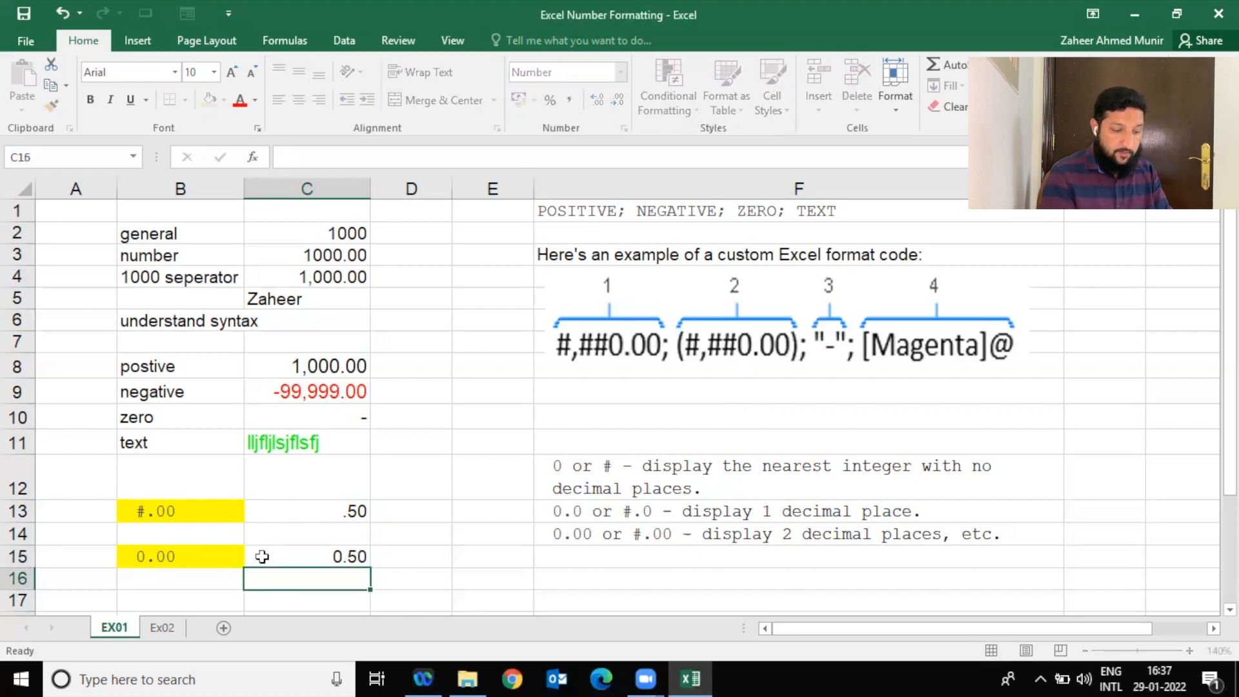
Enter 2.9 in the 0.00 sample cell C15.
left_click(261, 557)
type("2")
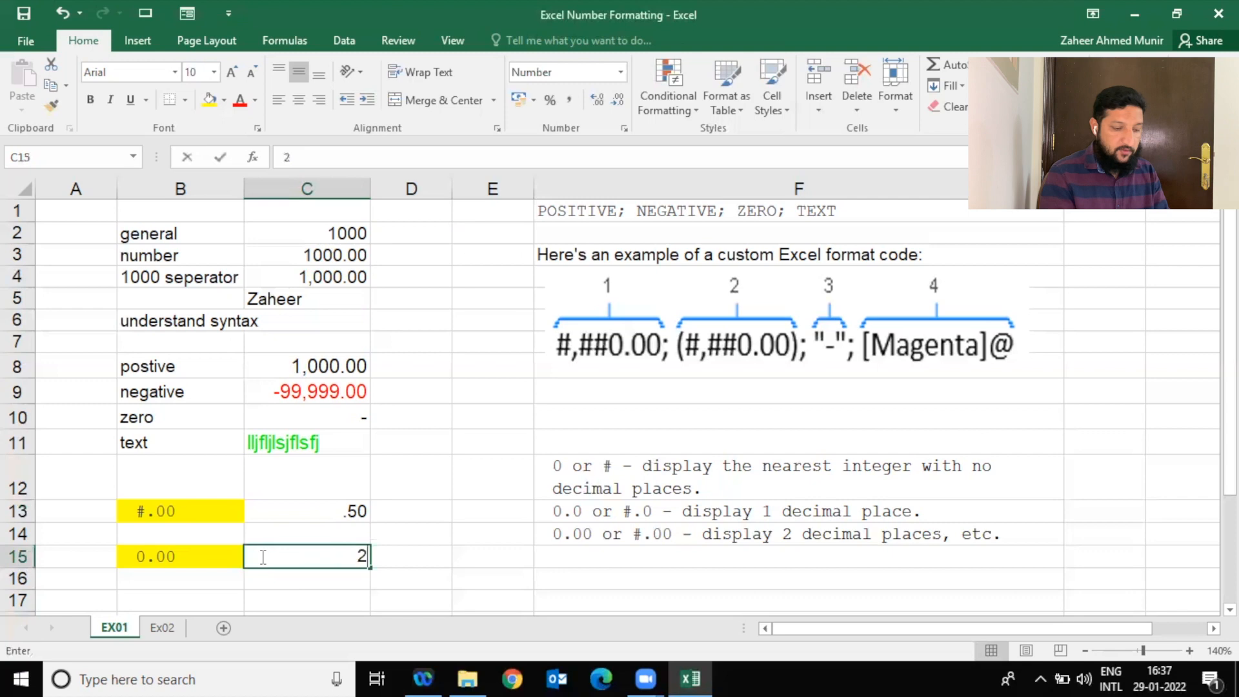
type(".9")
key("Return")
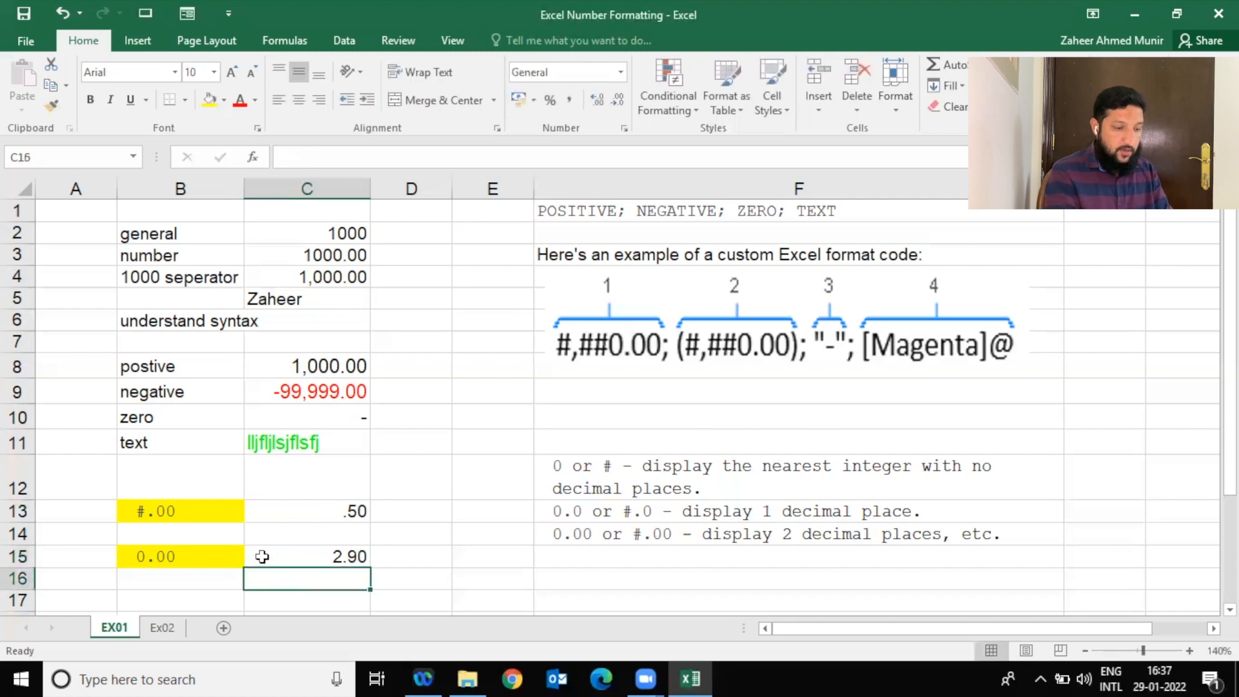
left_click(262, 557)
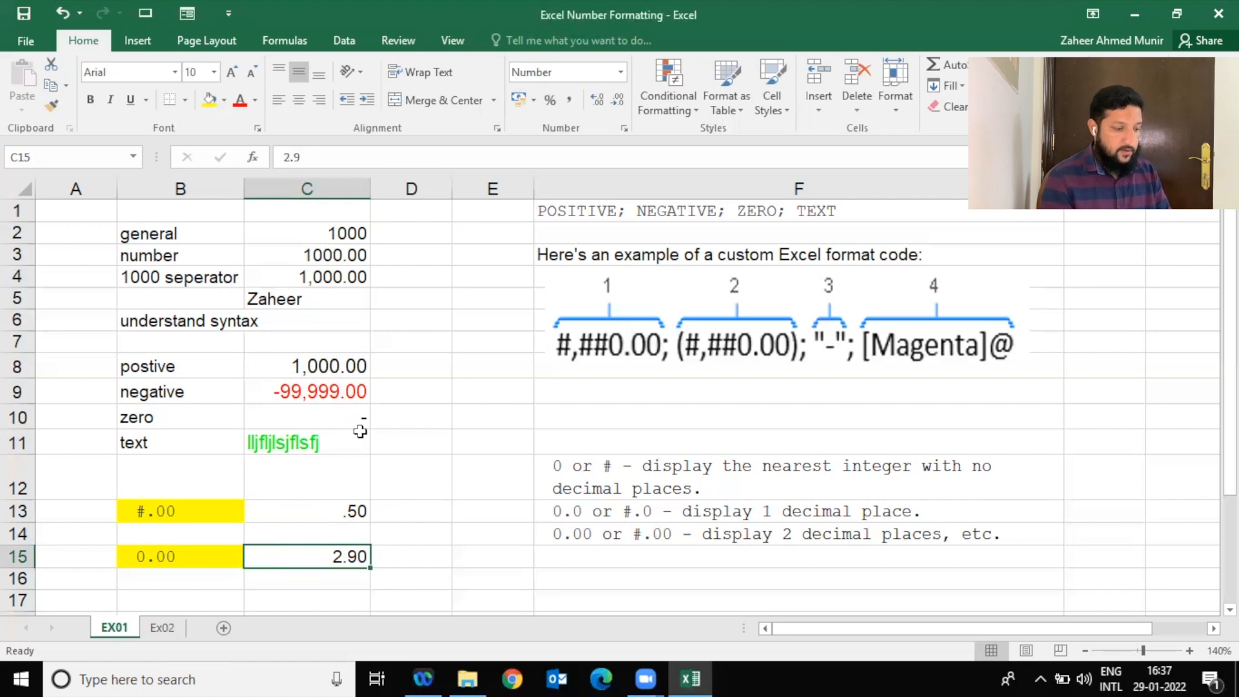
Switch to the Ex02 sheet and review the numbers in B2:B6 and the format headings #.00, #.## and #.???
left_click(163, 627)
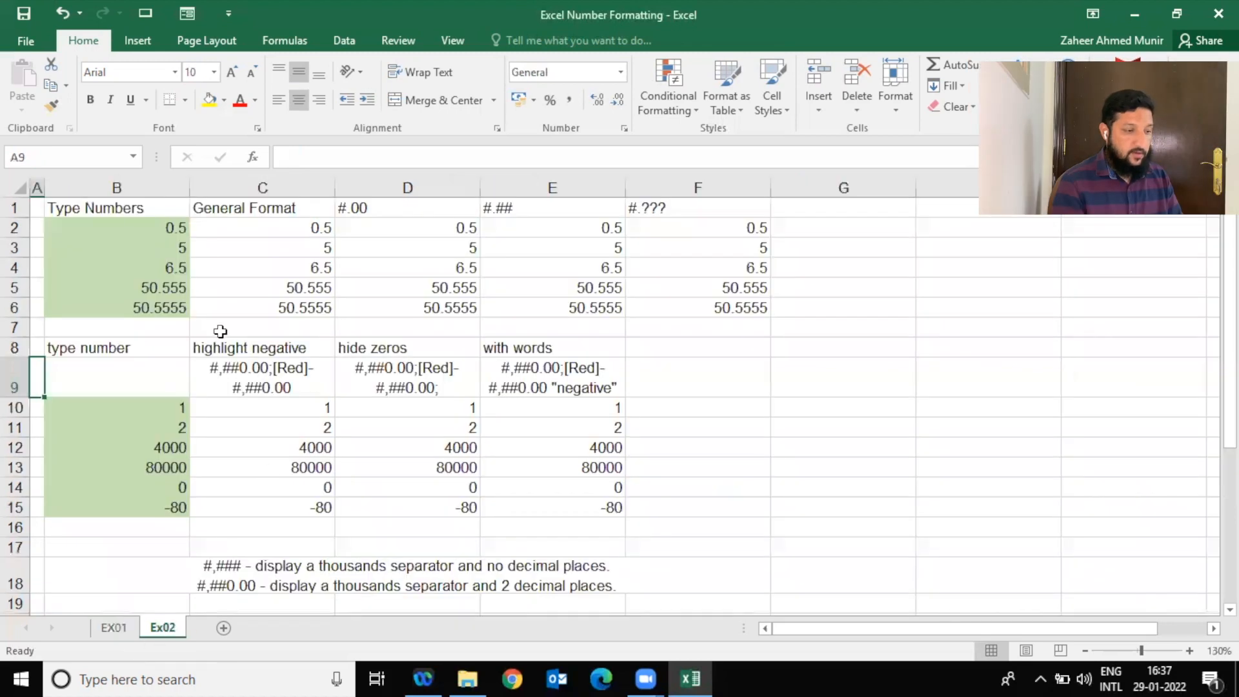
left_click_drag(163, 231, 160, 303)
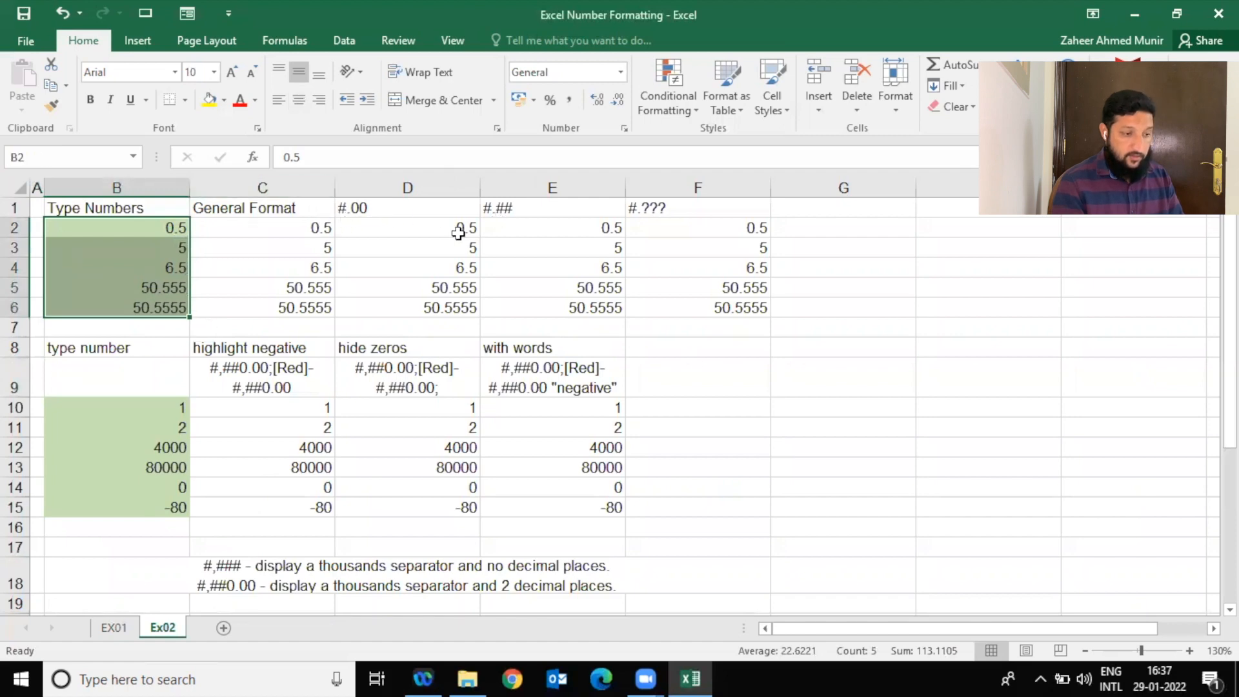
left_click(401, 211)
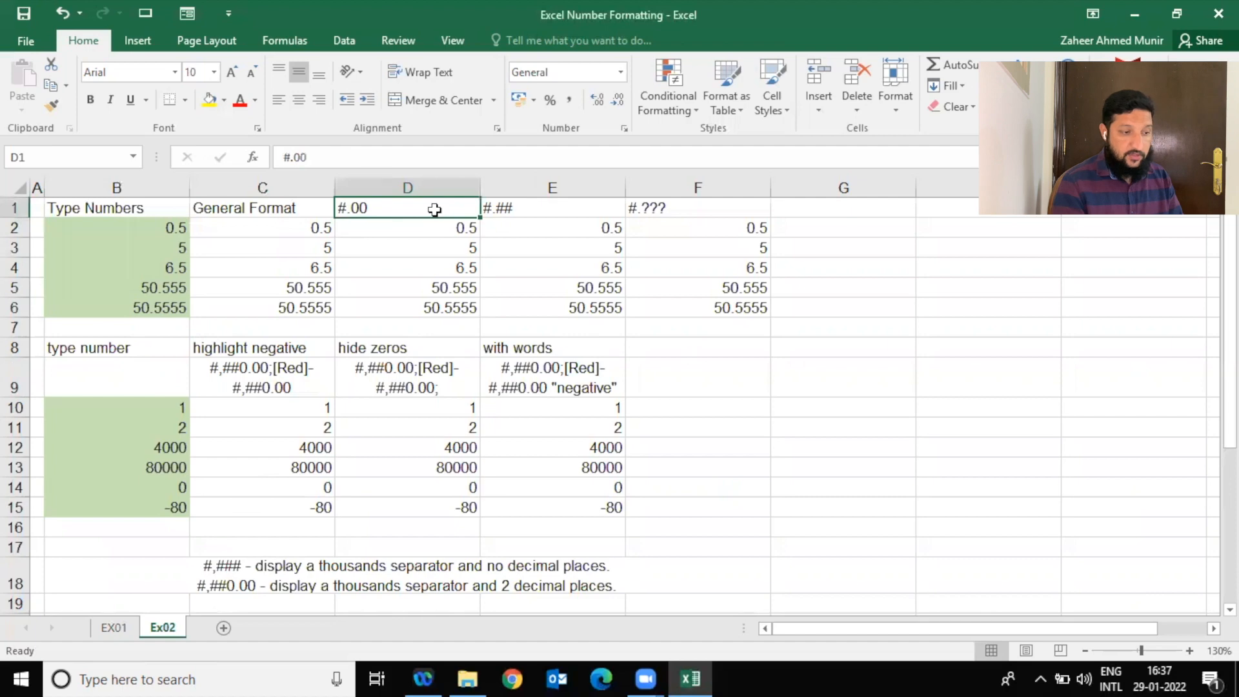
left_click(525, 213)
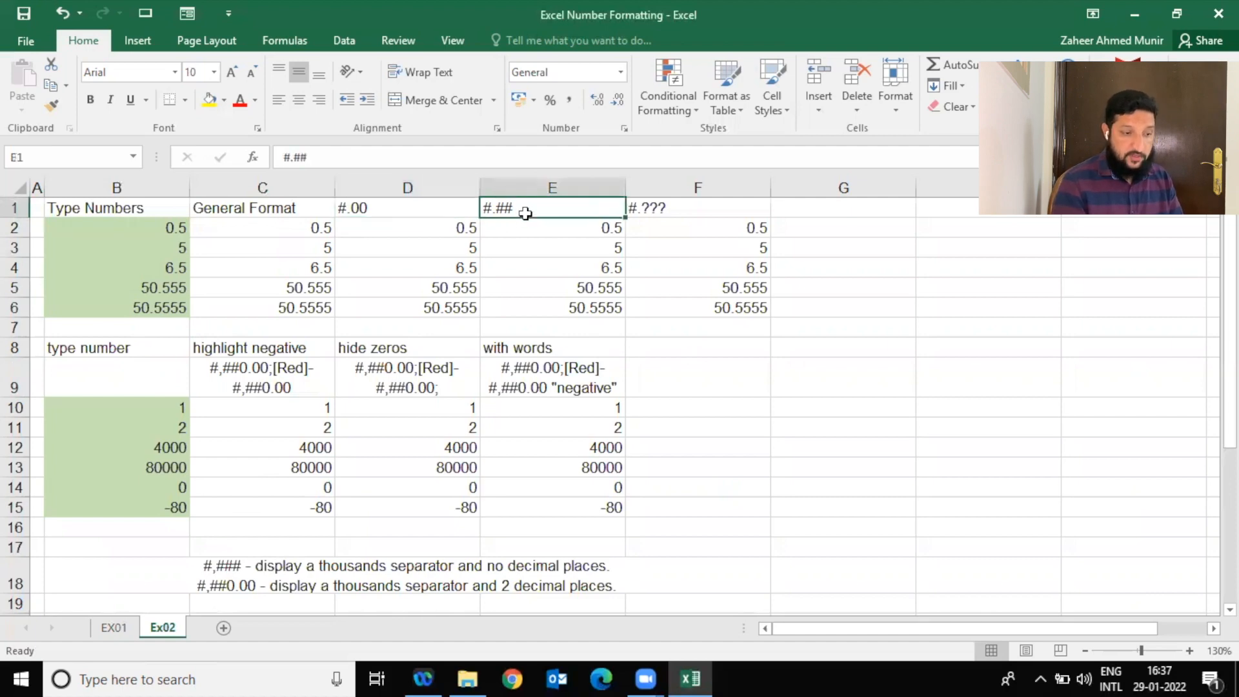
left_click(645, 208)
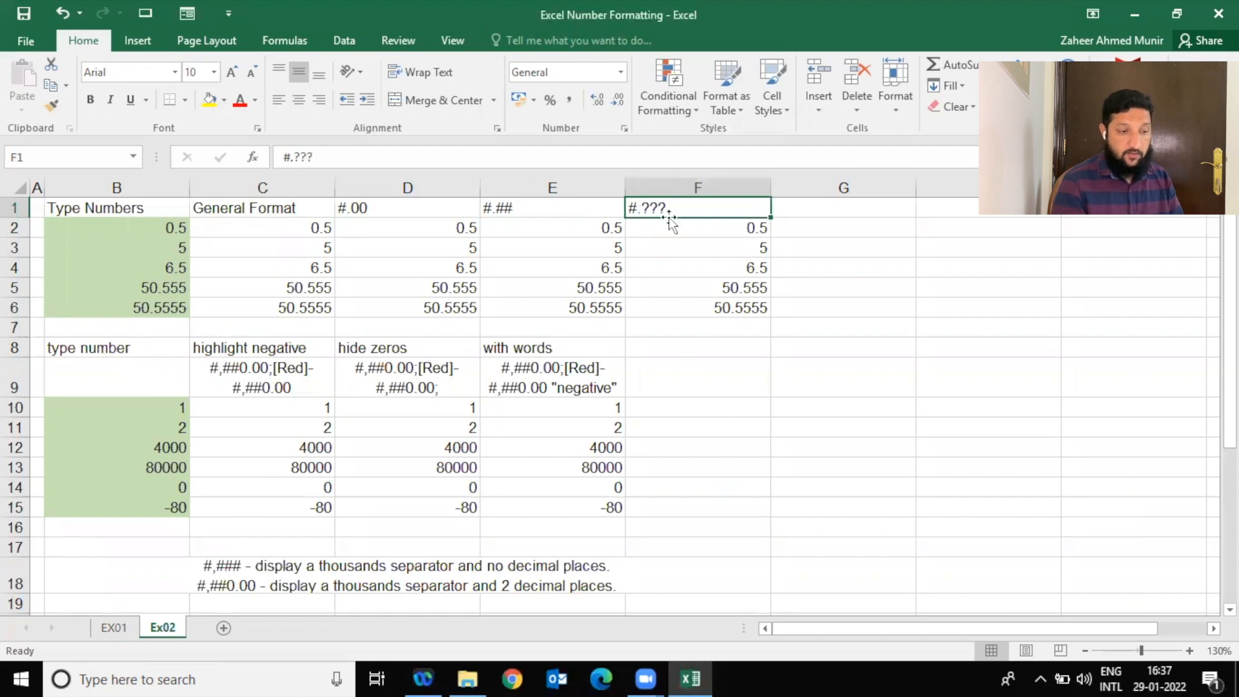
Inspect the General Format values in C2:C6 and the formula in C2.
left_click_drag(307, 223, 307, 308)
left_click(304, 231)
left_click(338, 157)
key("Escape")
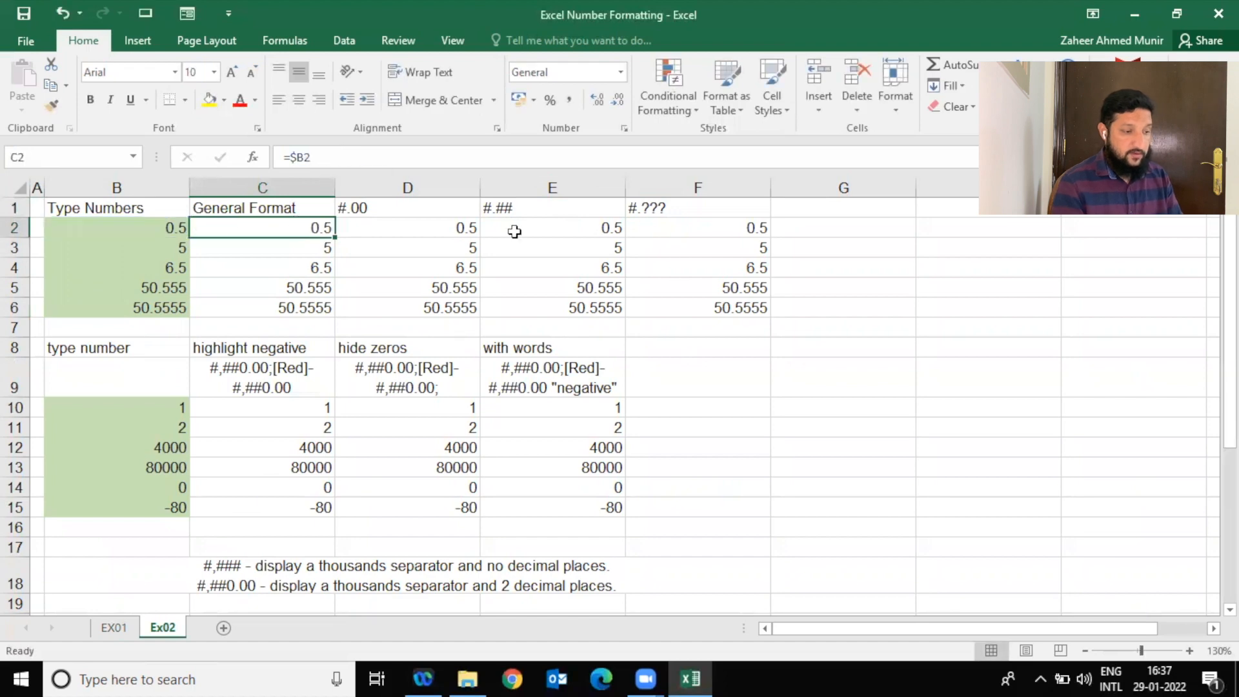
Enter 1 in B2 to test the linked cells, and undo the entry.
left_click(151, 231)
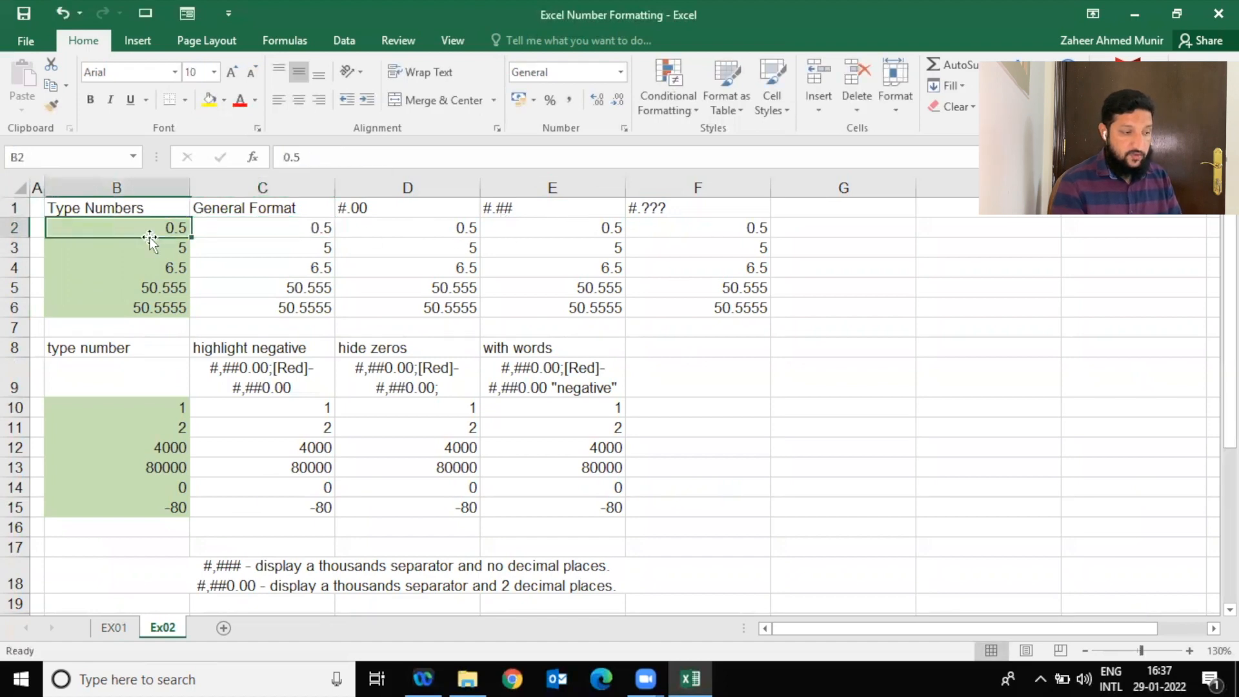
type("1")
key("Return")
key("ctrl+z")
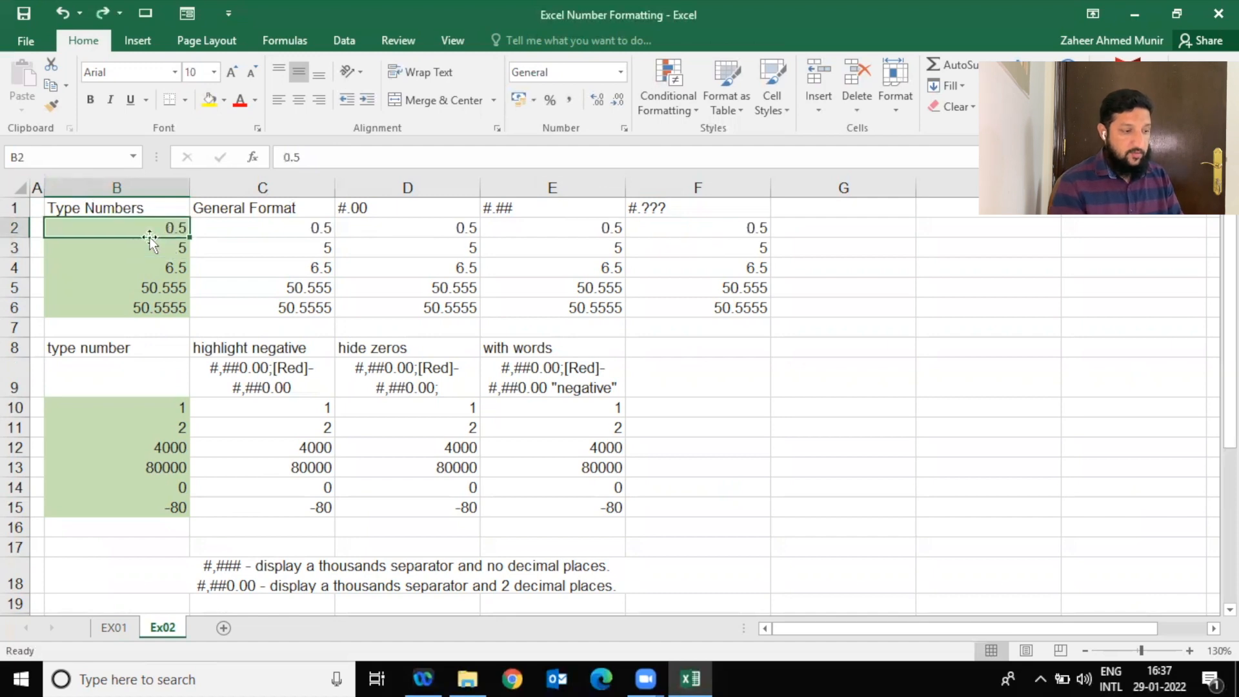
Apply the General number format to the values in C2:C6.
key("Right")
key("Down")
key("Down")
key("Up")
key("Up")
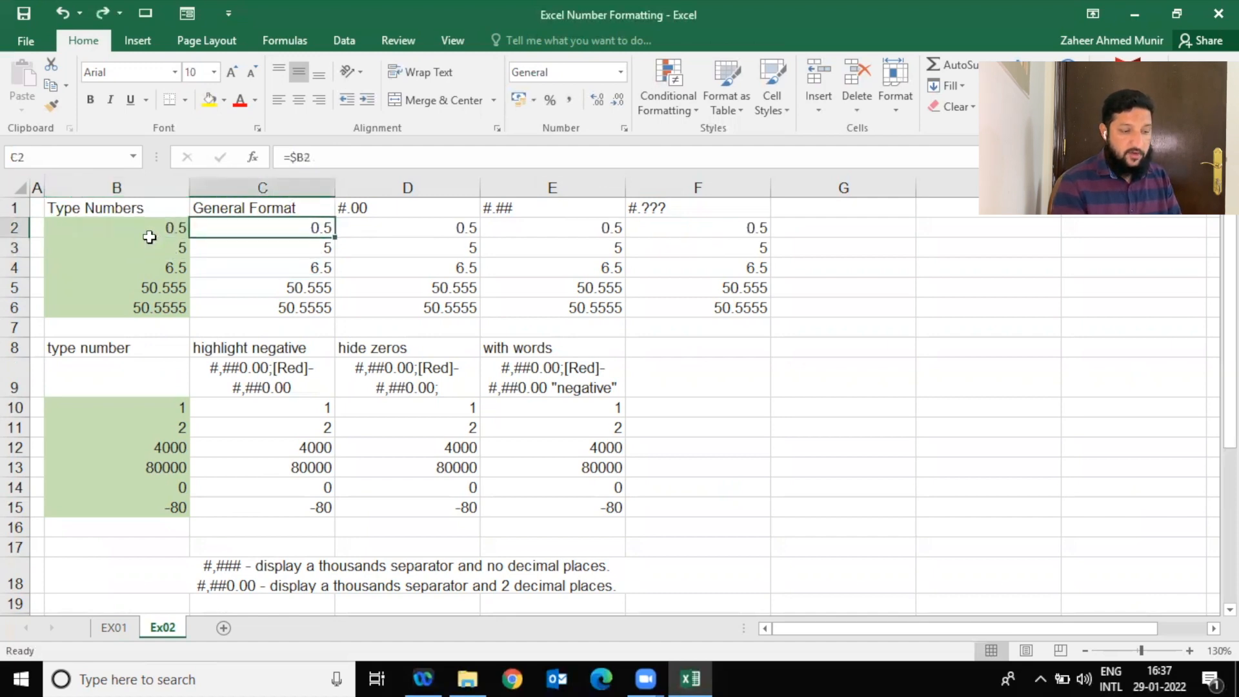
key("shift+Down")
key("shift+Down")
key("shift+Down")
key("shift+Down")
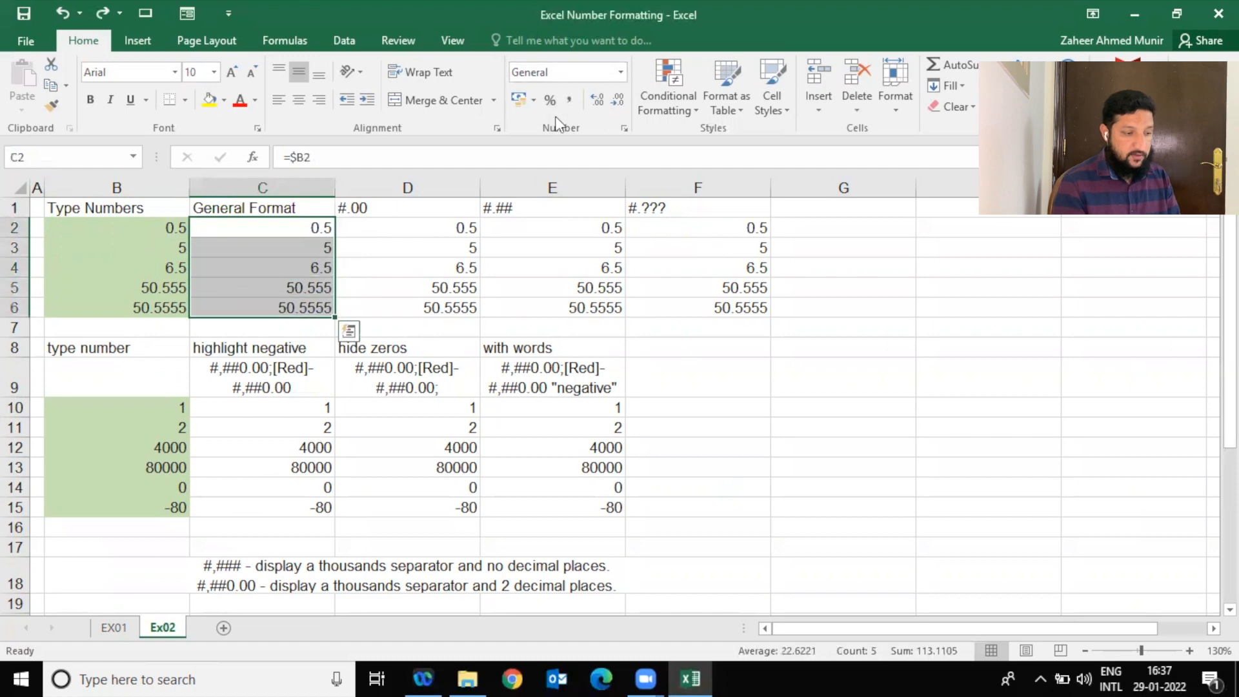
left_click(621, 76)
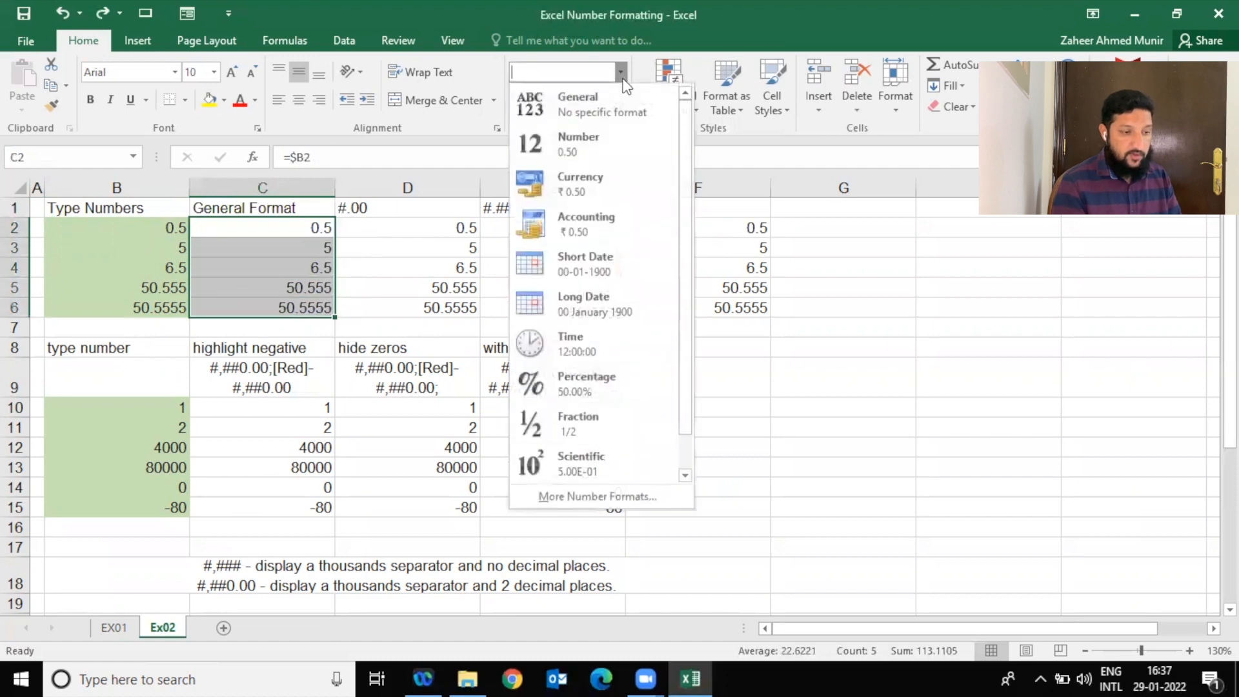
left_click(607, 116)
Apply the custom number format #.00 to the values in D2:D6.
key("Right")
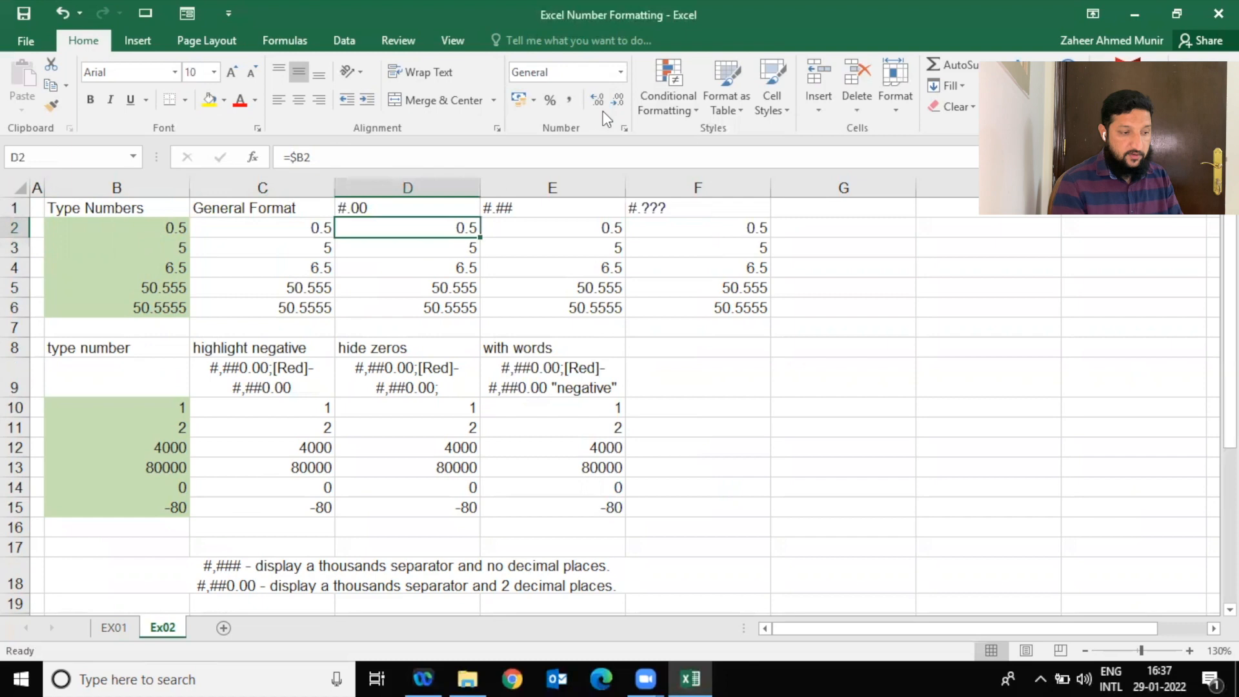
key("shift+Down")
key("shift+Down")
key("shift+Down")
key("shift+Down")
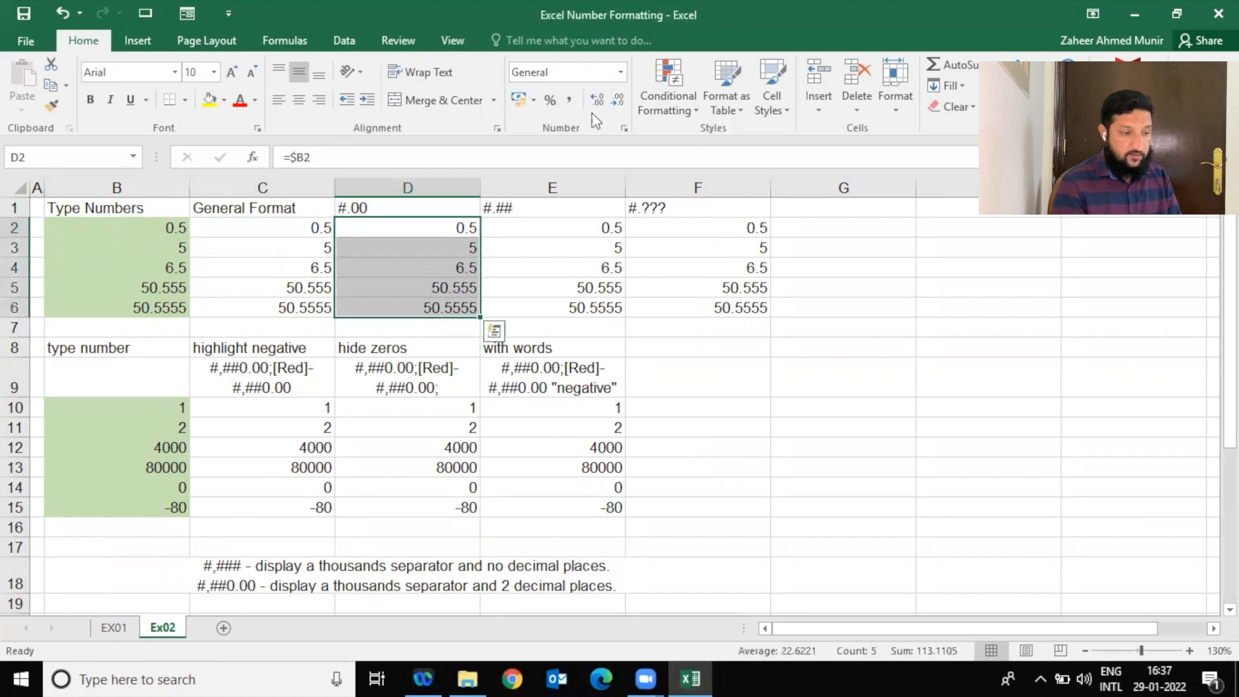
key("ctrl+1")
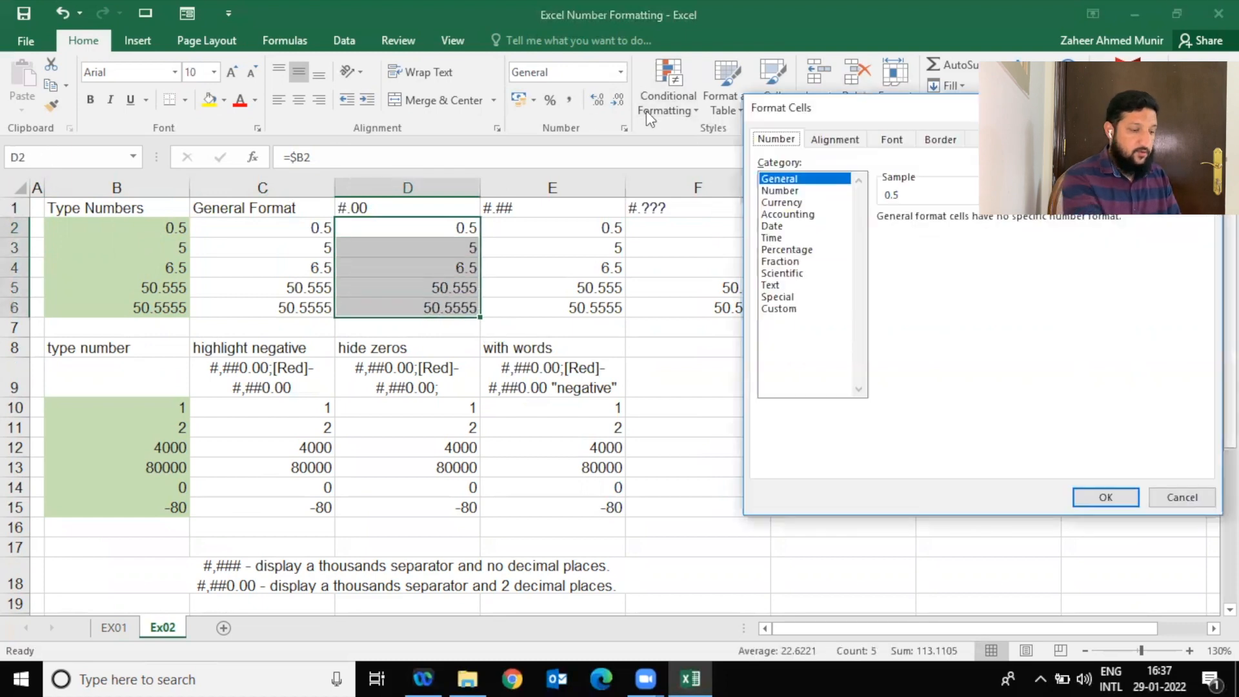
left_click(773, 191)
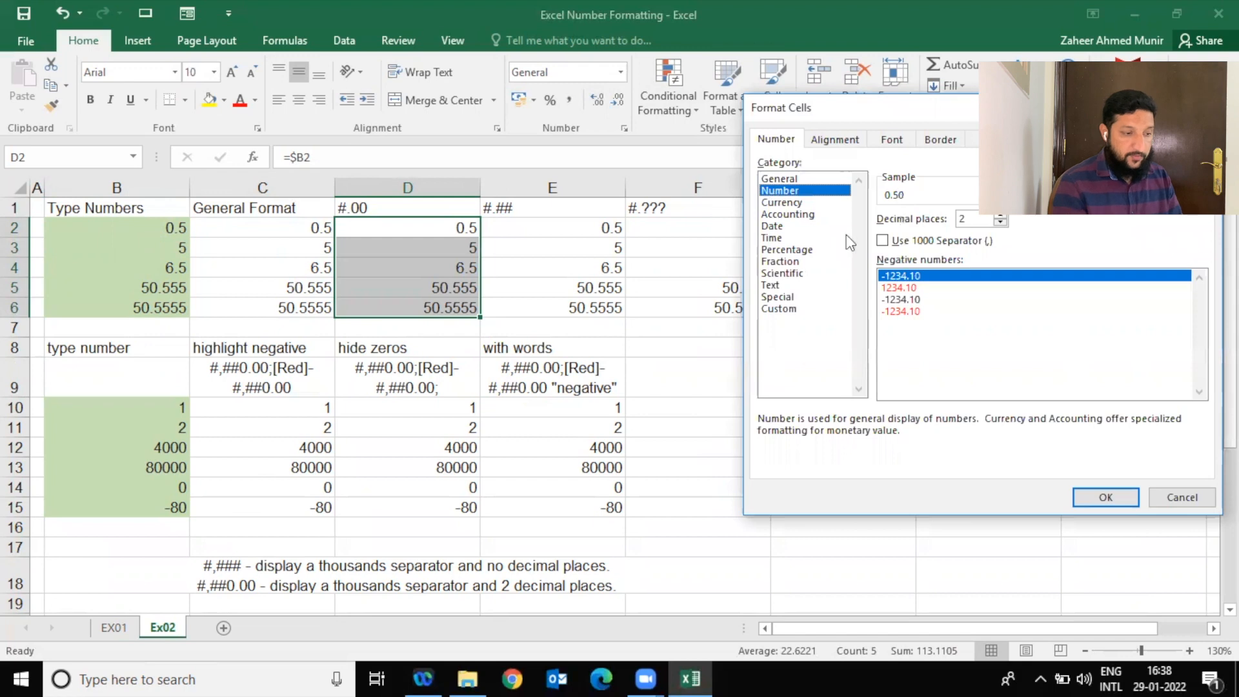
left_click(789, 311)
left_click_drag(902, 235, 835, 238)
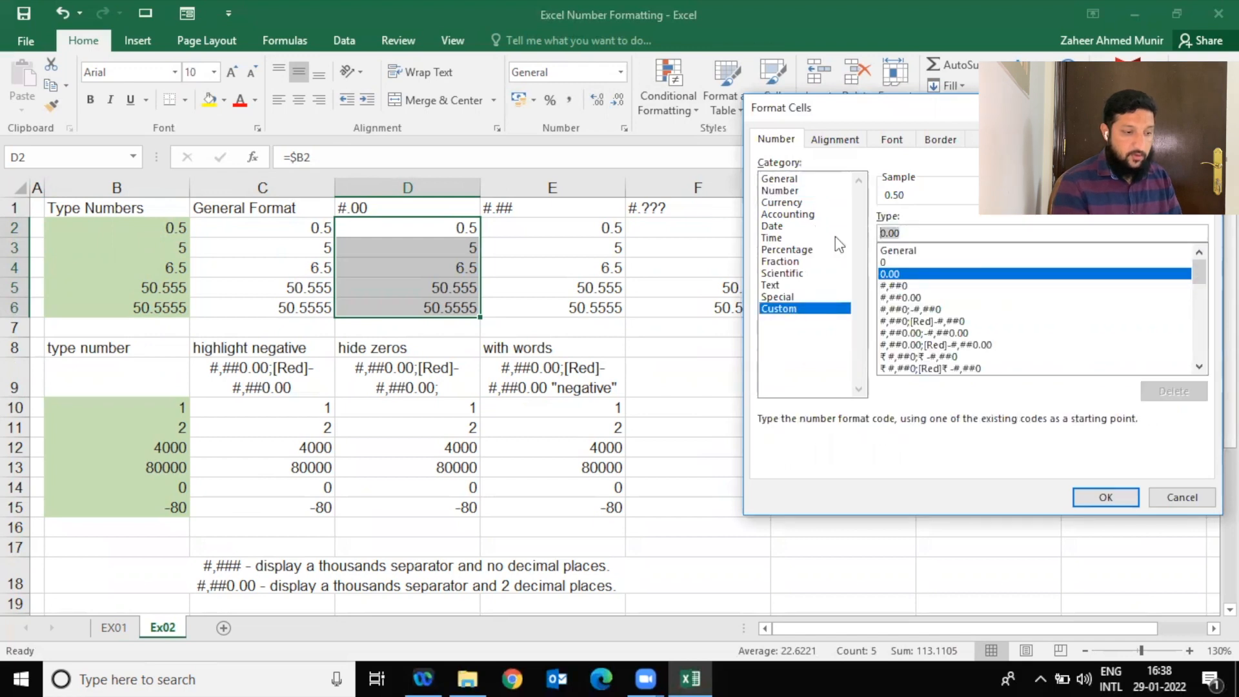
type("#.00")
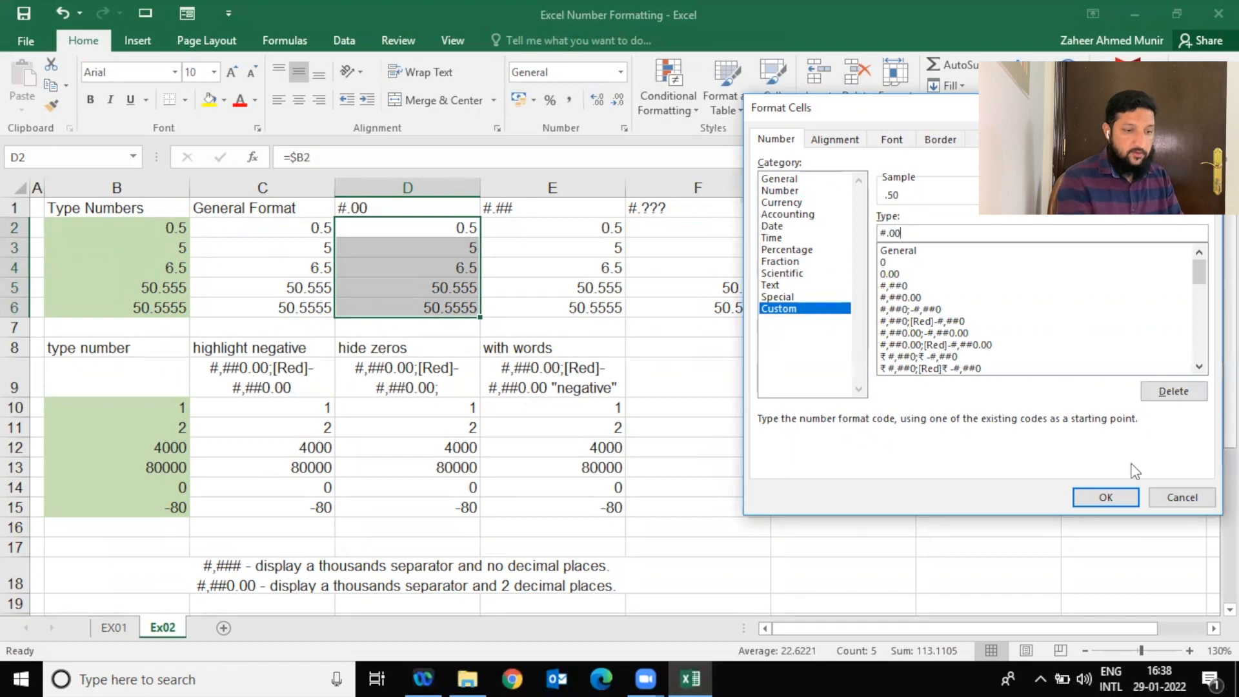
left_click(1097, 497)
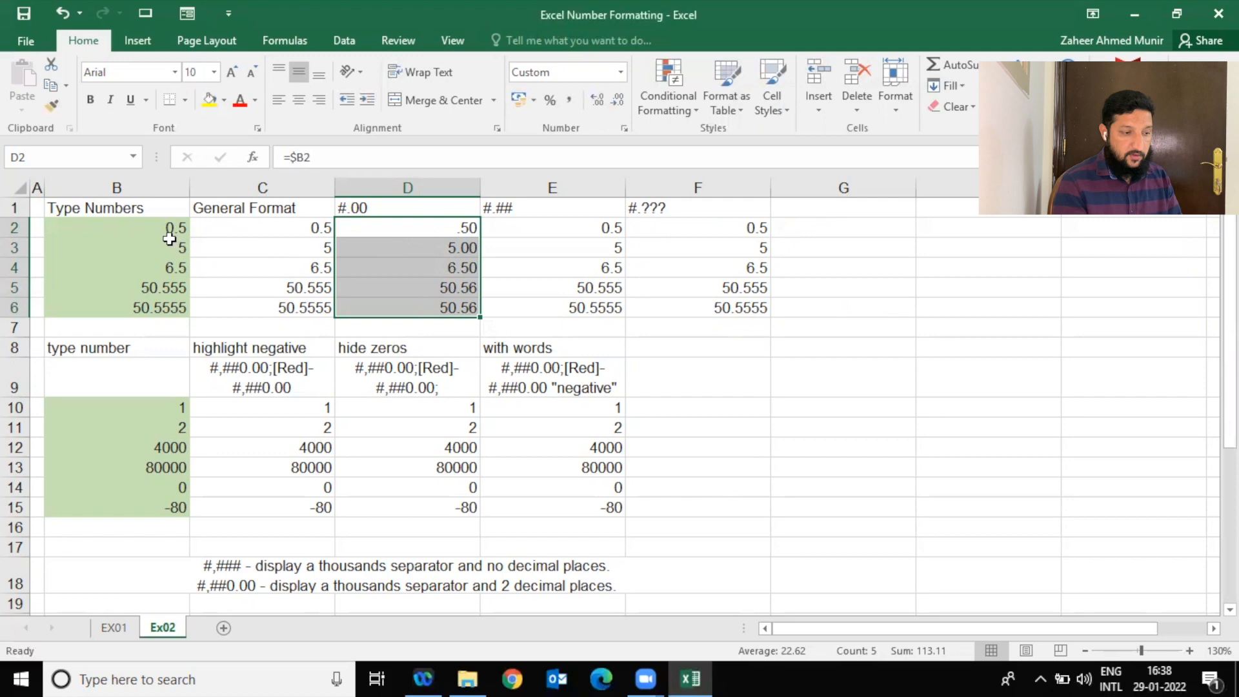
Change the number in B4 to 5.5 and compare the source numbers with the #.00 column.
left_click(443, 237)
left_click(445, 240)
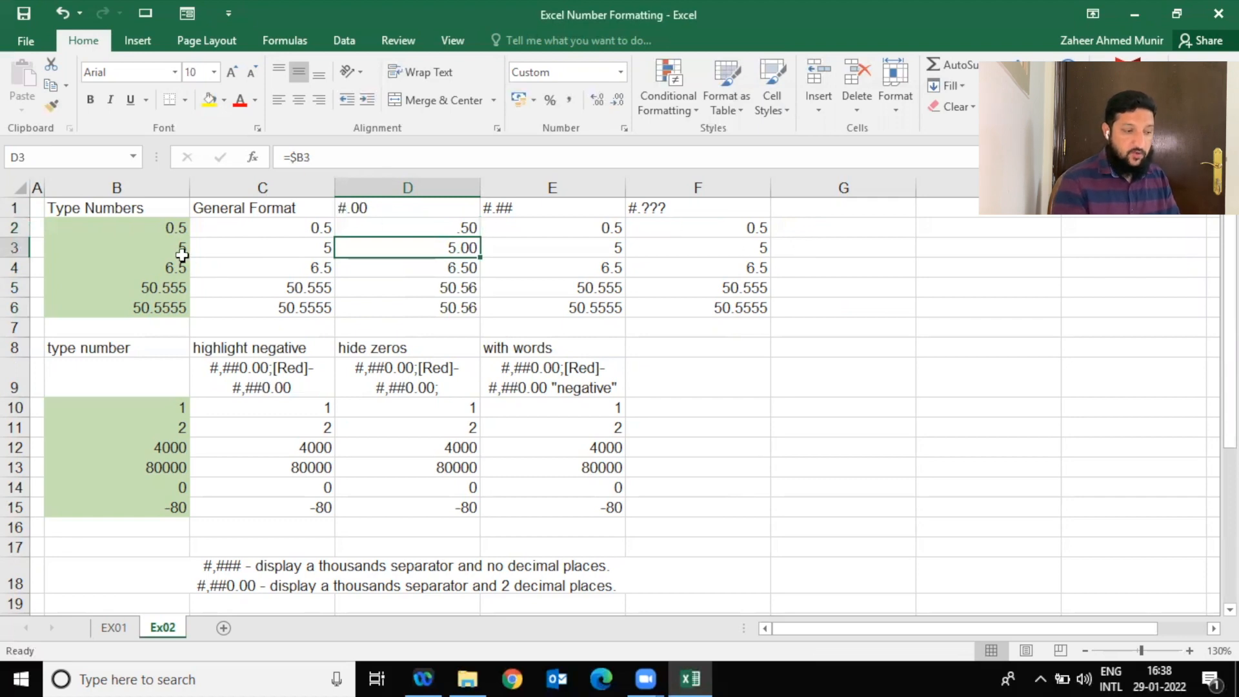
key("Down")
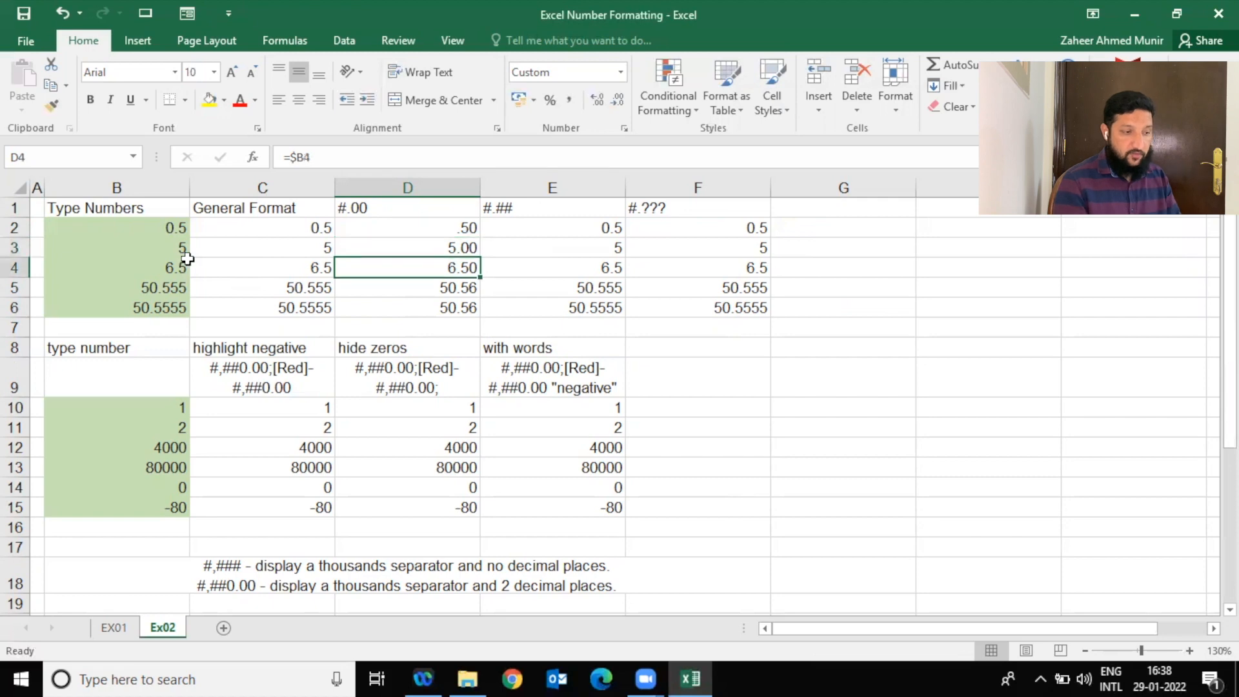
key("Down")
key("Left")
key("Left")
key("Up")
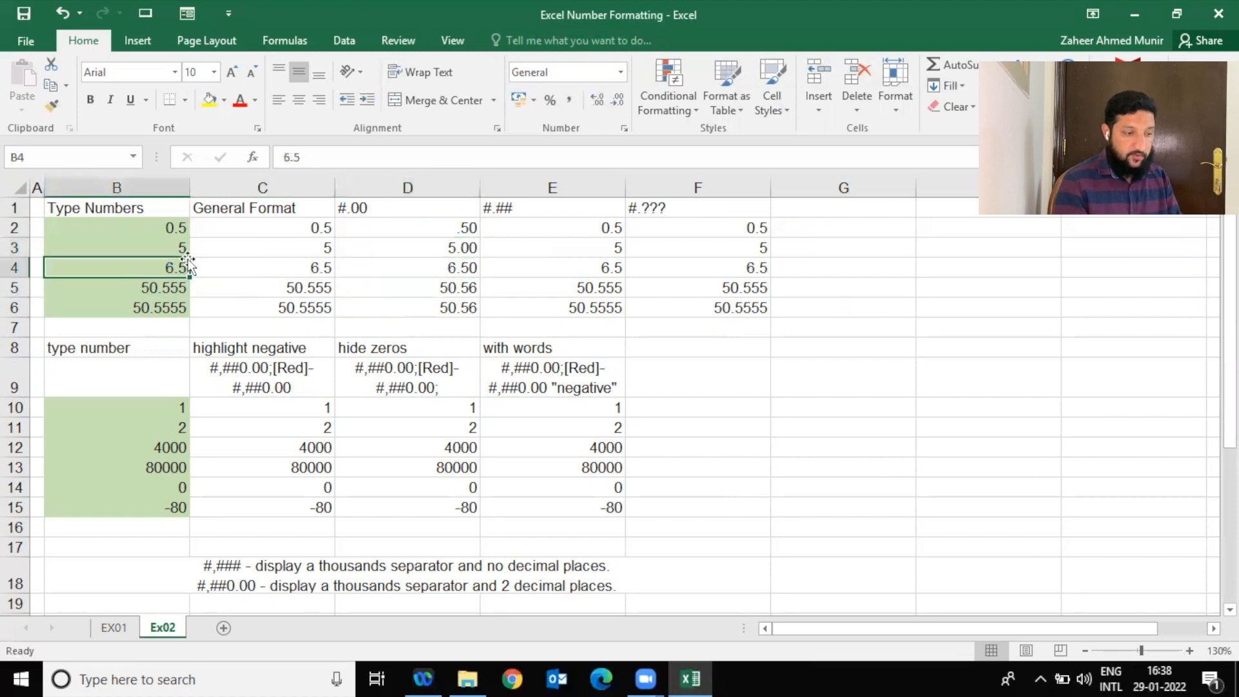
type("5.5")
key("Return")
key("Up")
key("Down")
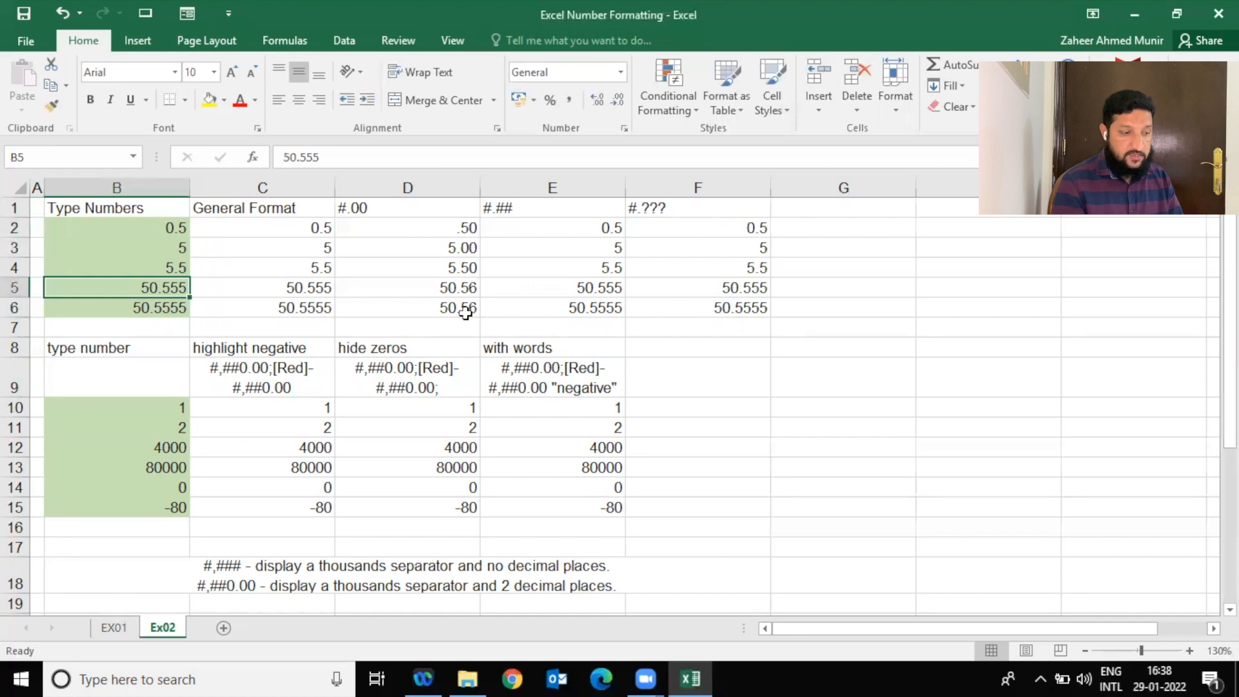
left_click(155, 309)
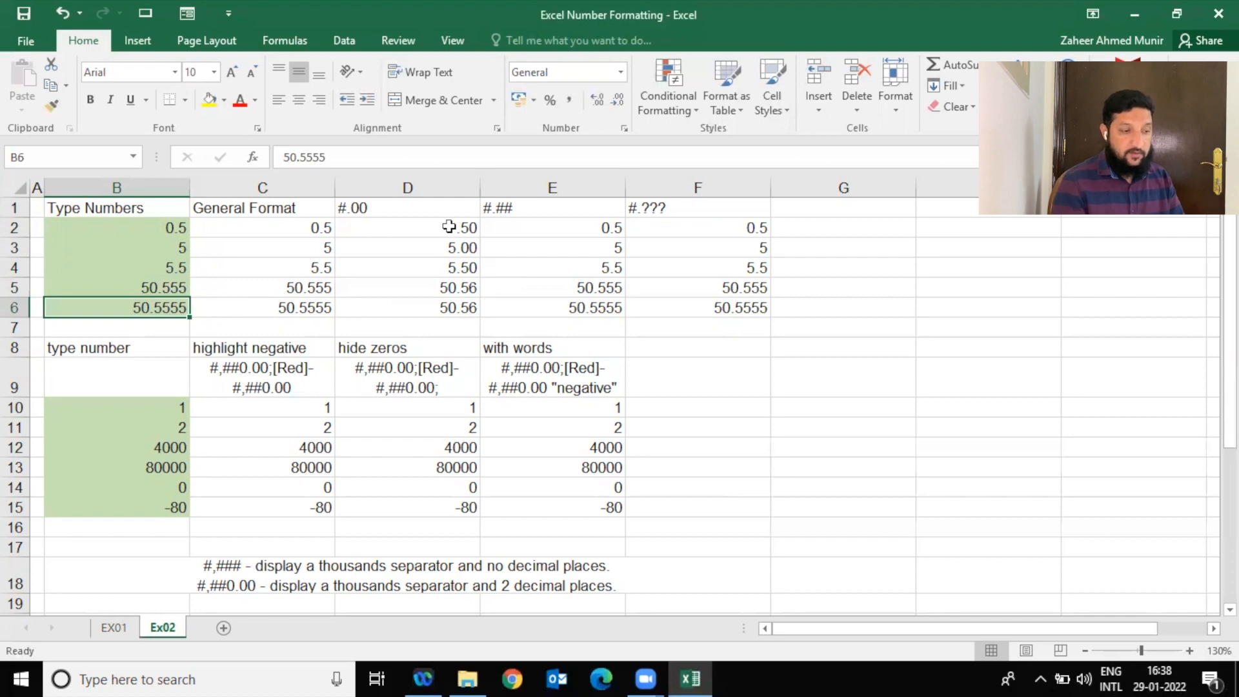
left_click(451, 310)
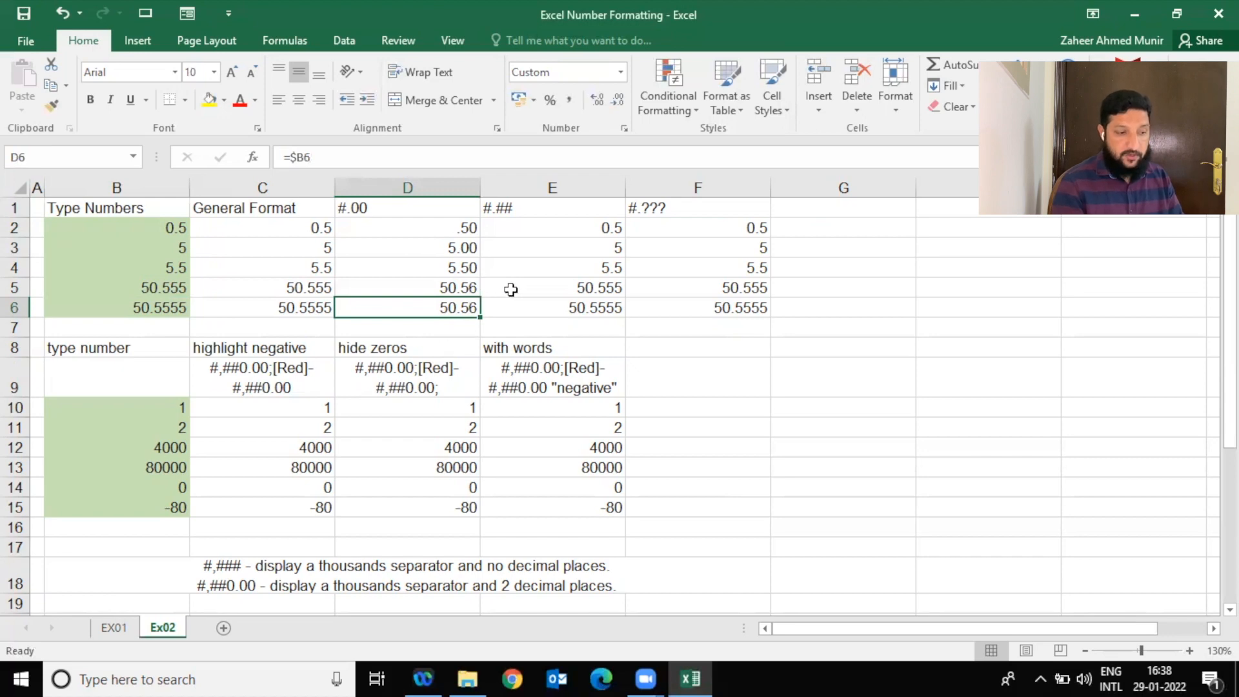
Apply the custom number format #.## to the values in E2:E6.
left_click(581, 231)
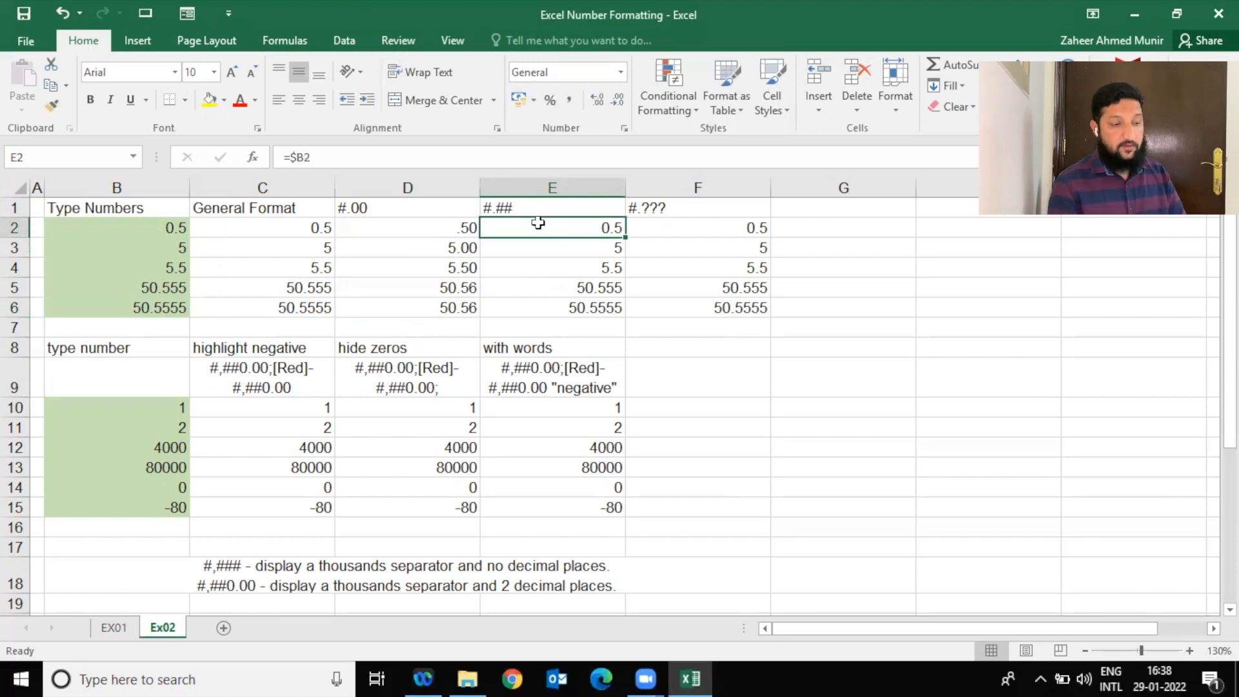
key("shift+Down")
key("shift+Down")
key("shift+Down")
key("shift+Down")
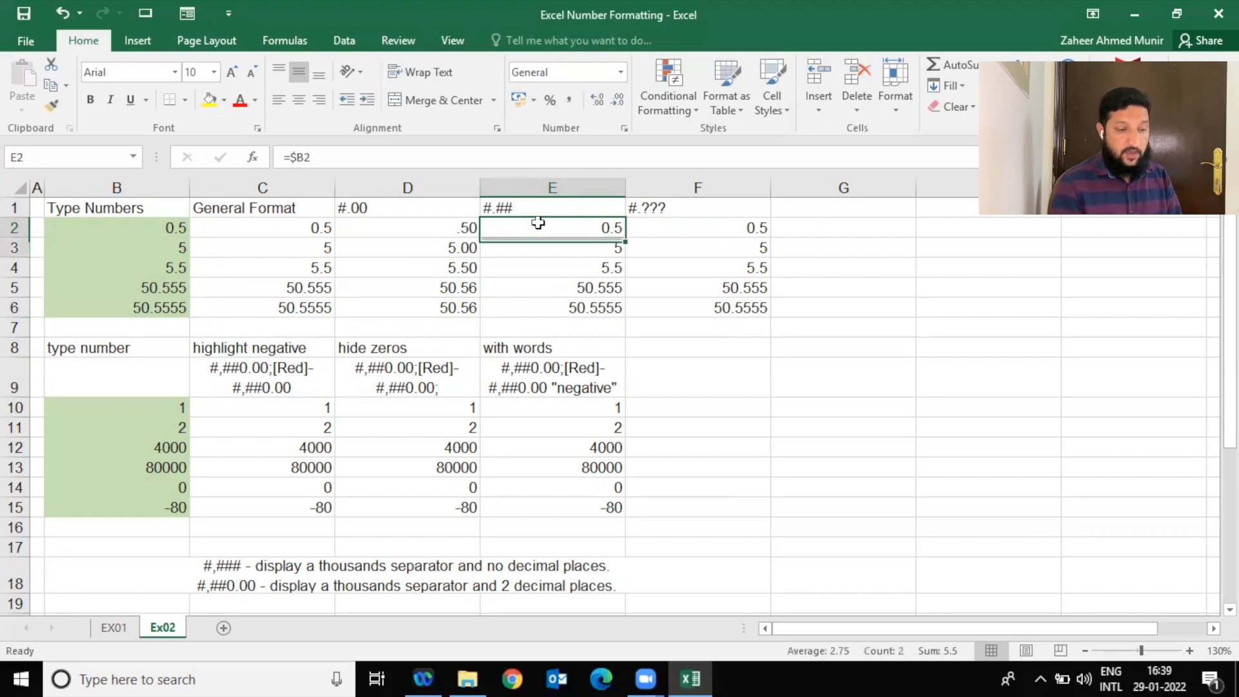
left_click(627, 127)
left_click(818, 191)
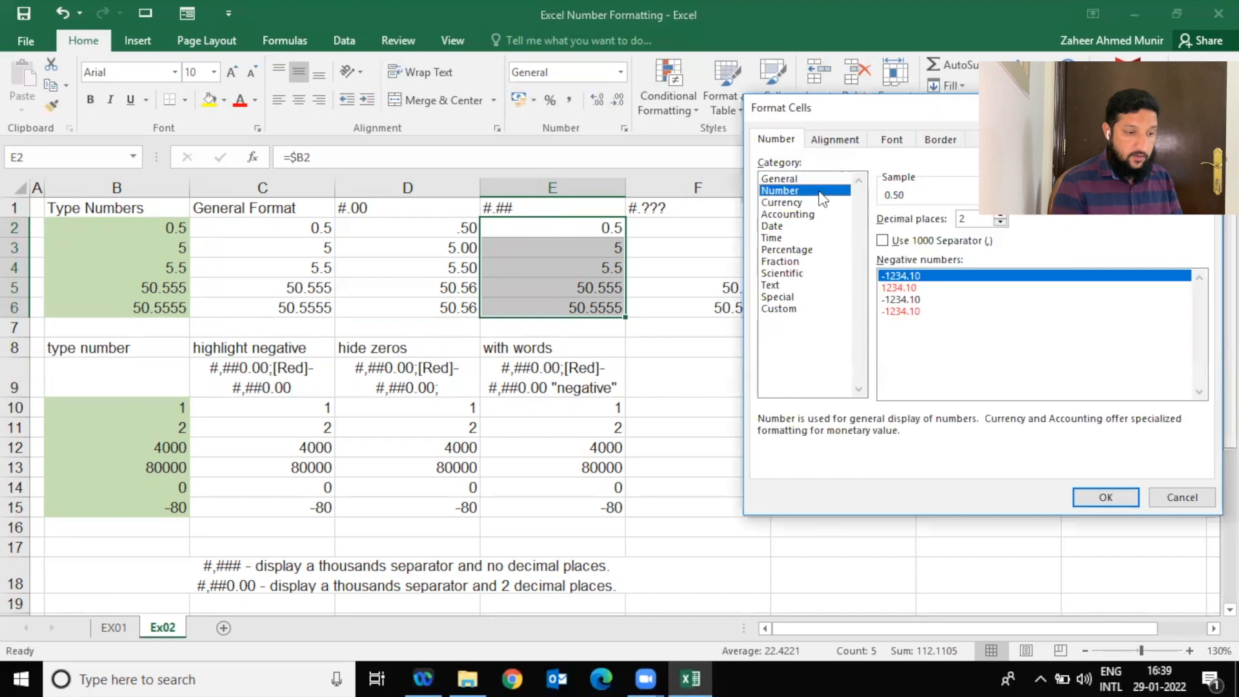
left_click(798, 308)
double_click(884, 233)
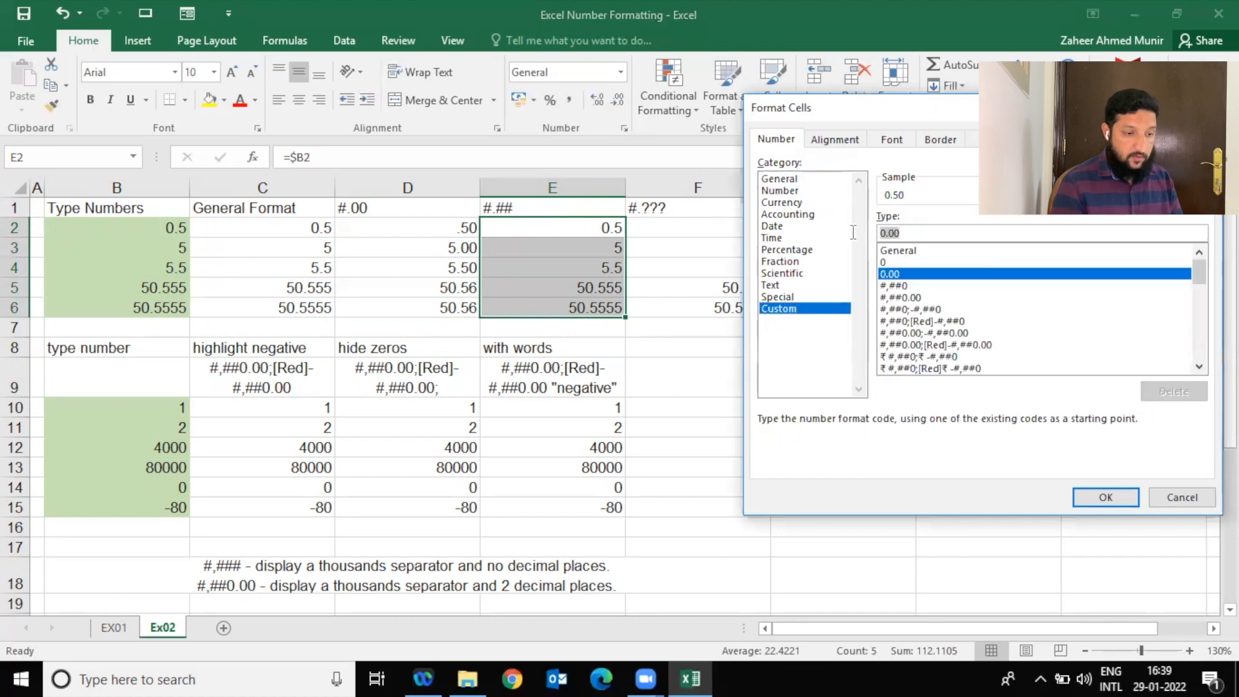
type("#.00")
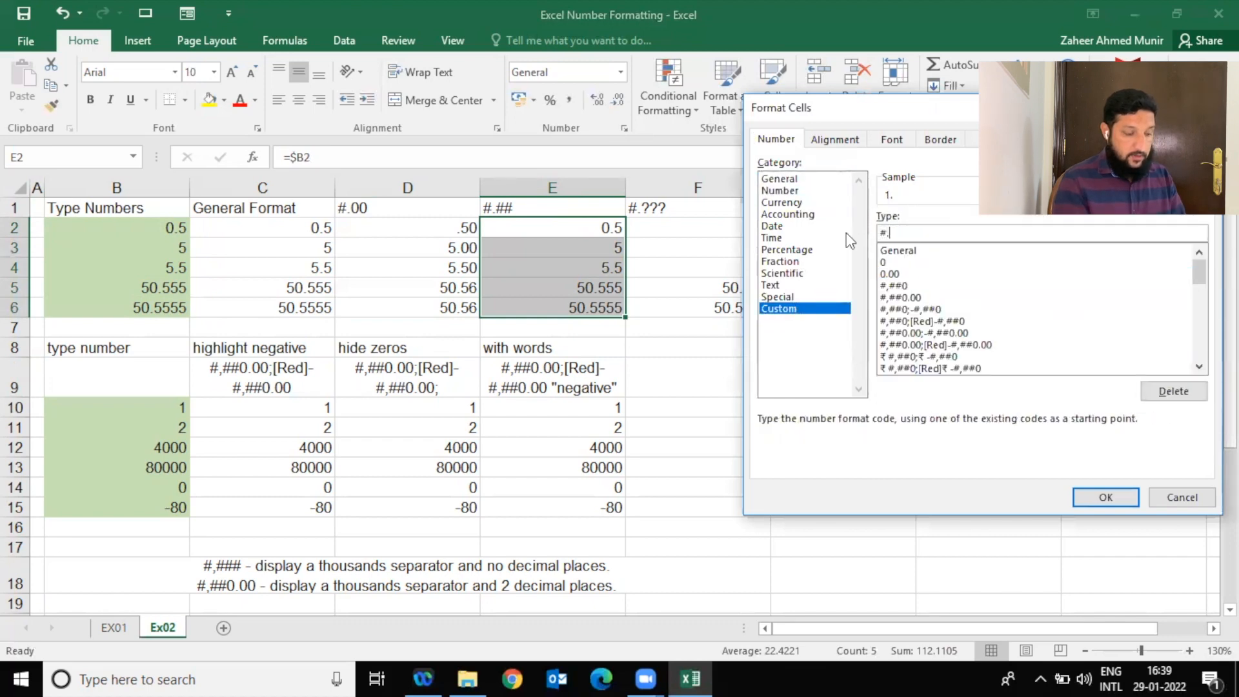
key("BackSpace")
key("BackSpace")
type("##")
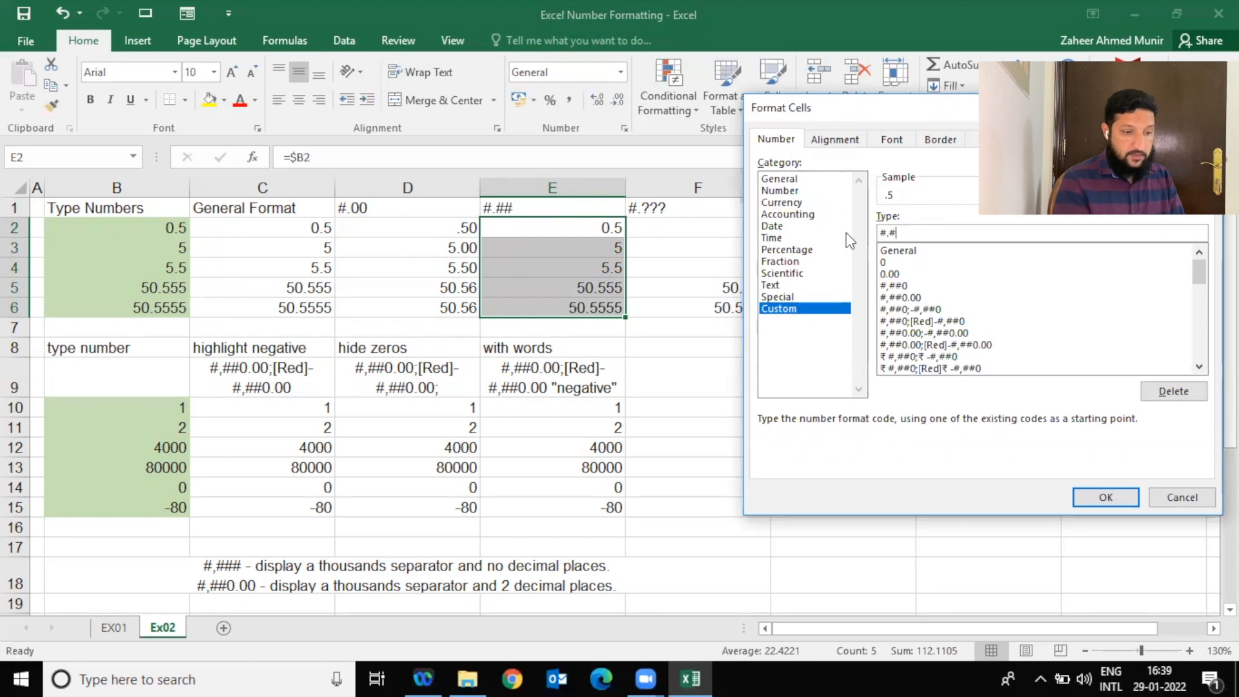
left_click(1083, 502)
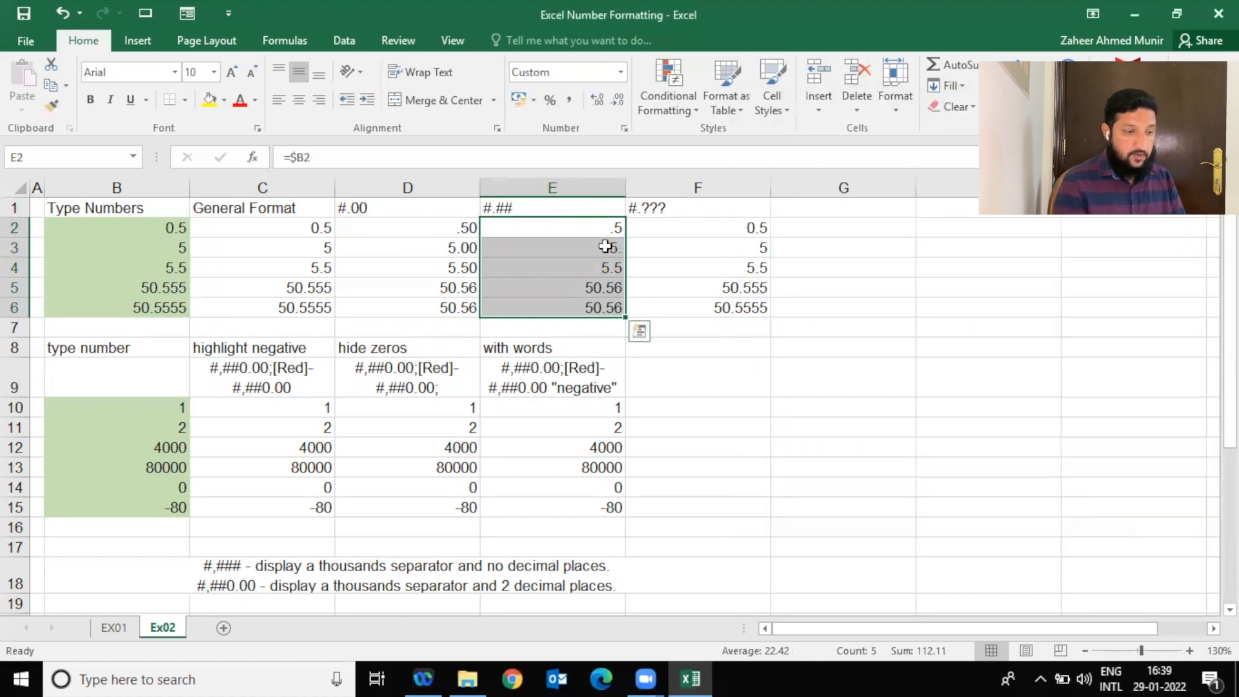
Compare the source number in B3 with its #.00 and #.## versions in D3 and E3, and check B4.
left_click(431, 243)
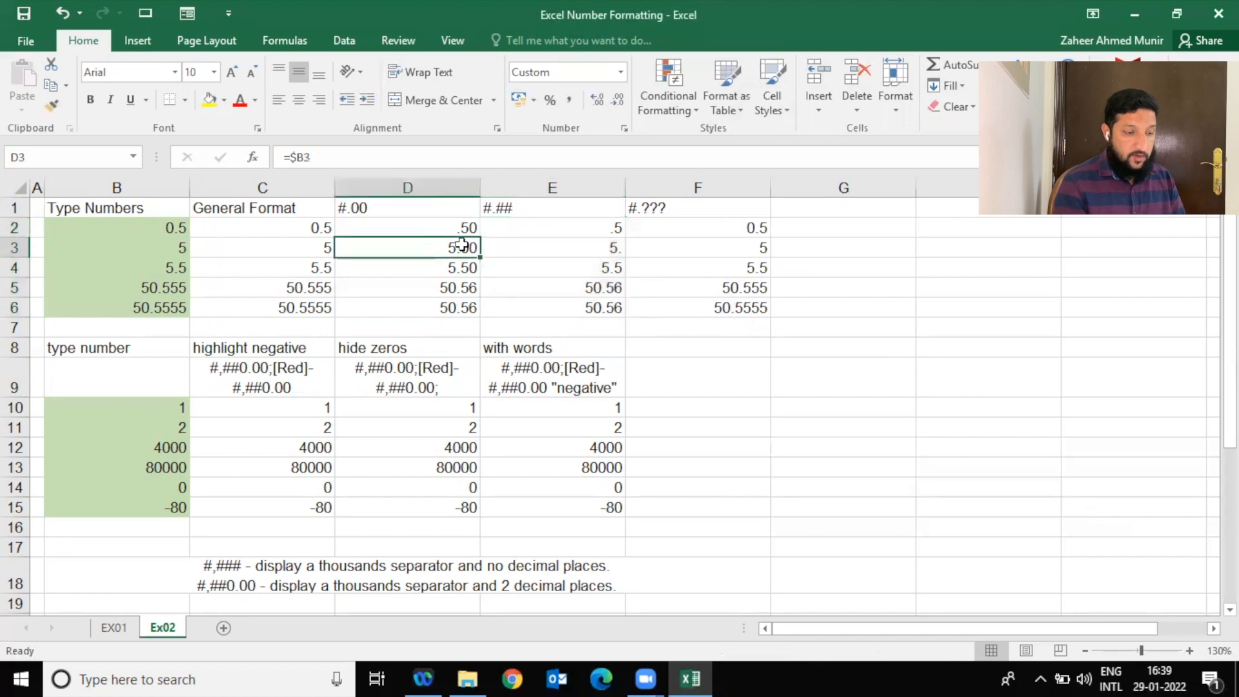
left_click(175, 246)
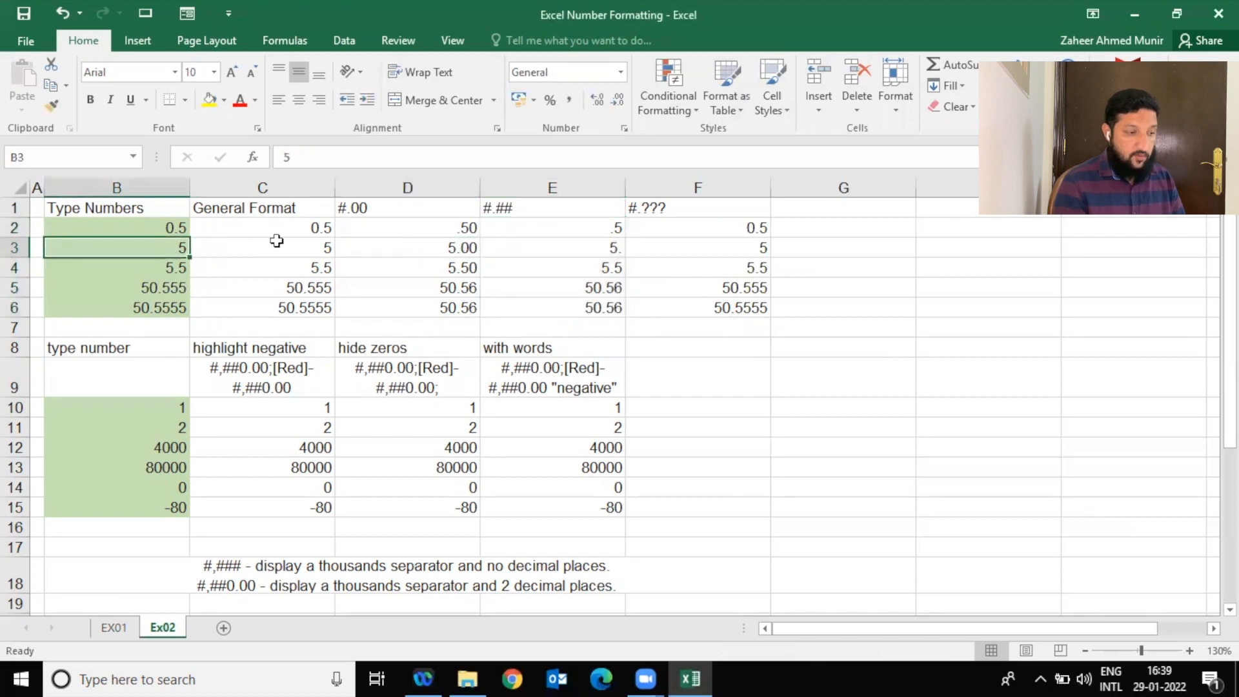
left_click(396, 251)
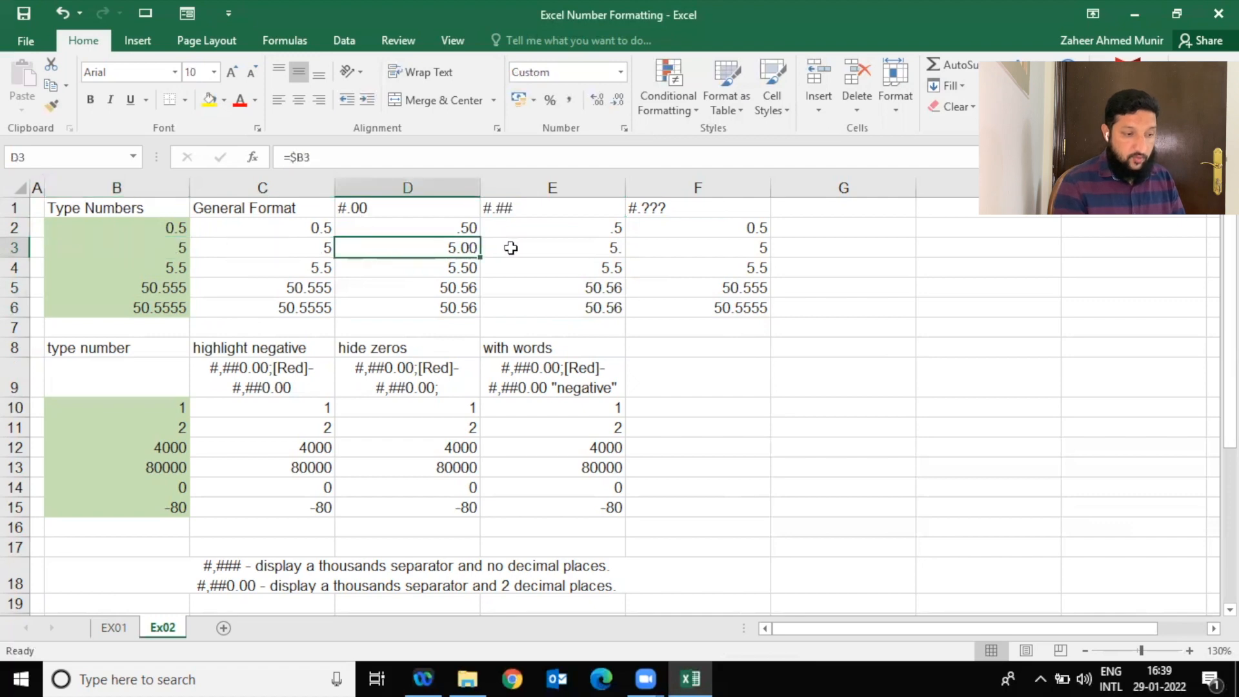
left_click(510, 248)
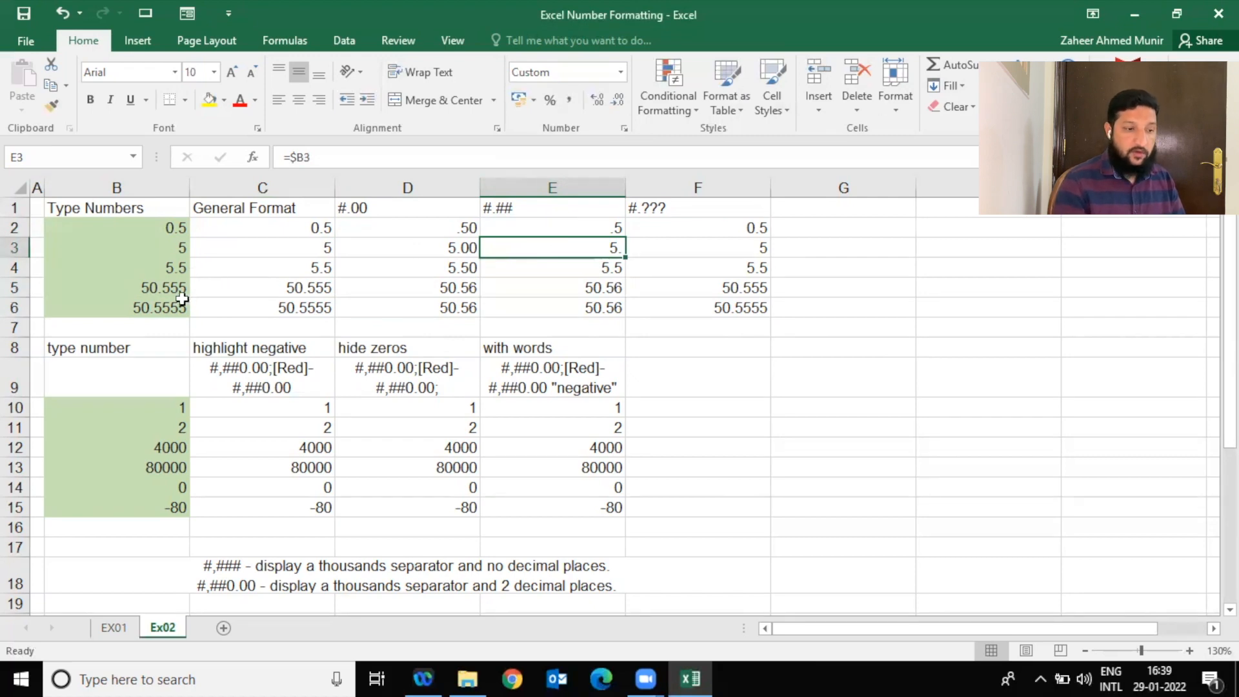
left_click(174, 260)
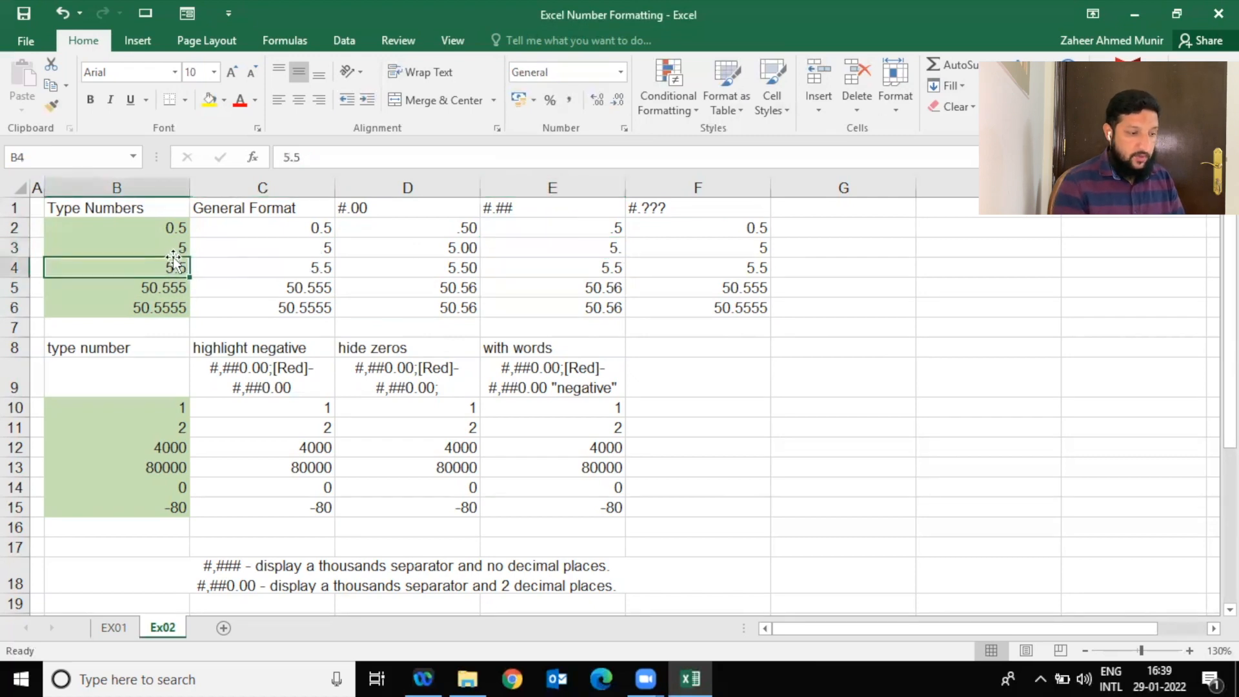
key("Up")
key("Down")
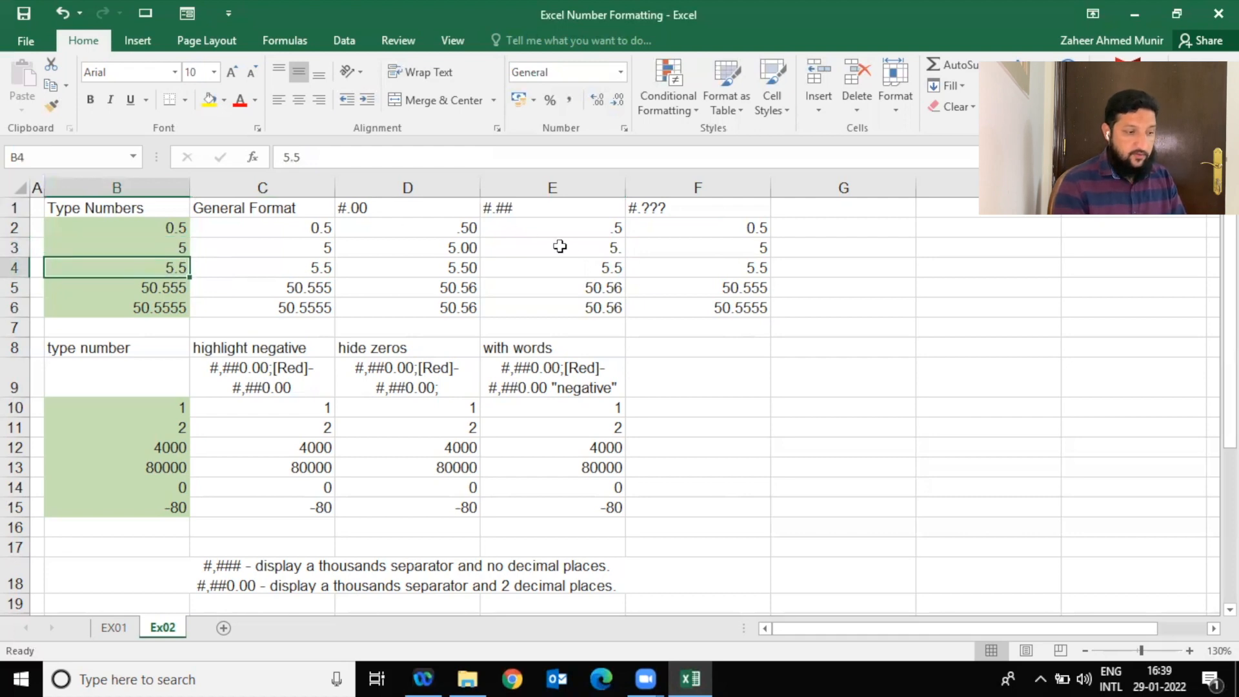
Enter 50.55 in B5 to test the rounding in the formatted columns, and restore B5 to 50.555.
left_click(180, 286)
type("50.55")
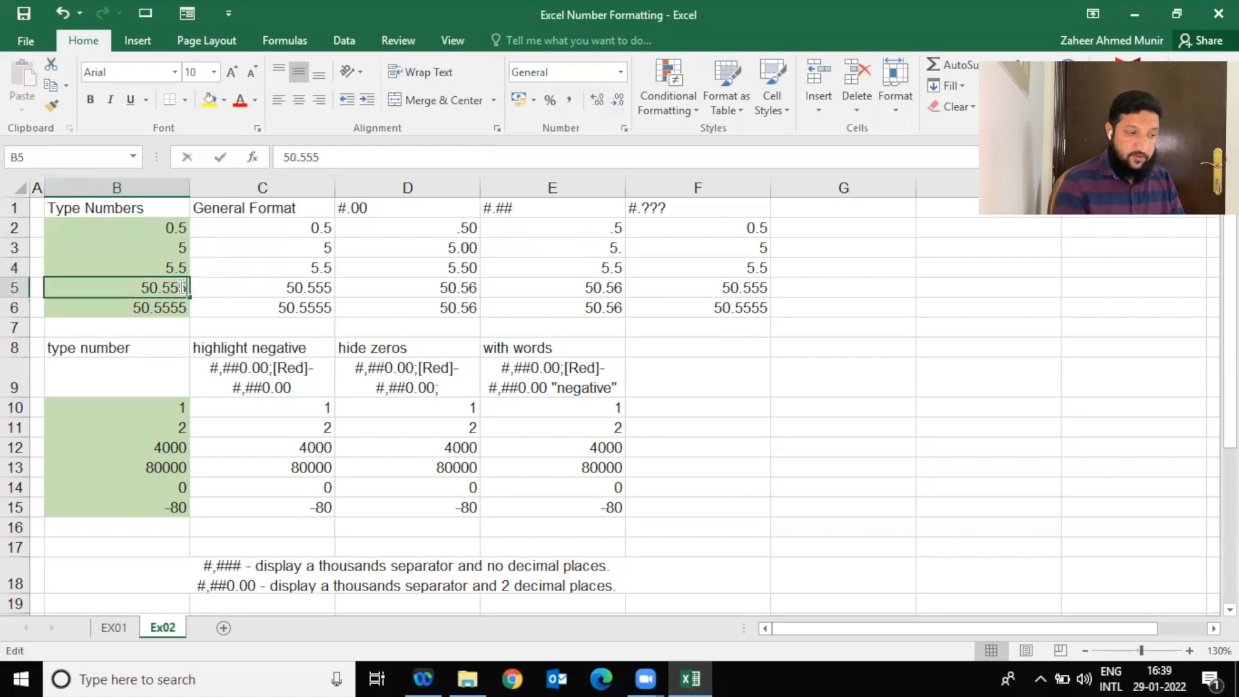
key("Return")
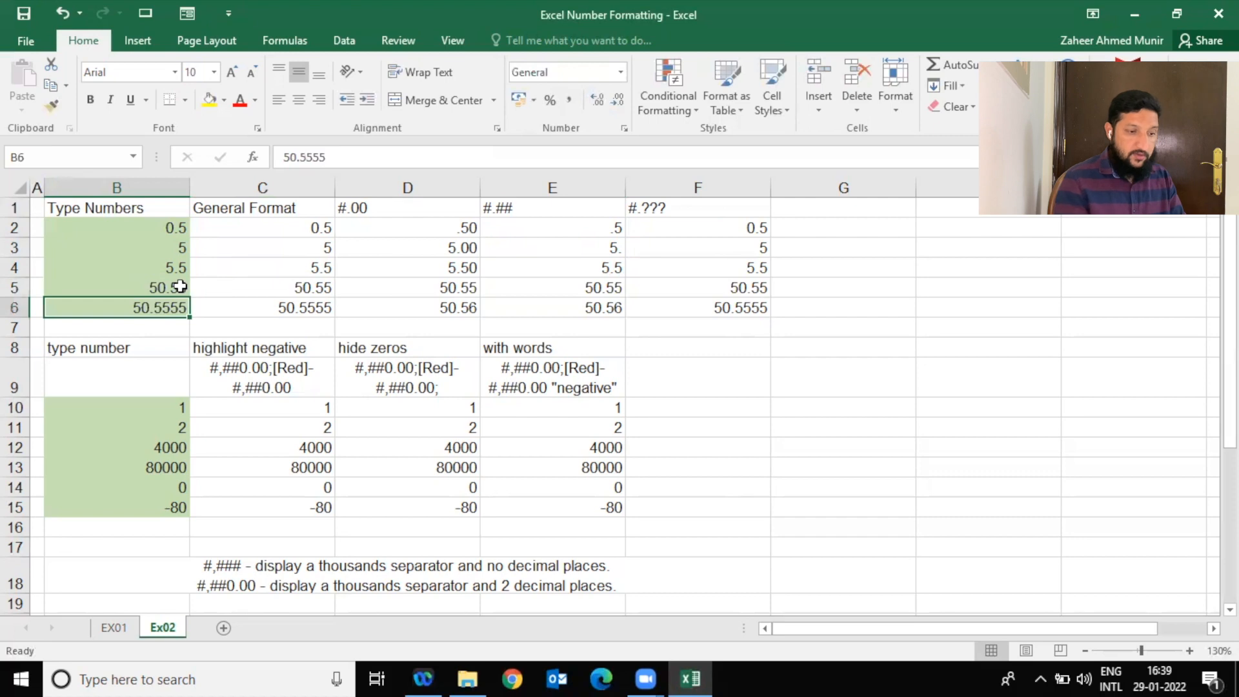
left_click(181, 286)
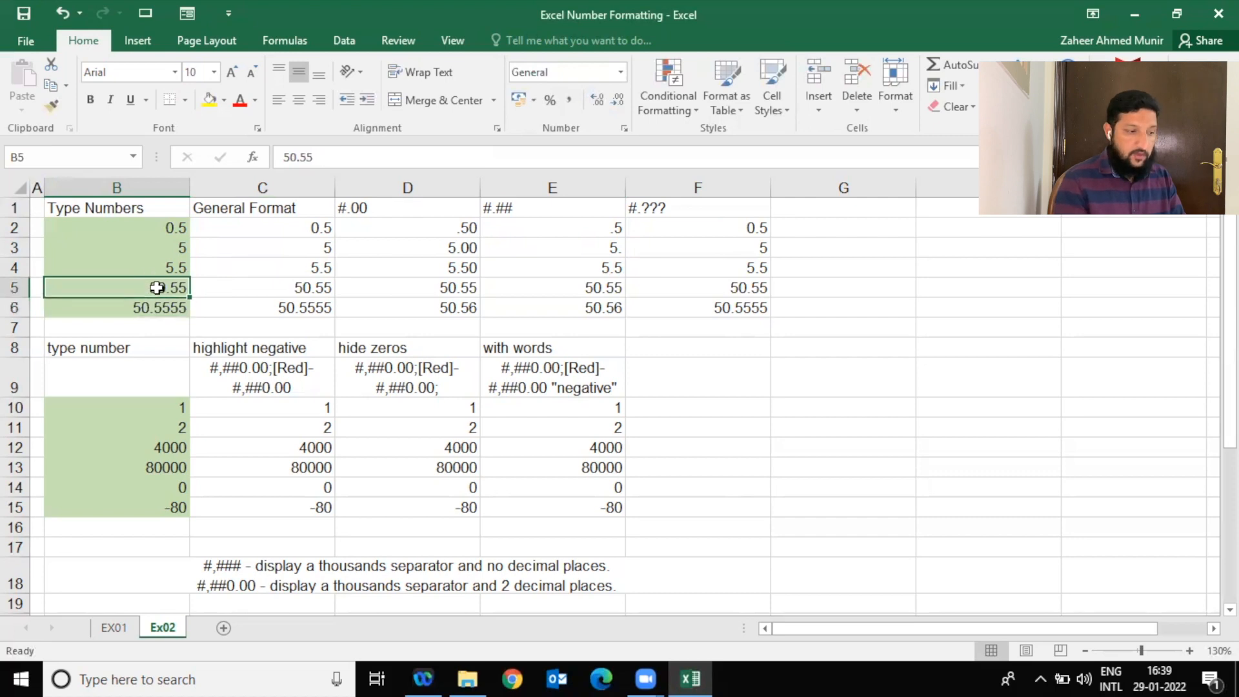
left_click(347, 165)
type("5")
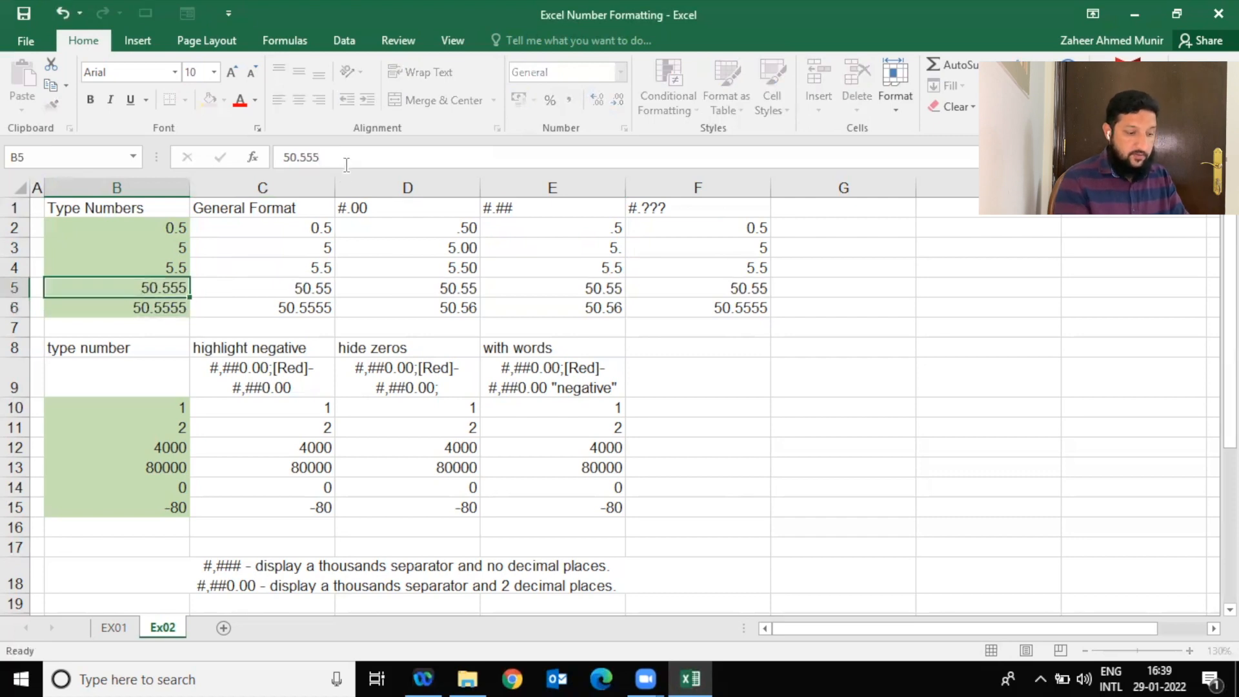
key("Return")
Examine E5 and compare the #.## and #.00 displays in E4 and D4 with the source number in B4.
left_click(567, 284)
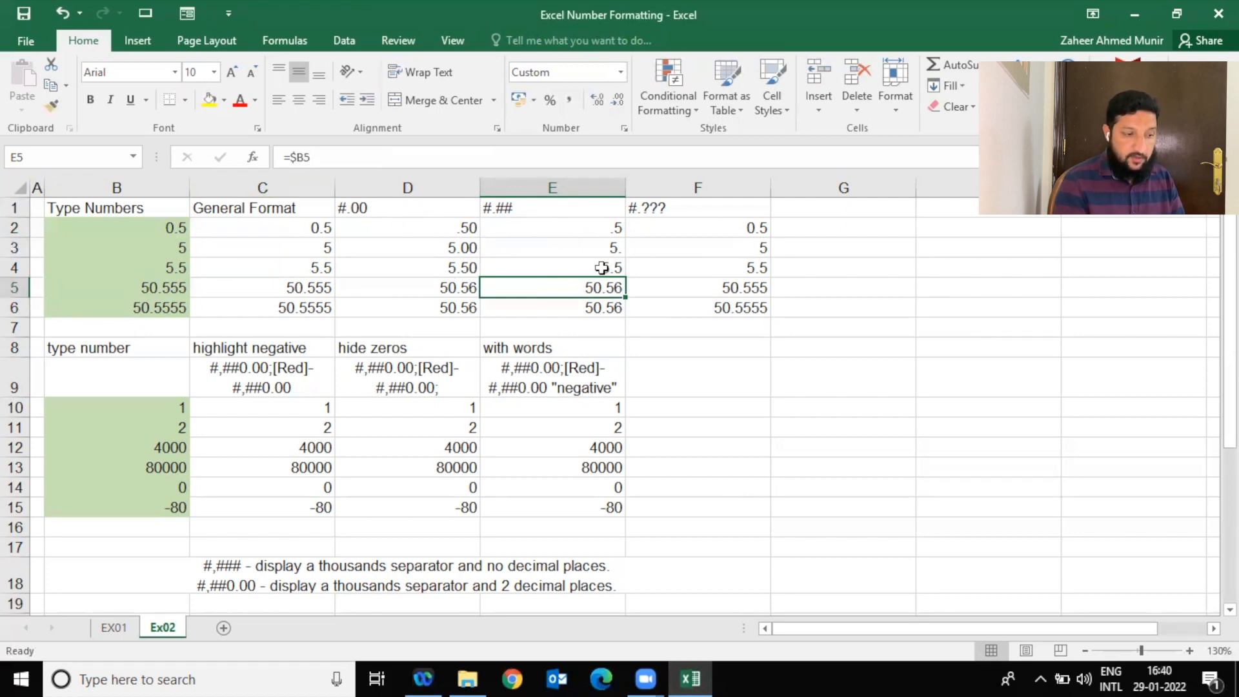
left_click(601, 268)
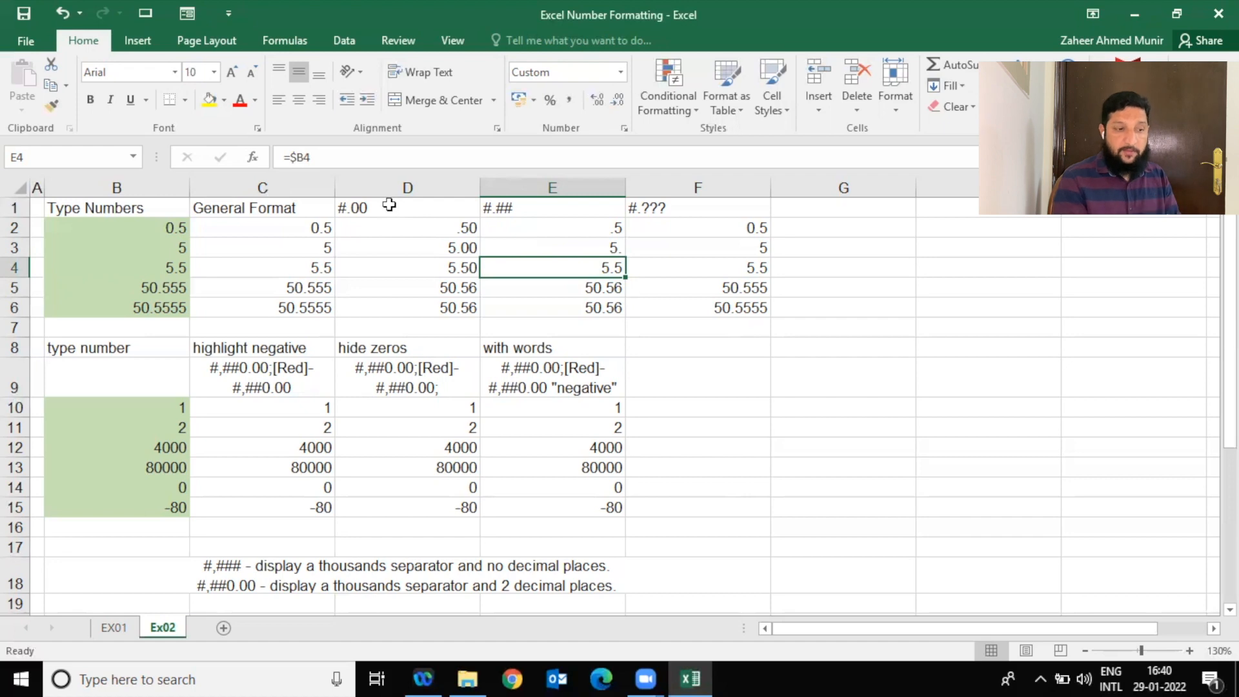
key("Left")
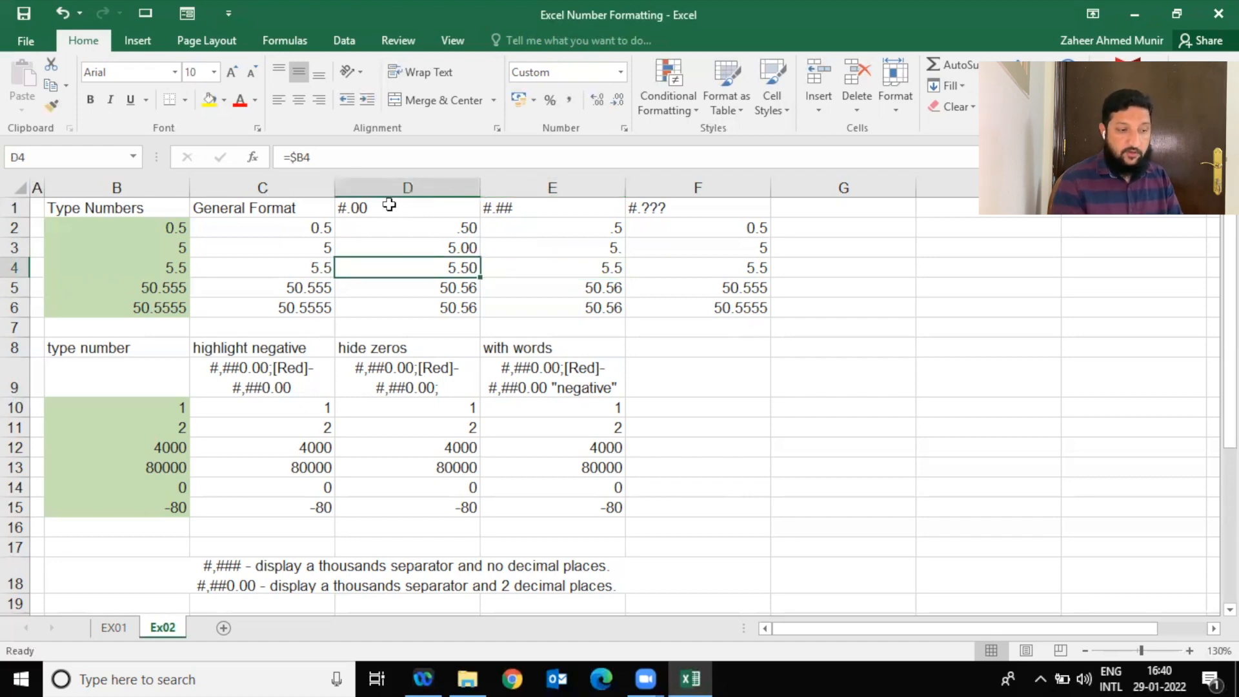
key("Right")
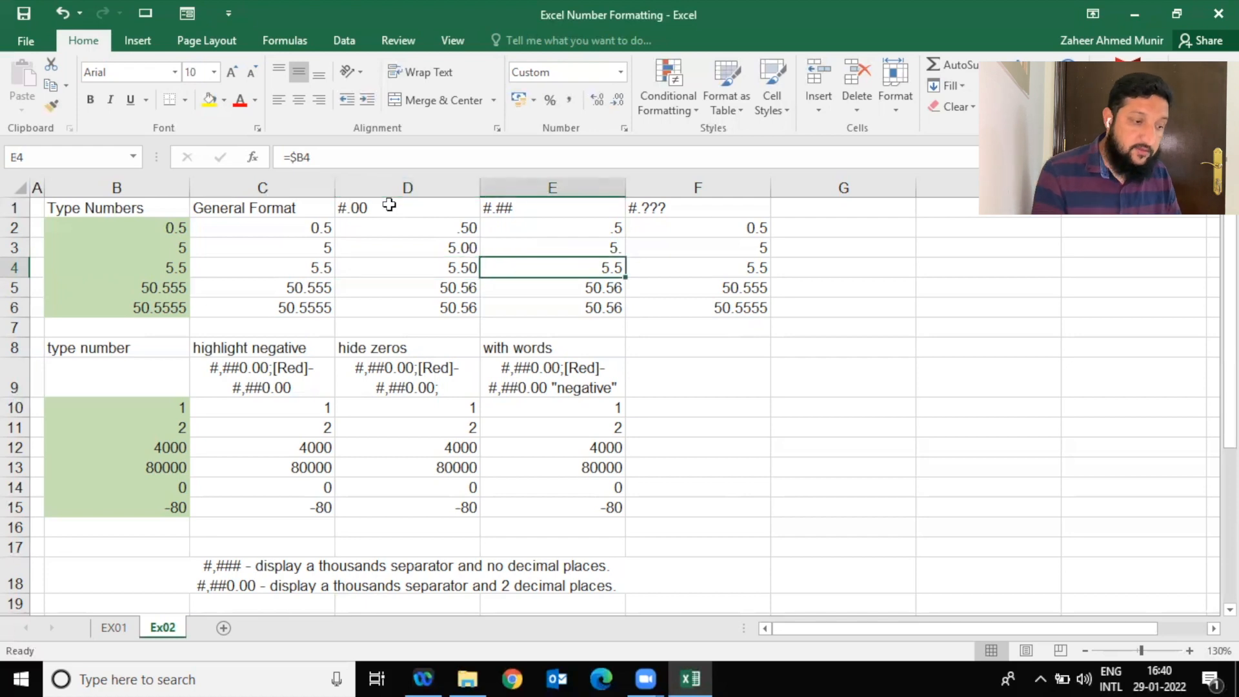
key("Left")
key("Left")
key("Left")
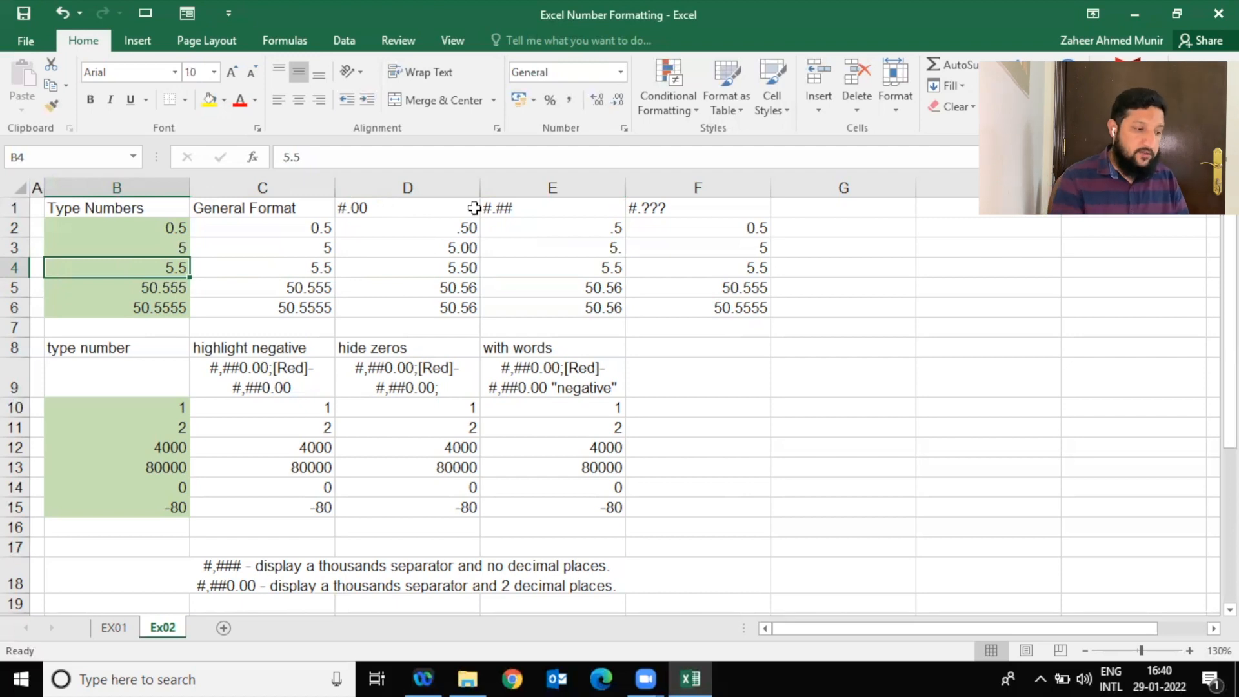
Compare the source numbers in B5 and B4 with the formatted versions of row 4 in columns D to F.
left_click(184, 289)
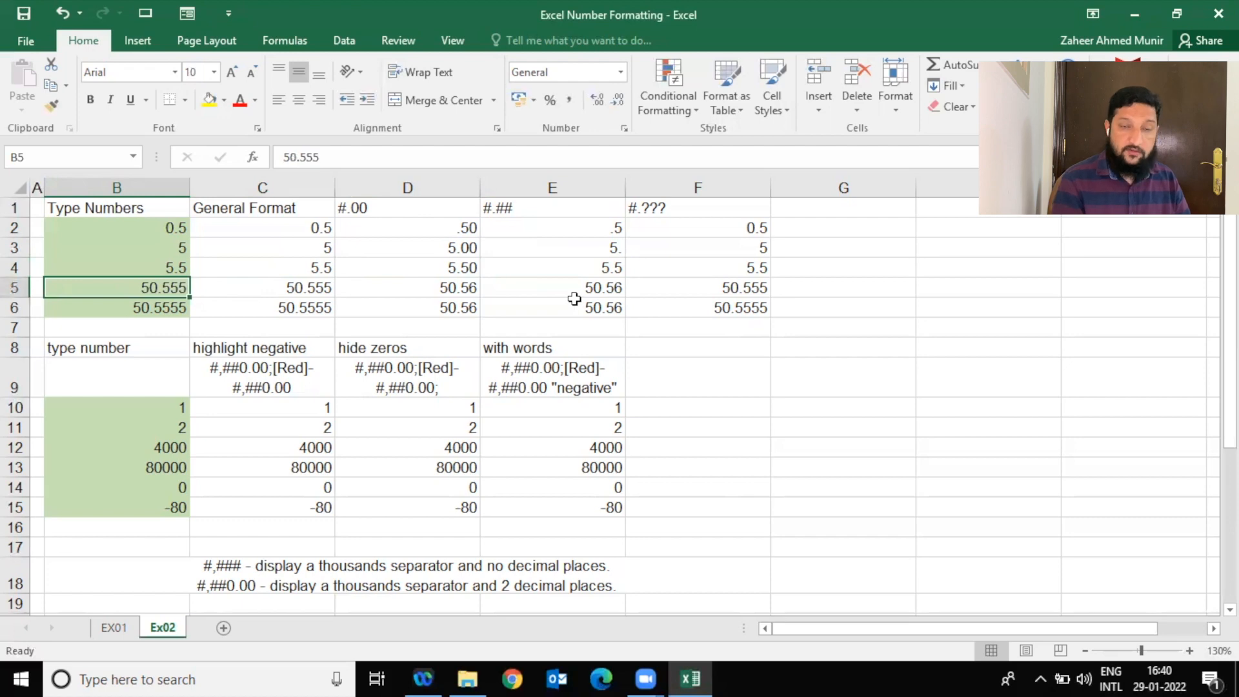
key("Up")
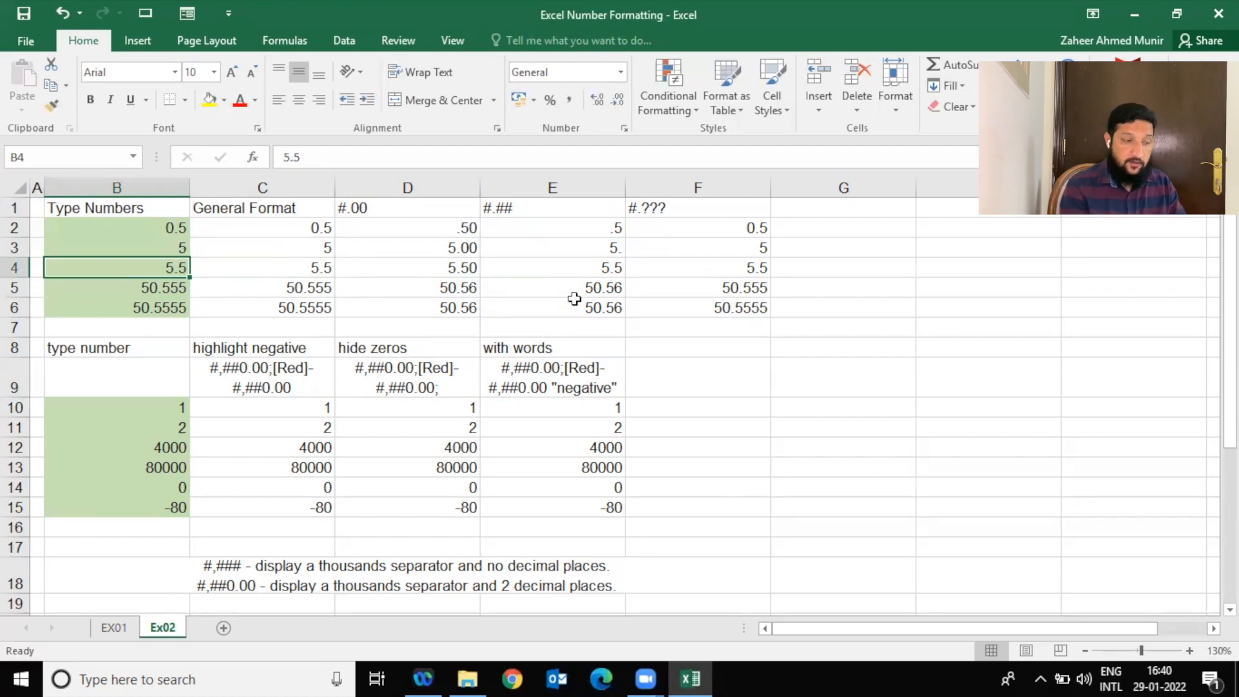
key("Right")
key("Right")
key("Right")
key("Right")
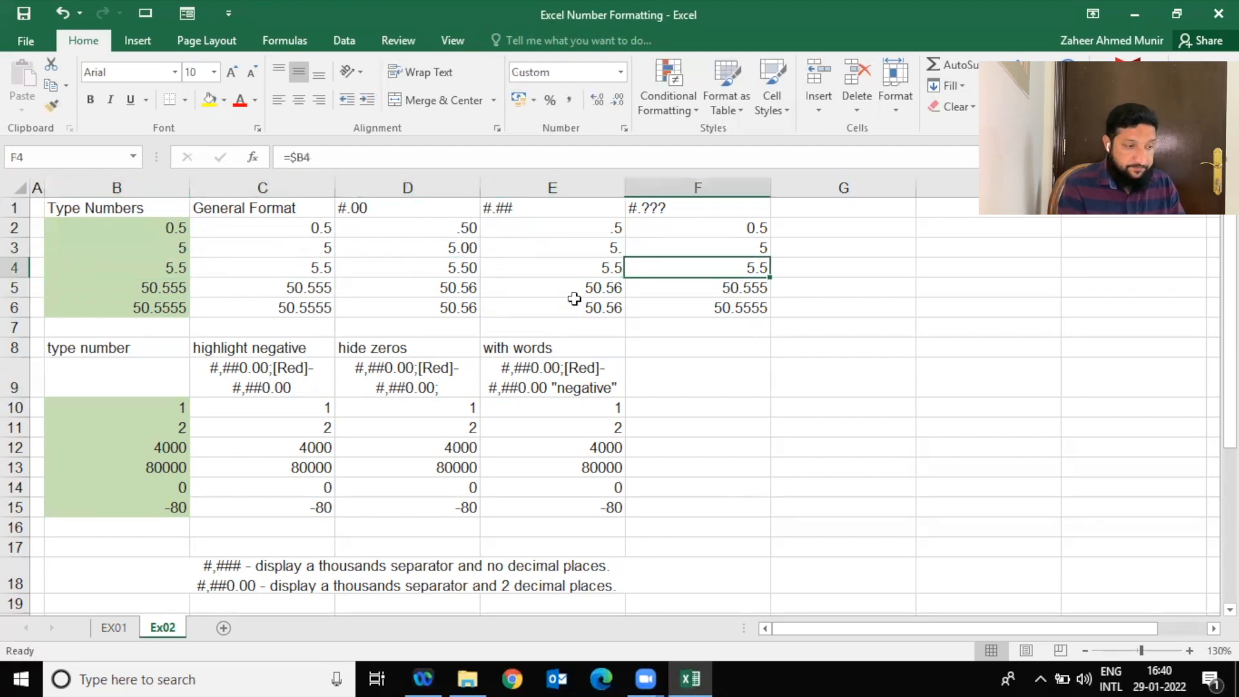
key("Left")
key("Left")
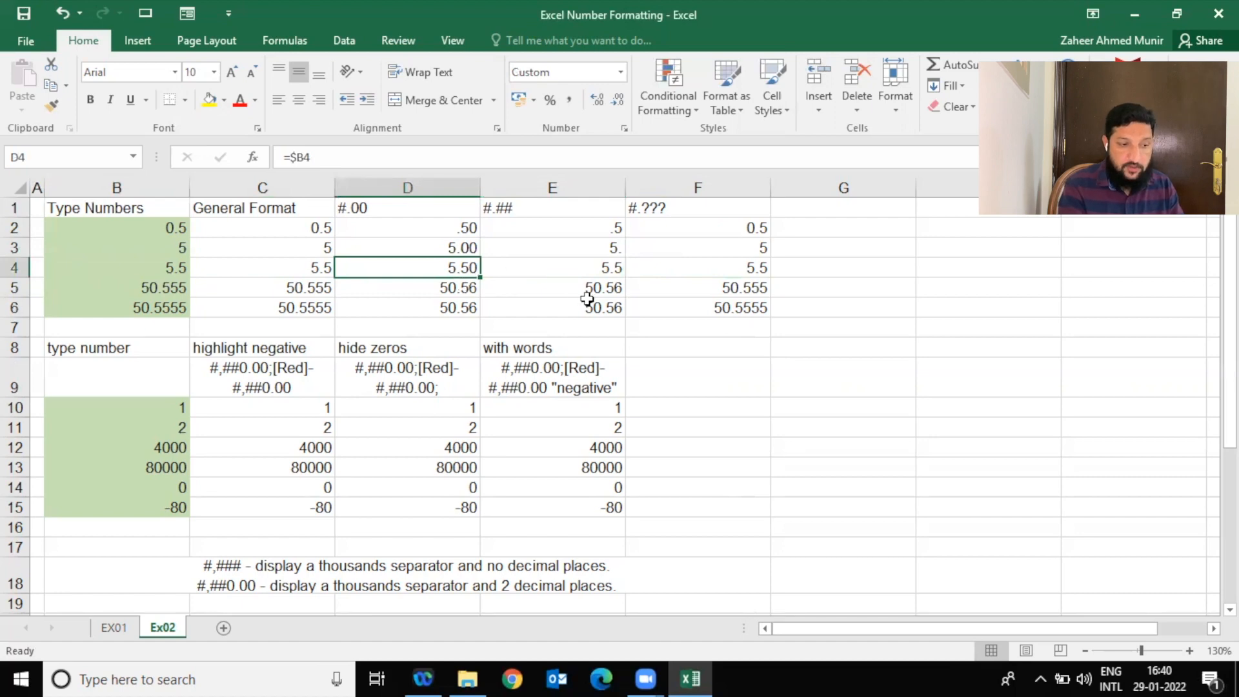
Apply the custom number format #.??? to the values in F2:F6.
left_click(707, 233)
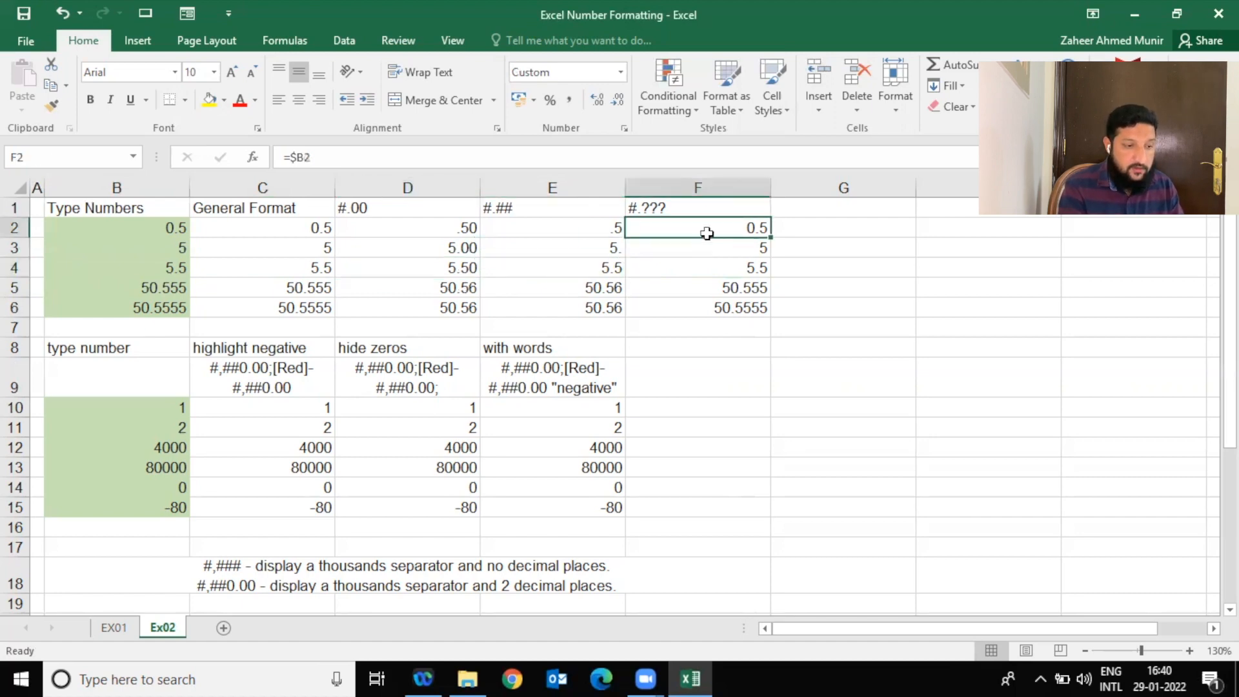
left_click_drag(708, 233, 714, 310)
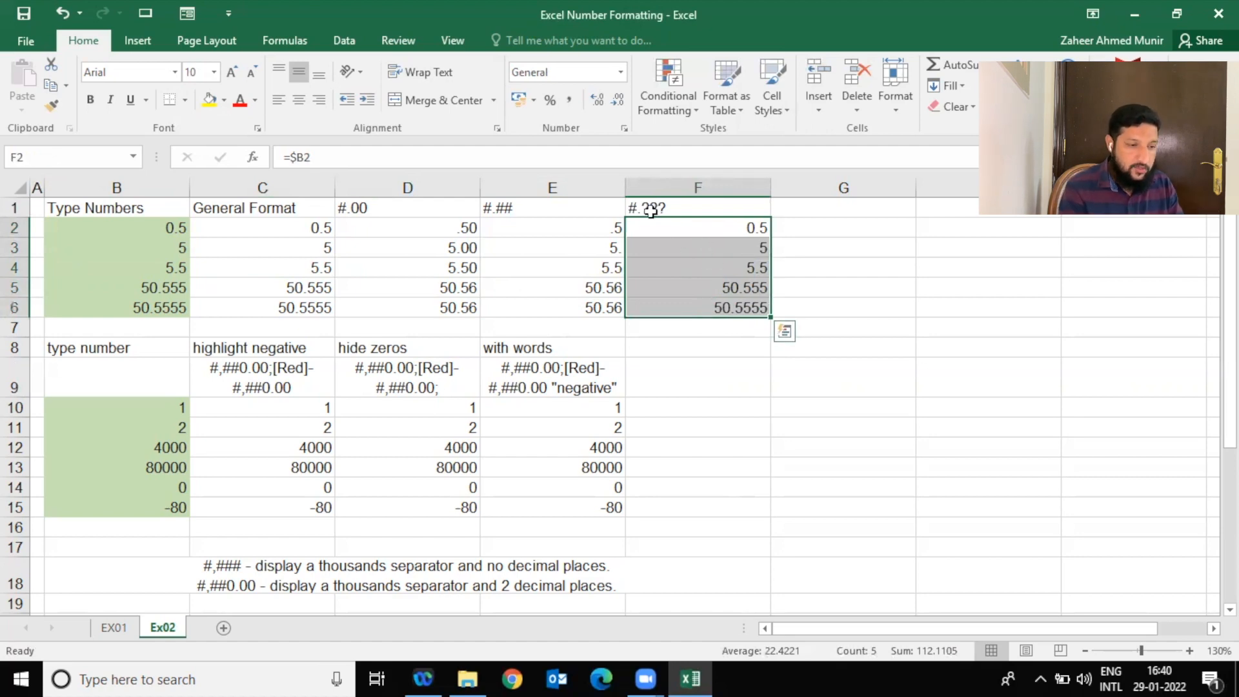
key("ctrl+1")
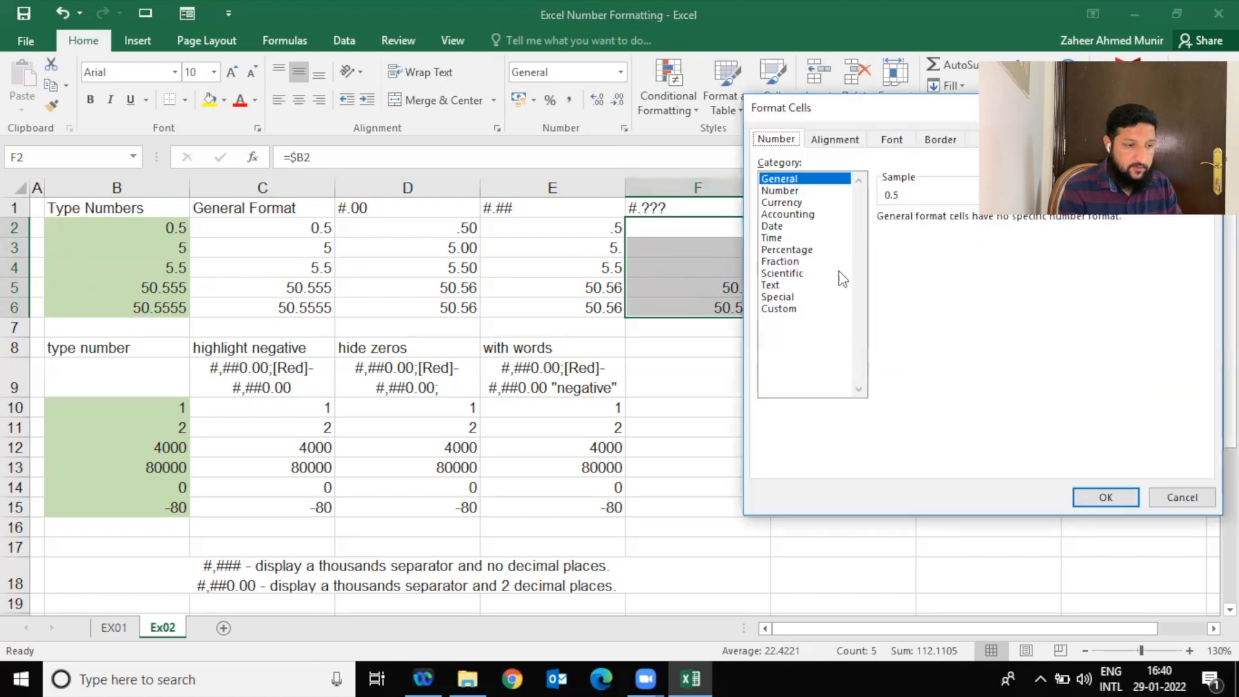
left_click(807, 192)
left_click(791, 313)
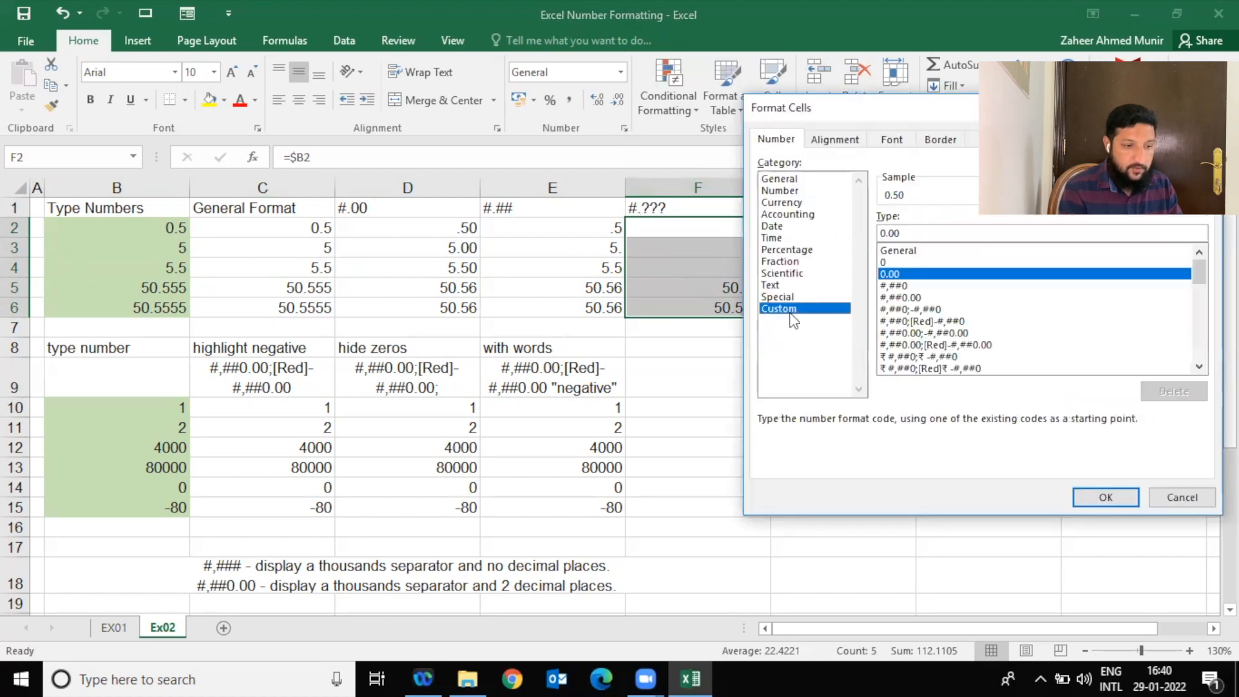
key("Tab")
type("#.???")
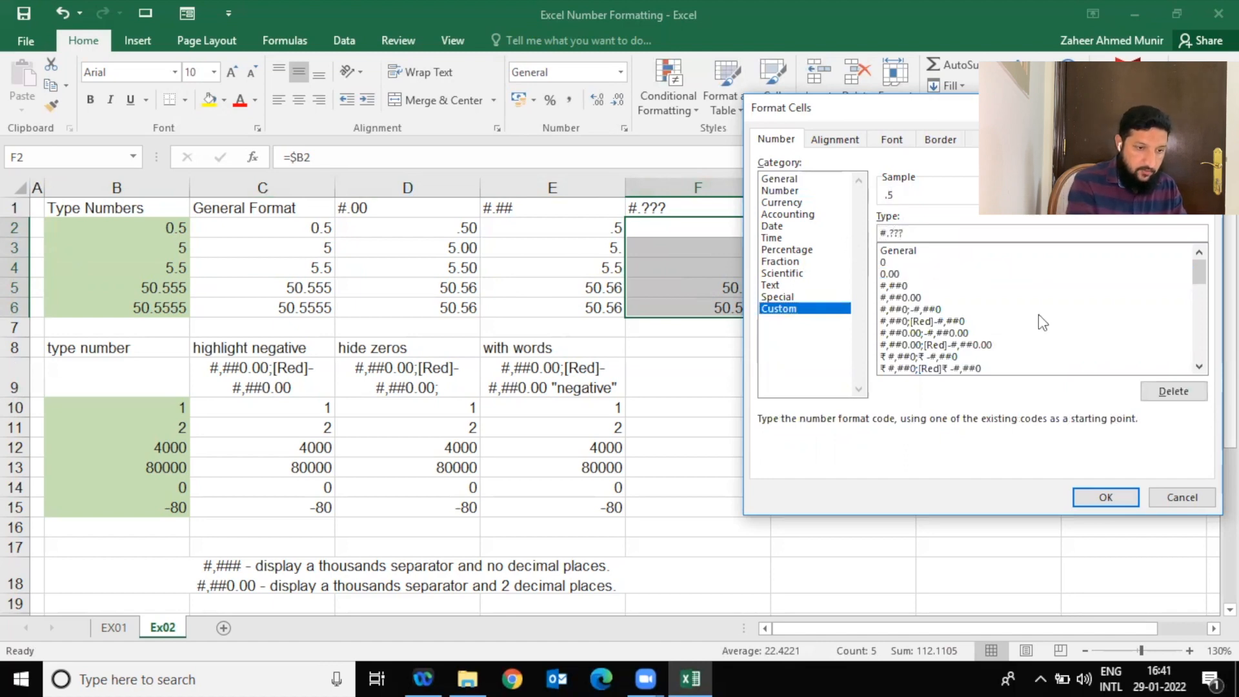
left_click(1121, 492)
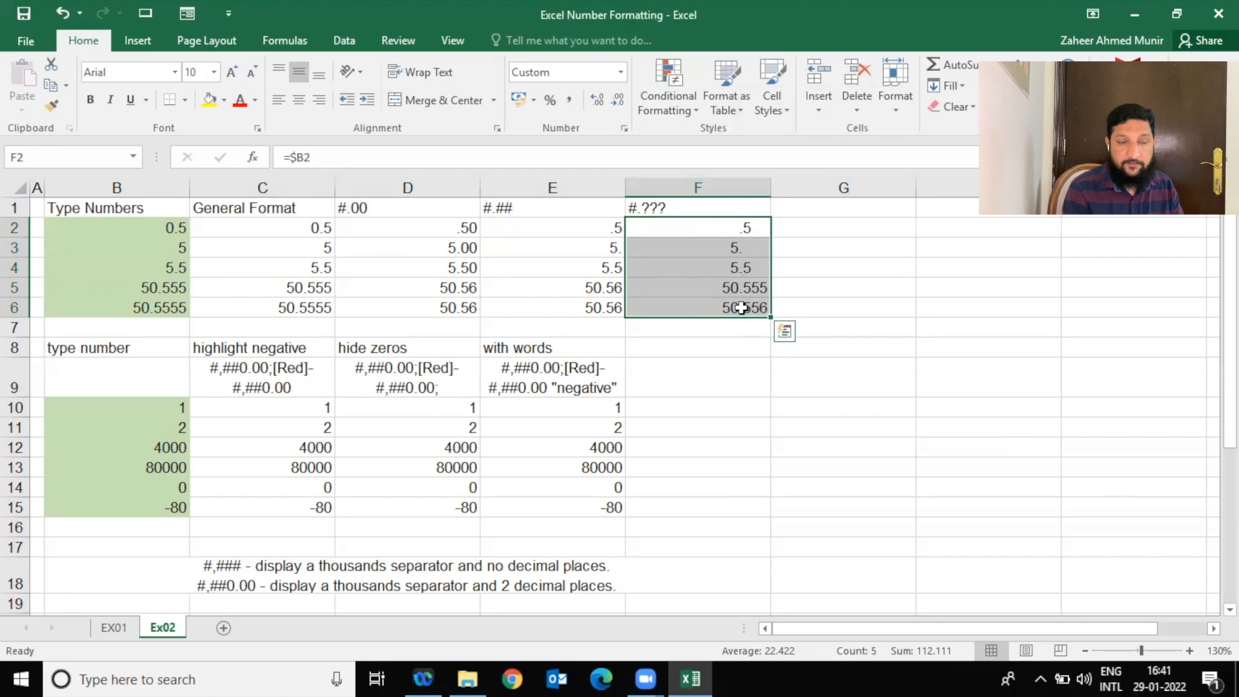
Examine the source numbers in B10:B15 of the lower exercise table.
key("Down")
key("Down")
key("Down")
key("Down")
key("Down")
key("Down")
key("Down")
key("Down")
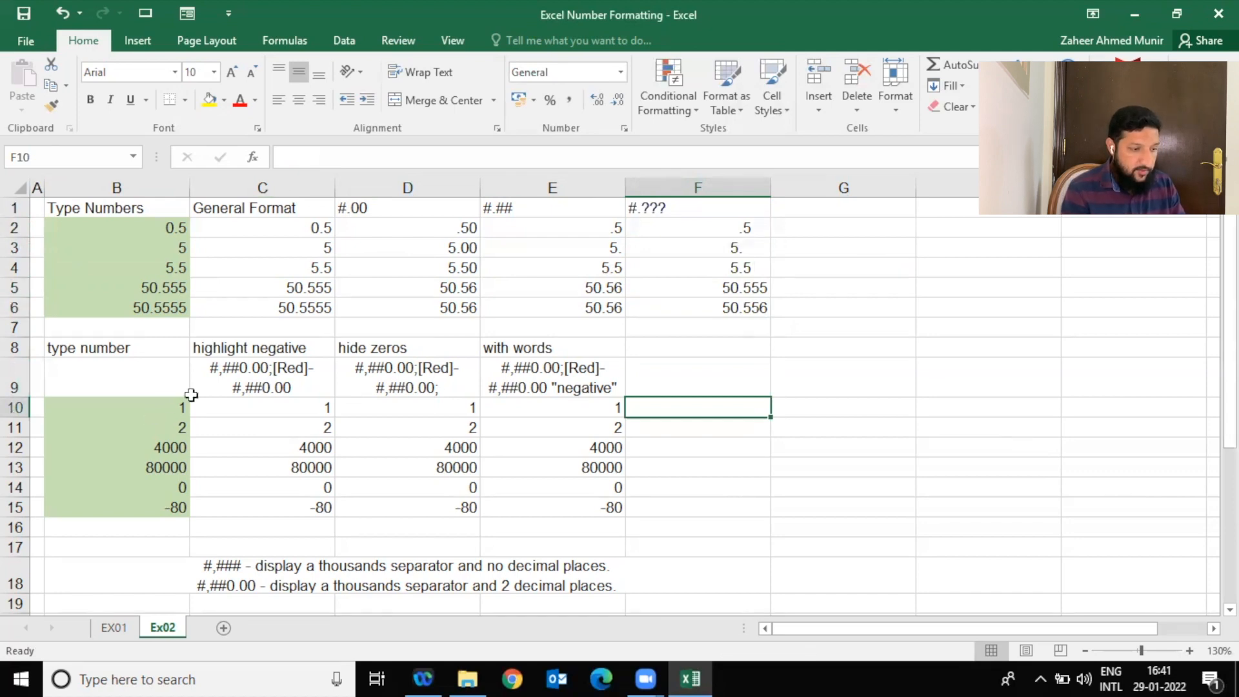
left_click_drag(155, 409, 160, 501)
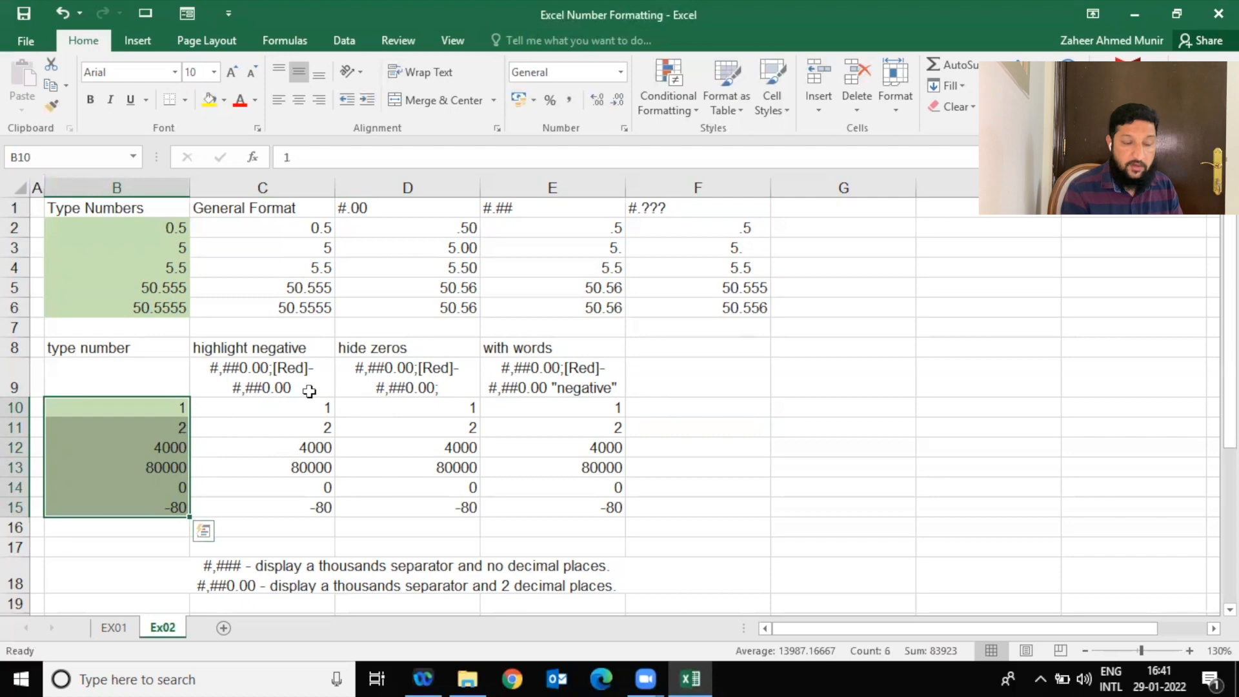
Apply the custom number format #,##0.00;[Red]-#,##0.00 to the highlight negative values in C10:C15.
left_click_drag(305, 412, 308, 507)
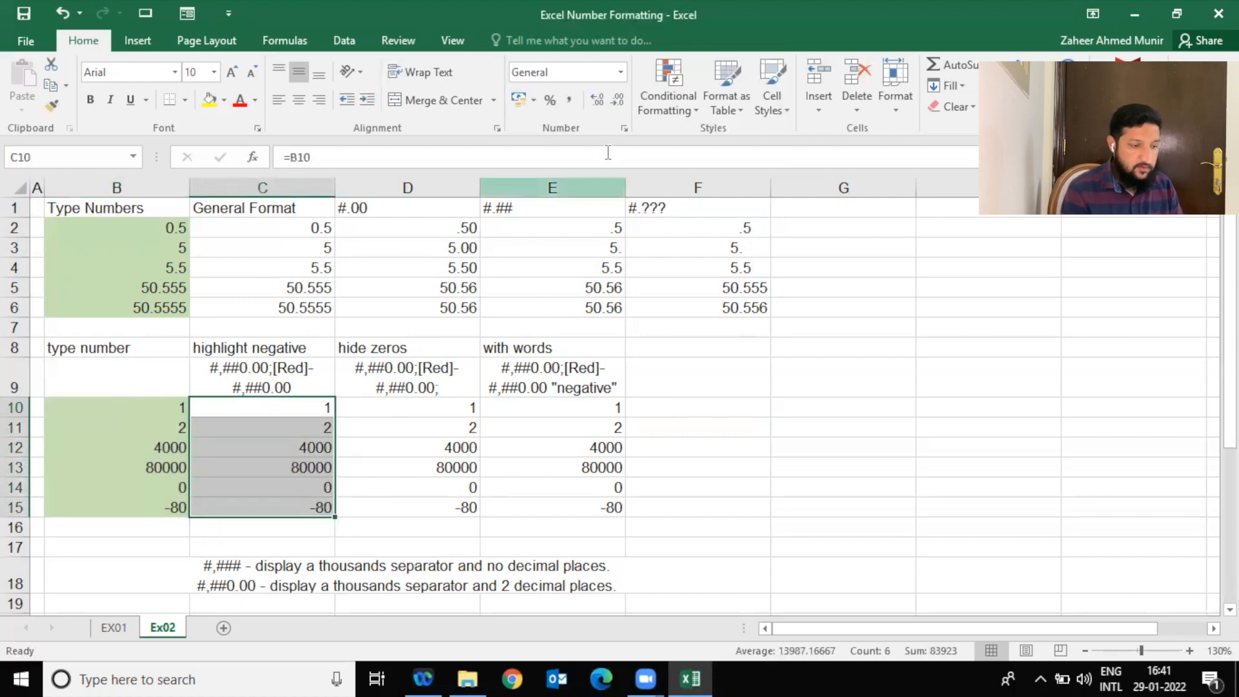
left_click(625, 128)
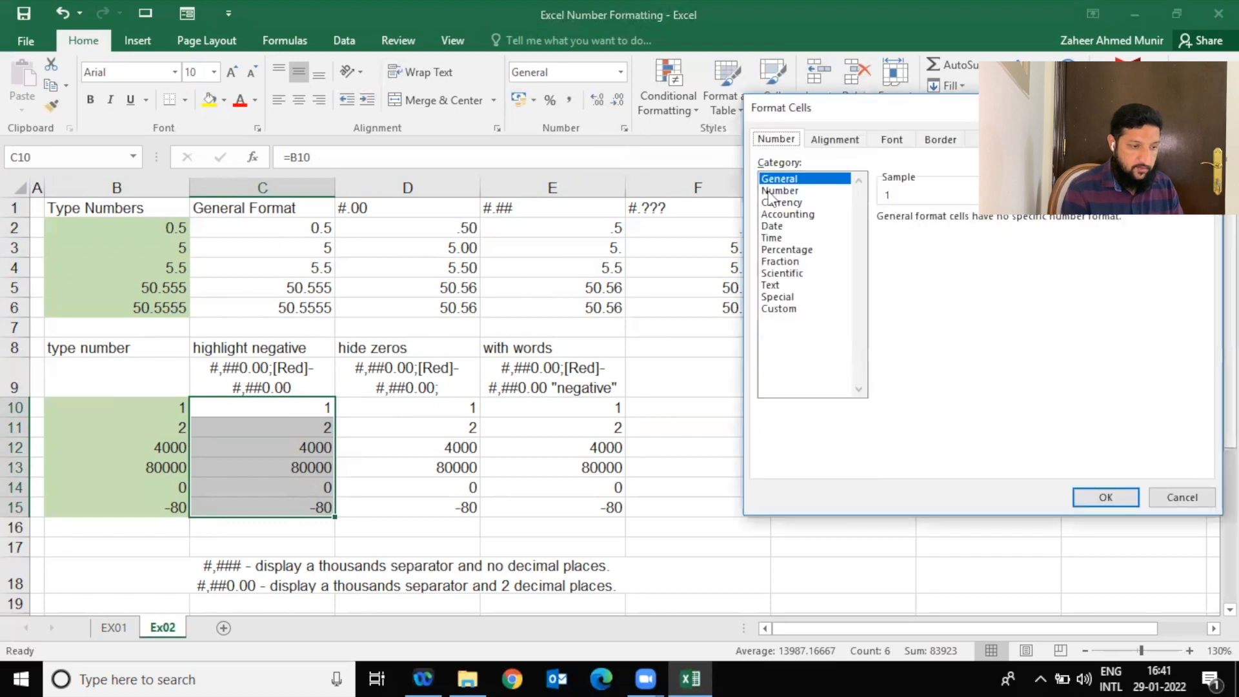
left_click(798, 191)
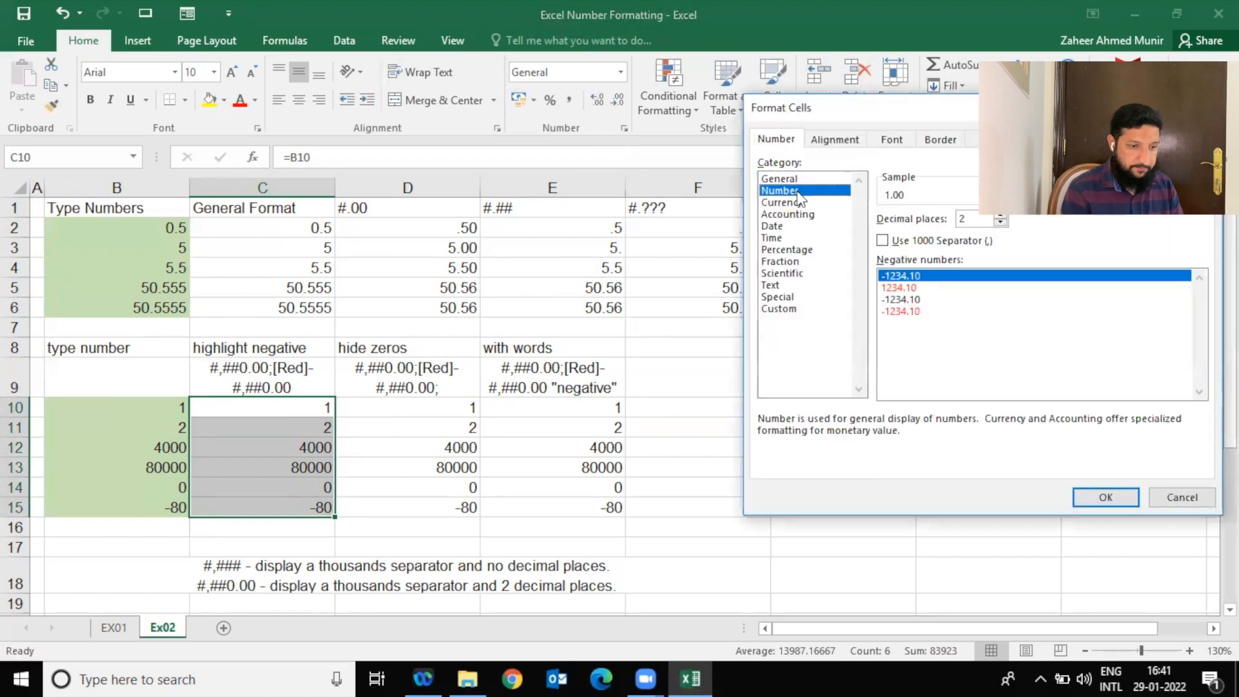
left_click(789, 308)
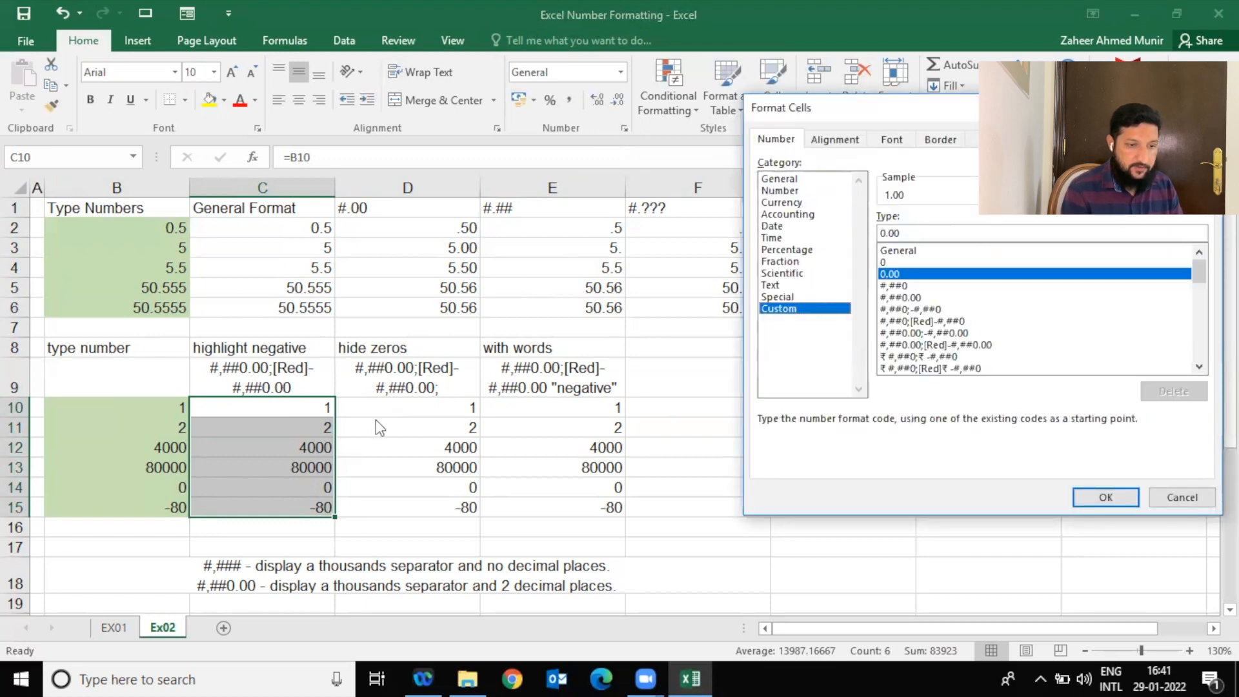
left_click(940, 322)
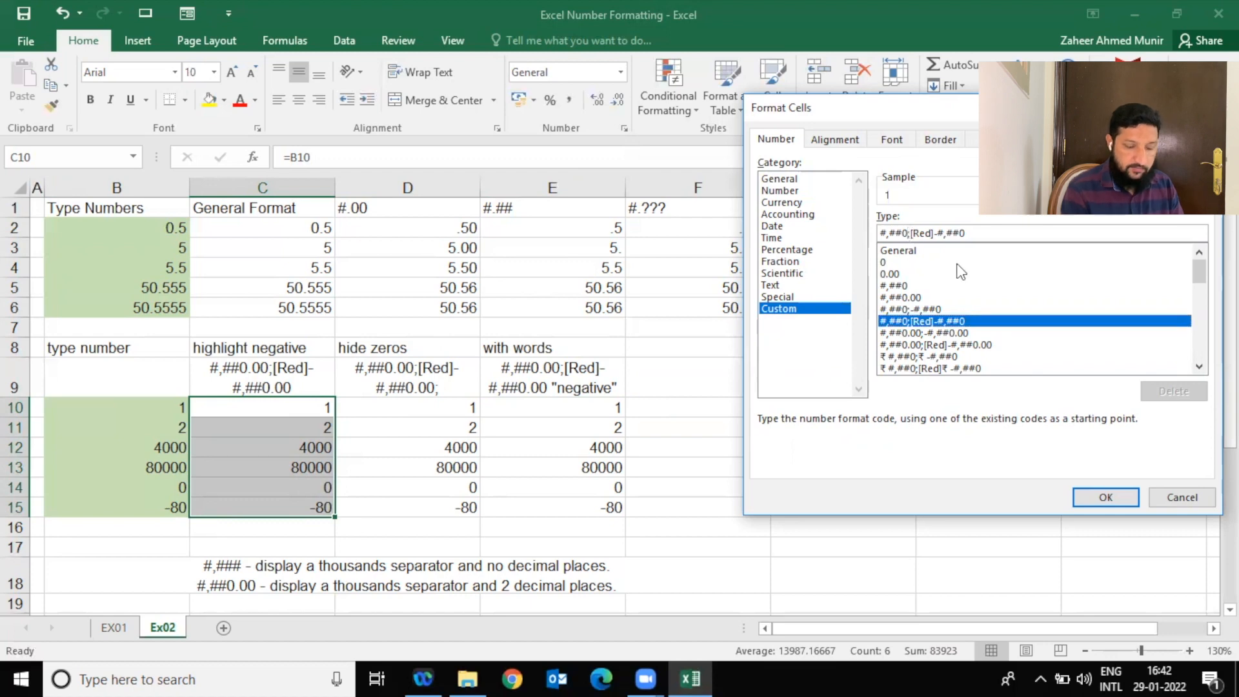
type(".00")
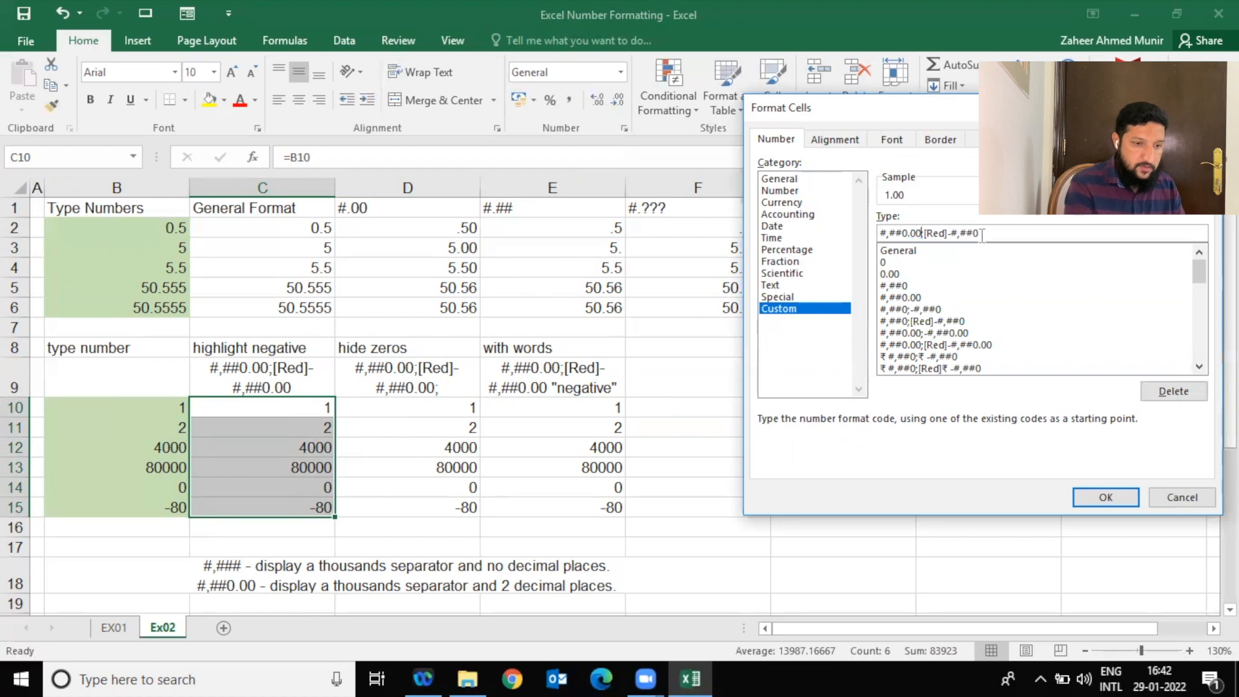
type(".00")
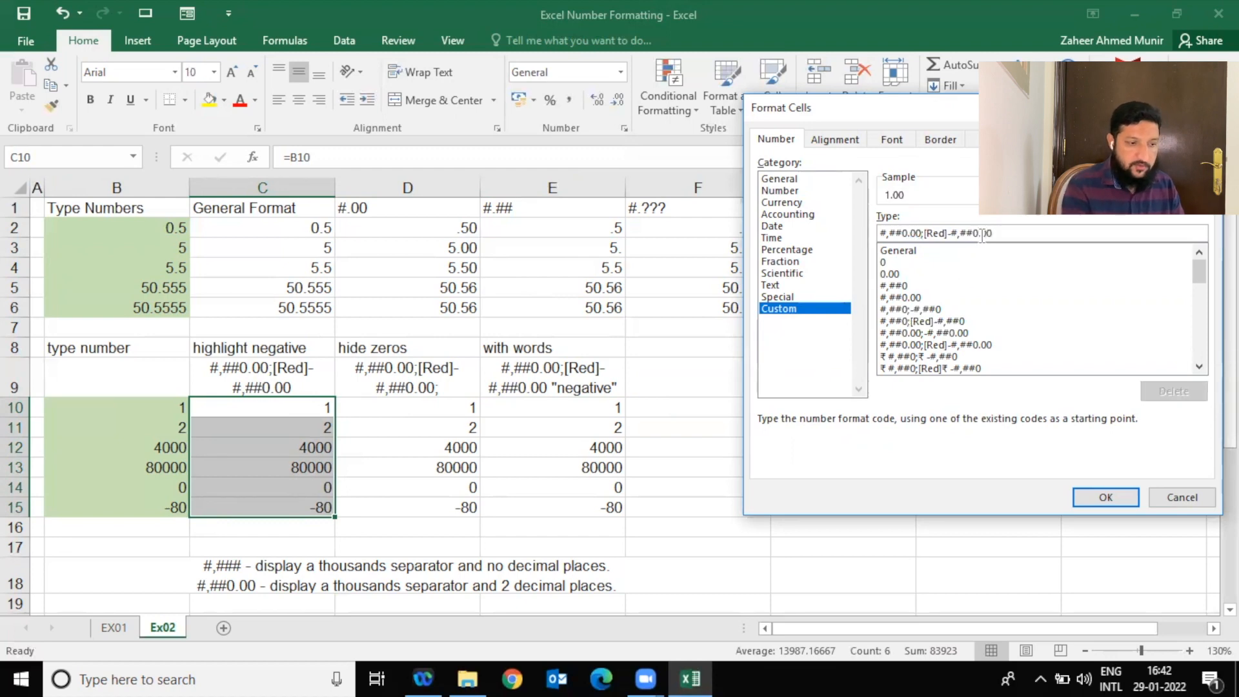
left_click(1090, 498)
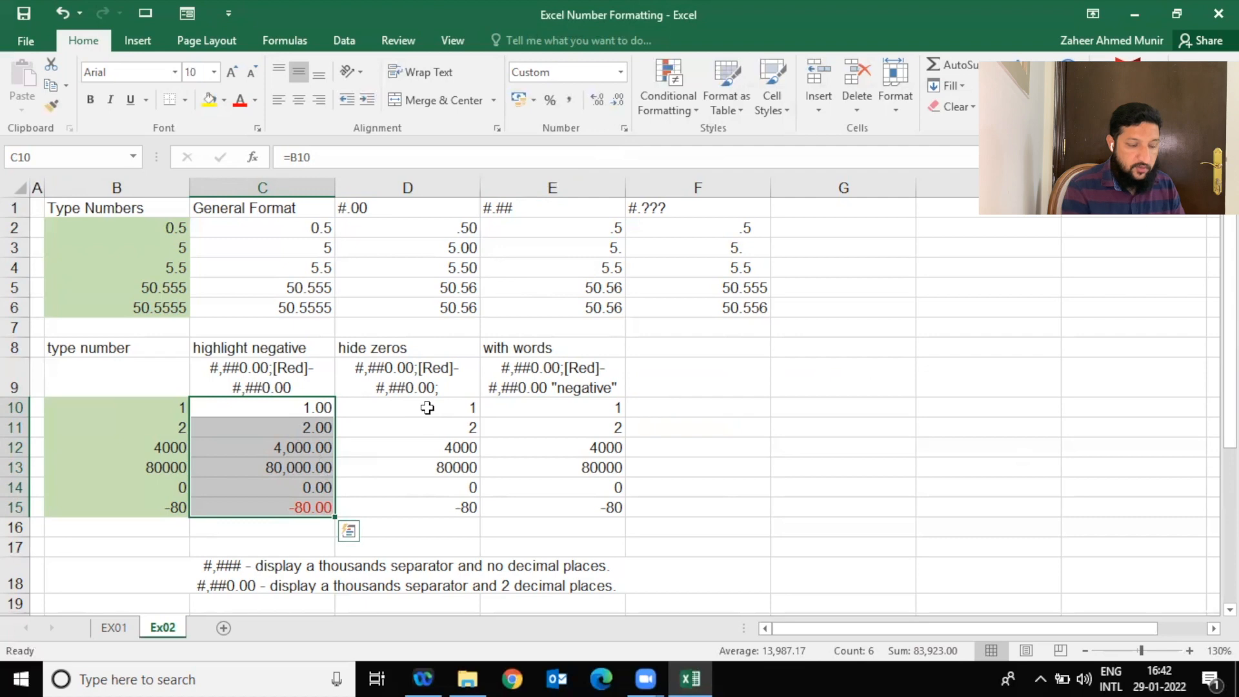
Copy the formatting of C10 onto the hide zeros values in D10:D15 with Format Painter.
left_click(324, 410)
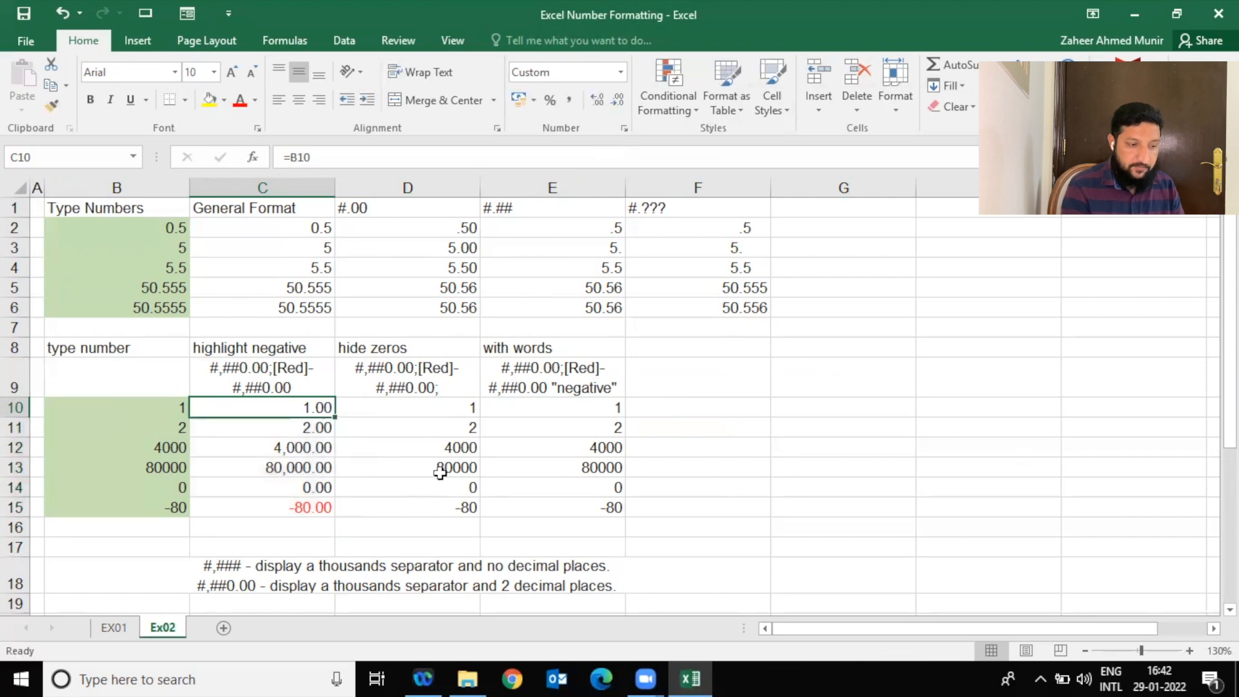
left_click(51, 106)
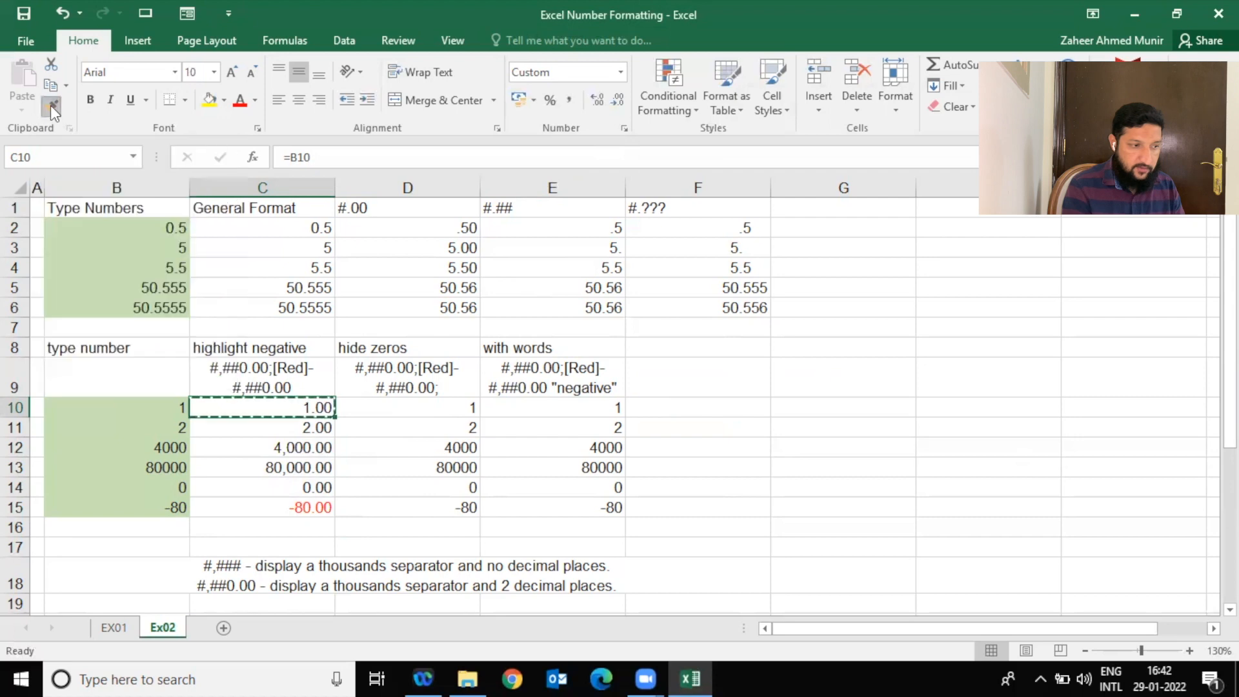
left_click_drag(422, 406, 425, 502)
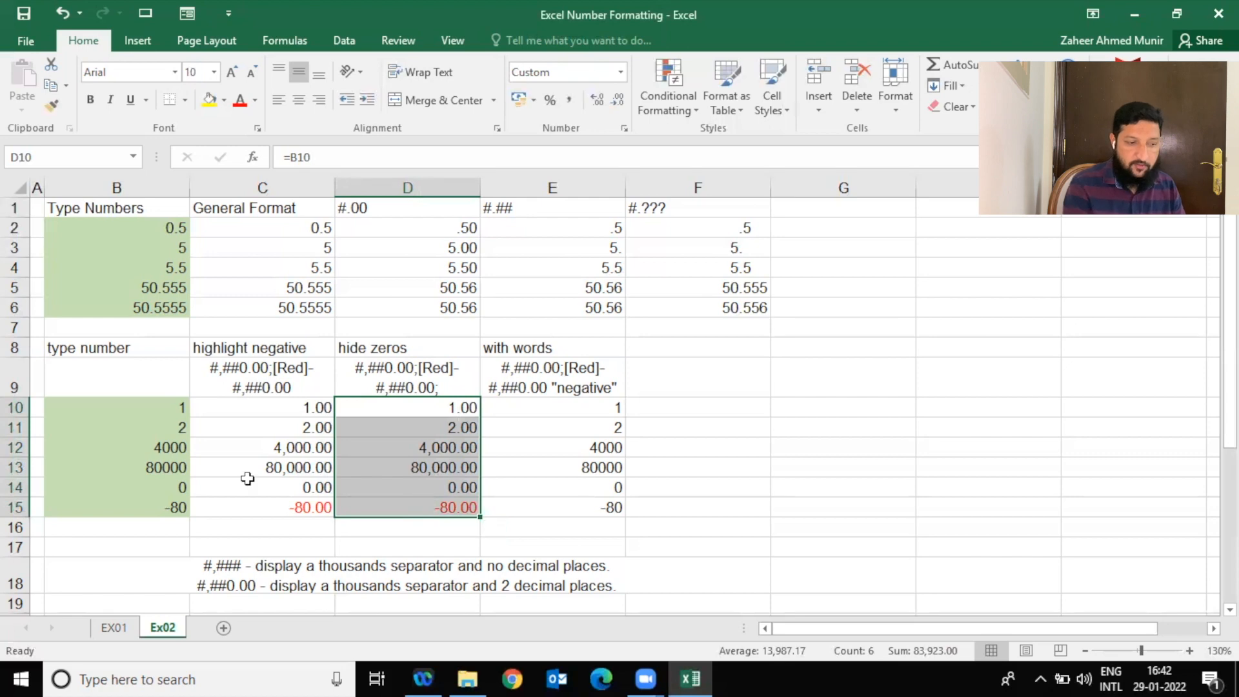
Extend the custom format of D10:D15 to #,##0.00;[Red]-#,##0.00; so that zeros are hidden.
left_click(623, 129)
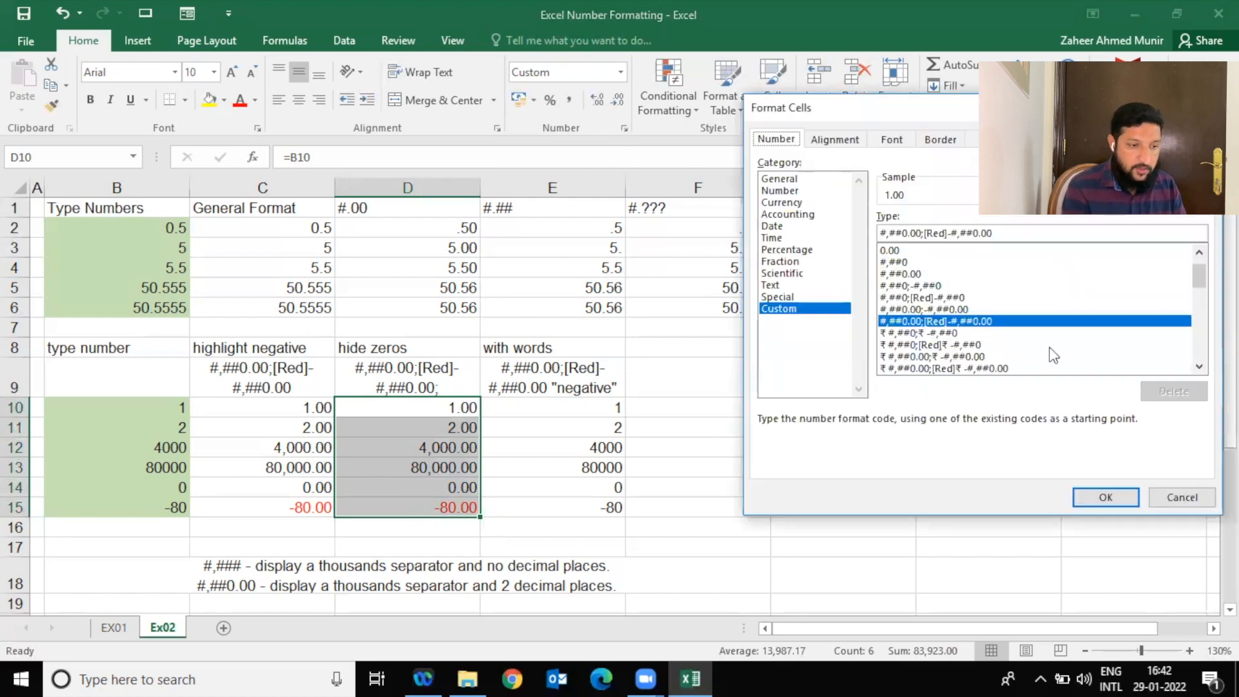
left_click(1006, 234)
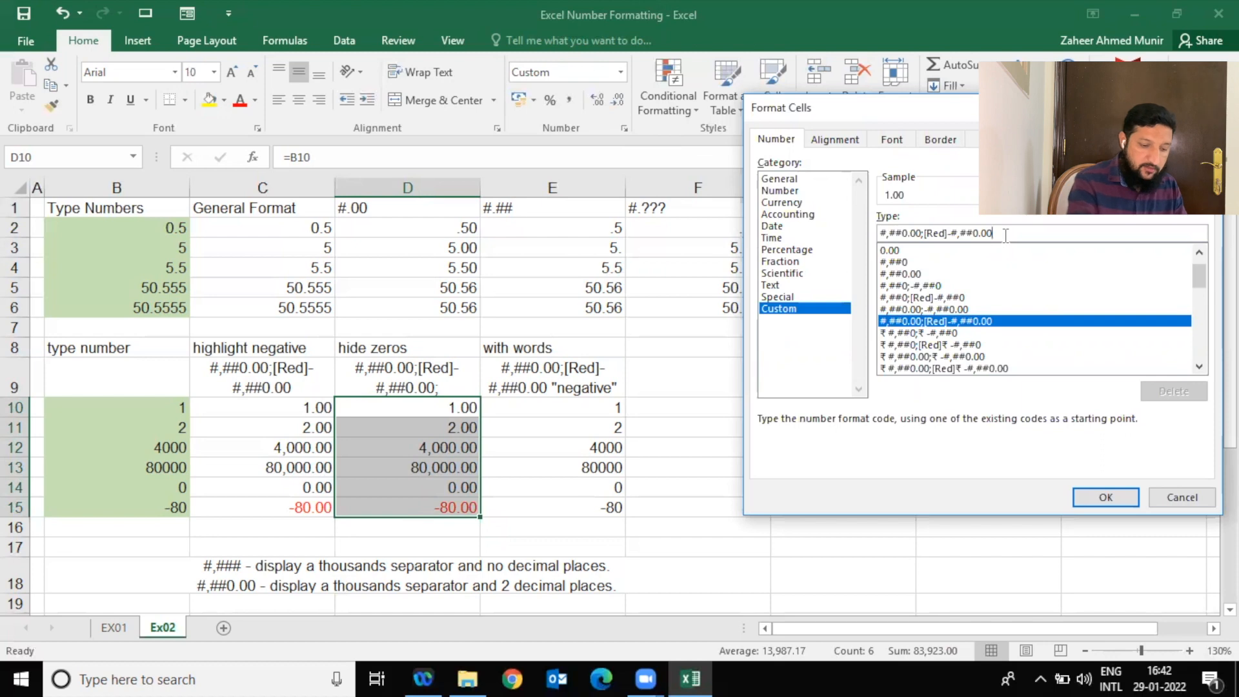
type(";")
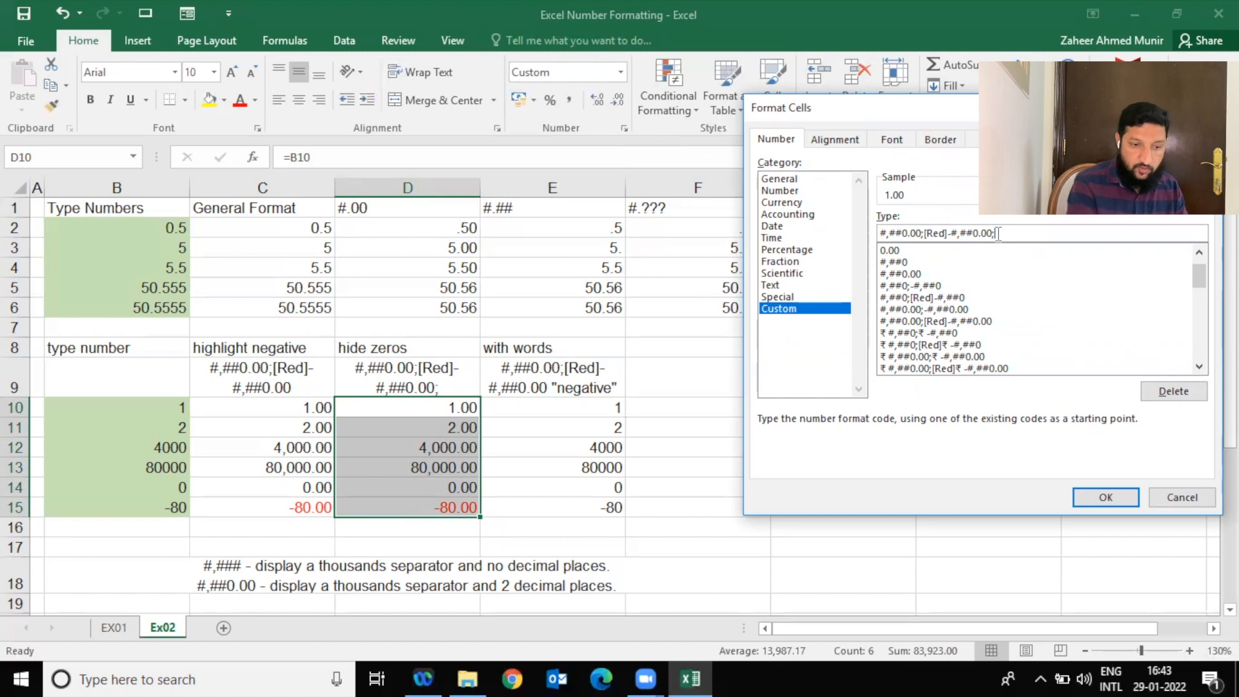
left_click(1090, 499)
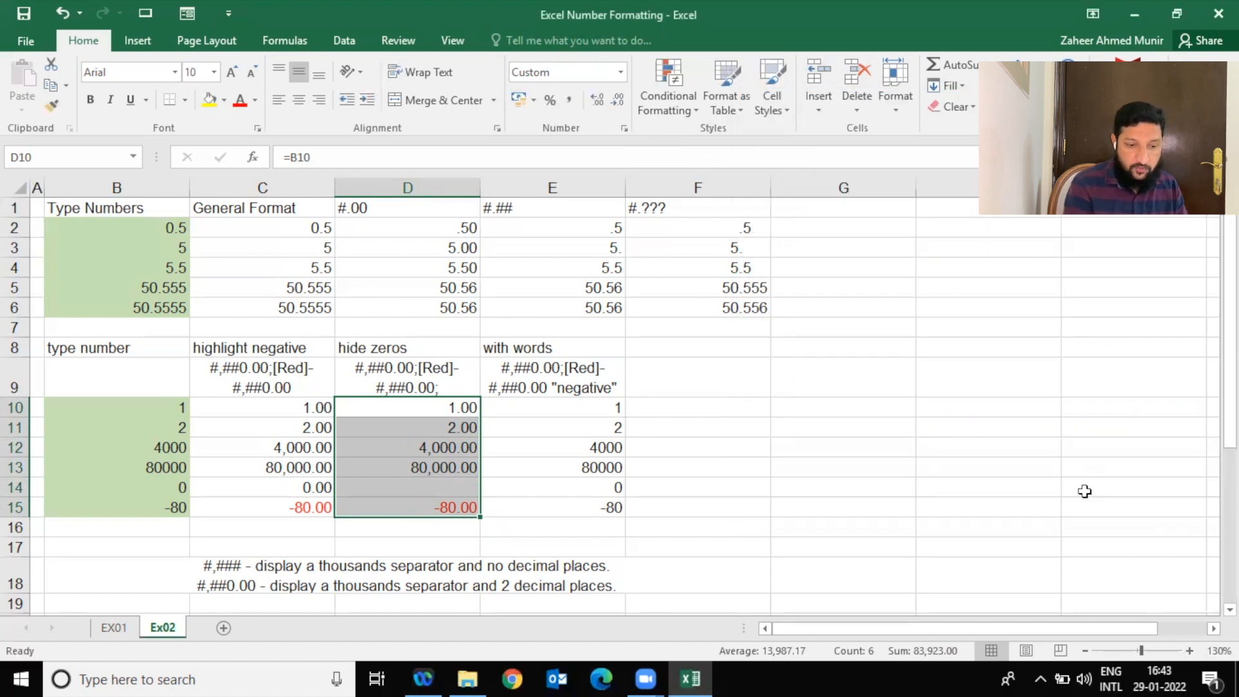
Enter 0 in D14 to test the hide zeros format, and undo the entry.
left_click(405, 486)
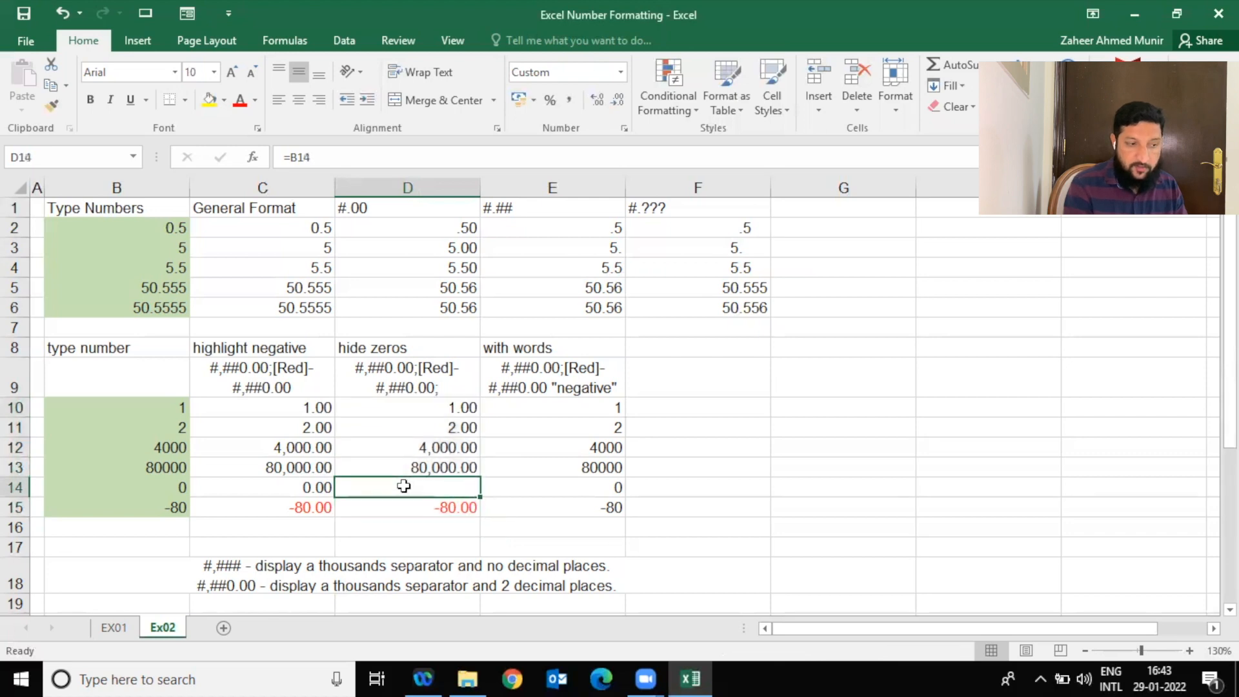
type("0")
key("Return")
left_click(404, 486)
key("ctrl+z")
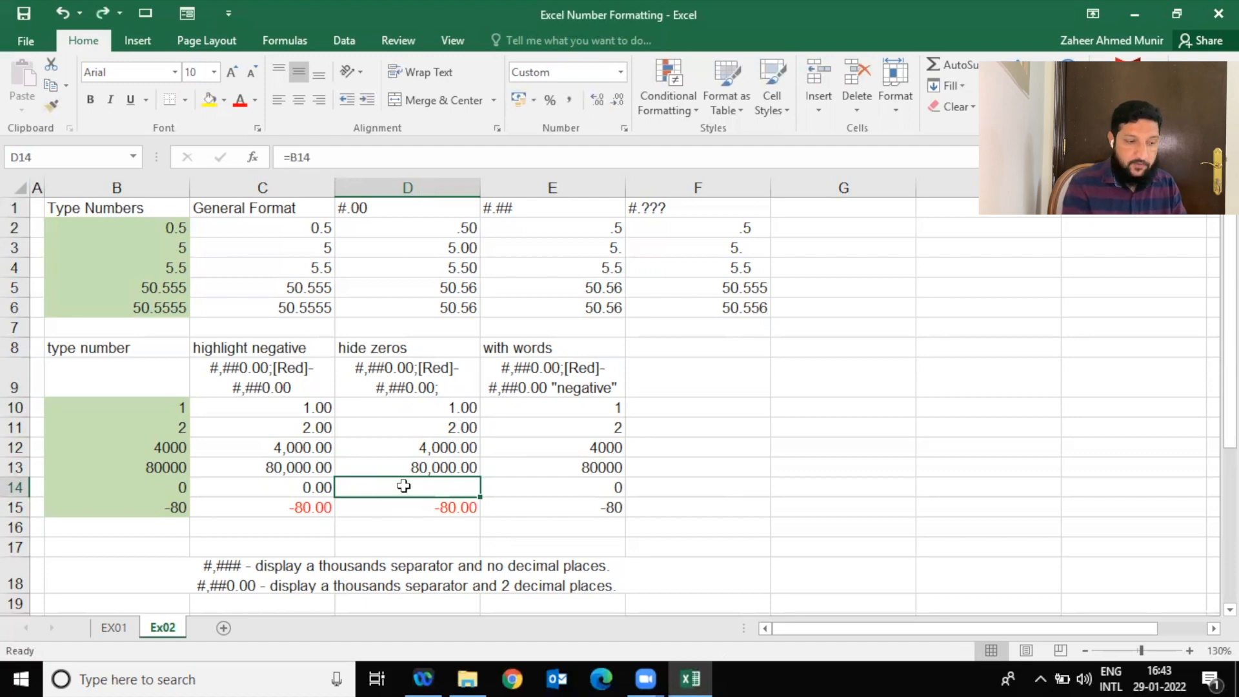
Copy the formatting of D10 onto the with words values in E10:E15 with Format Painter.
key("Up")
key("Up")
key("Up")
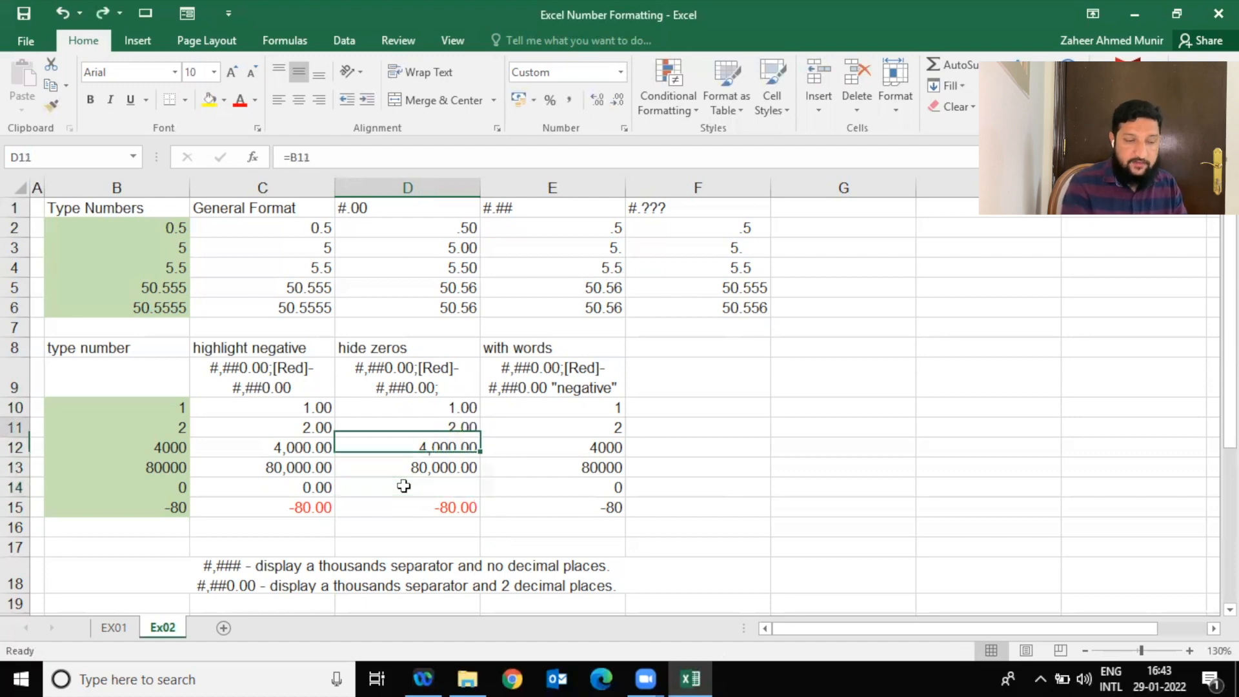
key("Right")
key("Up")
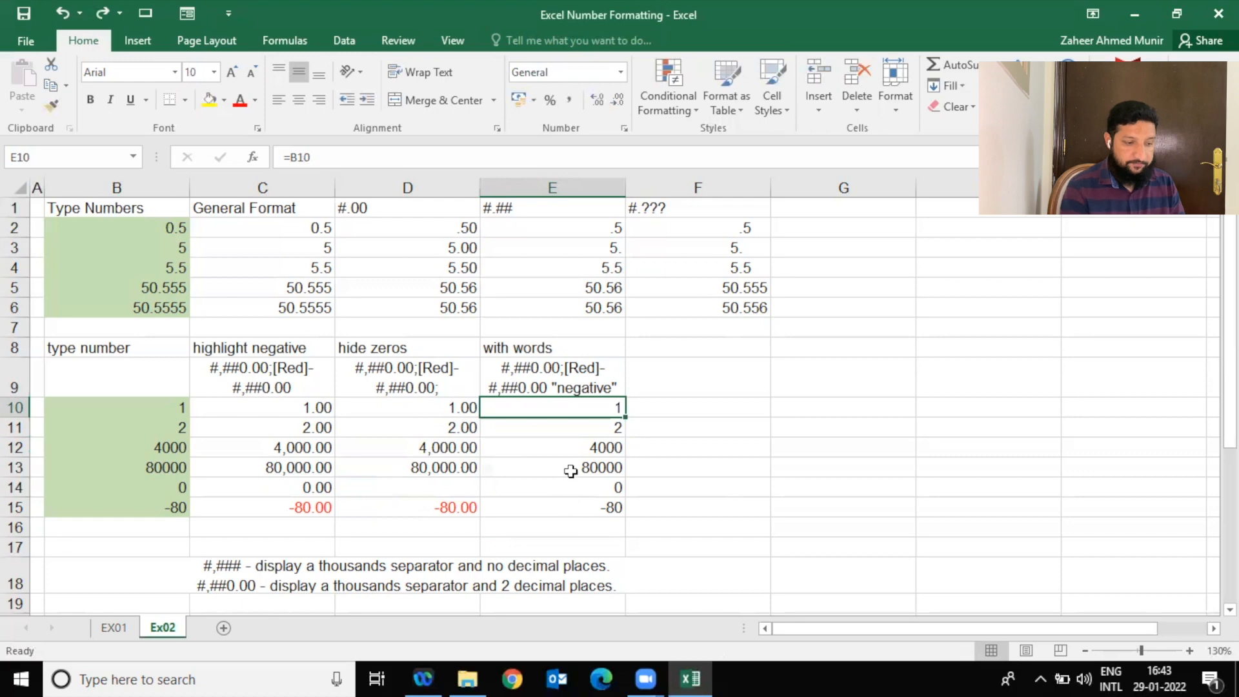
left_click(382, 404)
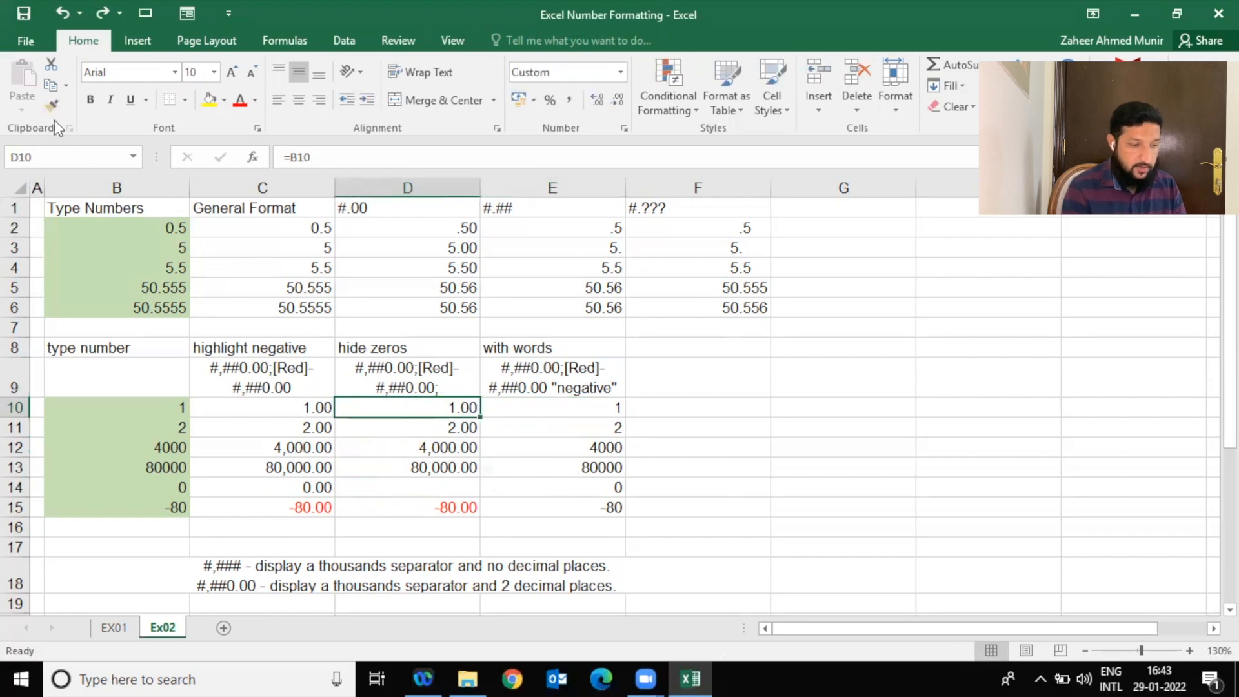
left_click(42, 110)
left_click_drag(534, 409, 527, 508)
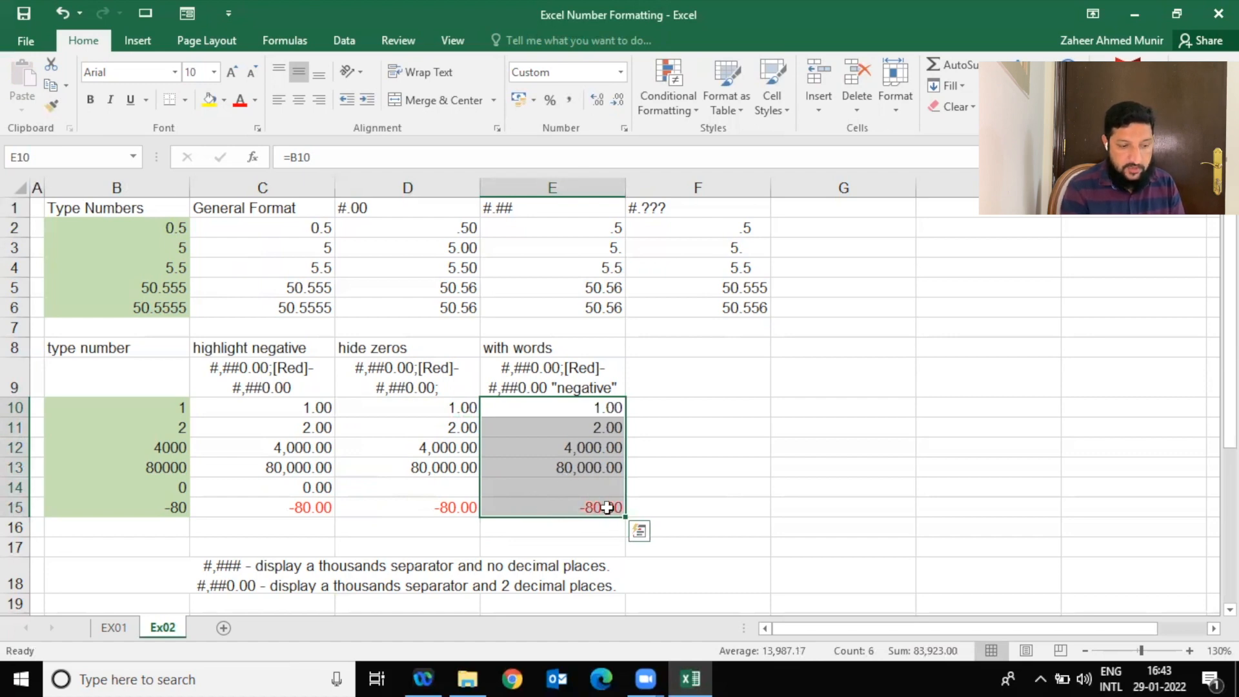
Change the custom format of E10:E15 to #,##0.00;[Red]-#,##0.00 "negative"; so that negative numbers carry the word.
left_click(624, 130)
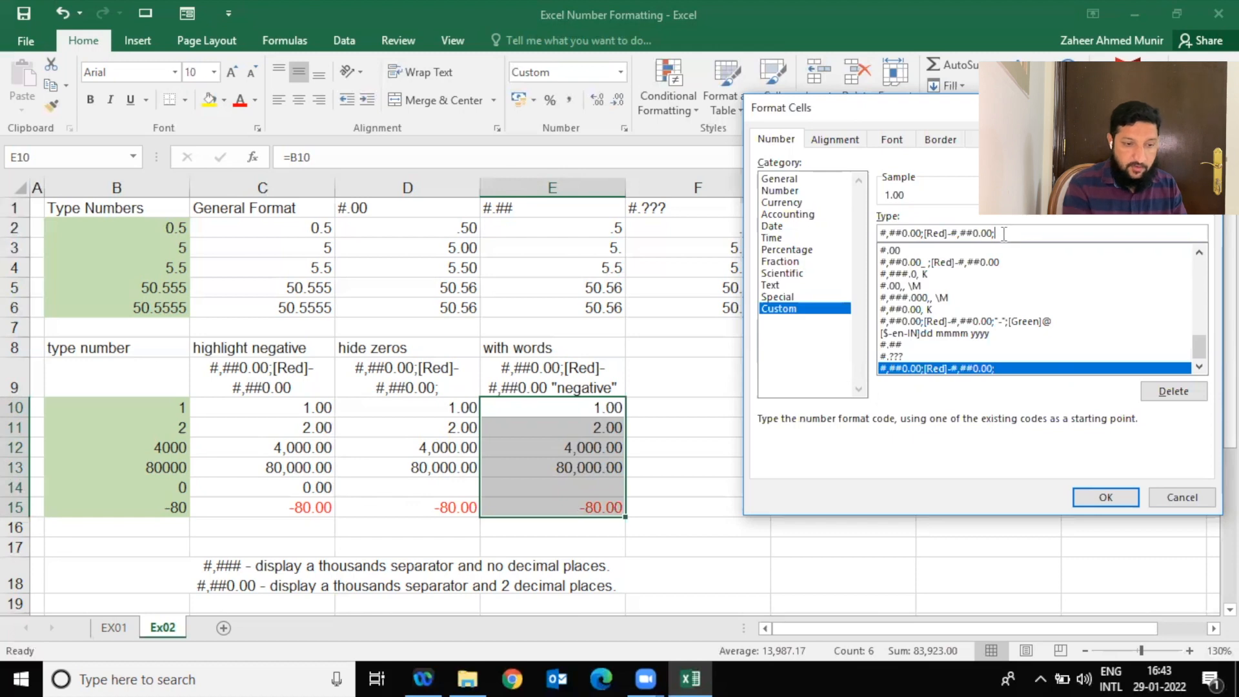
left_click_drag(923, 233, 992, 233)
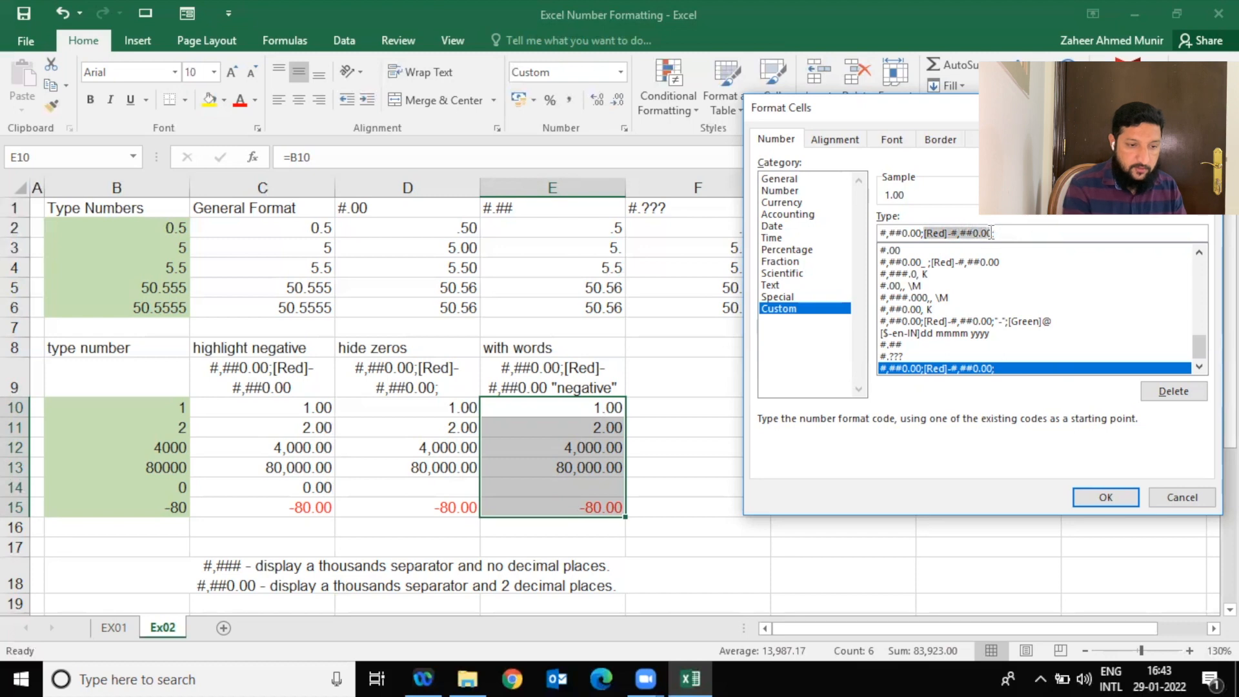
left_click(992, 233)
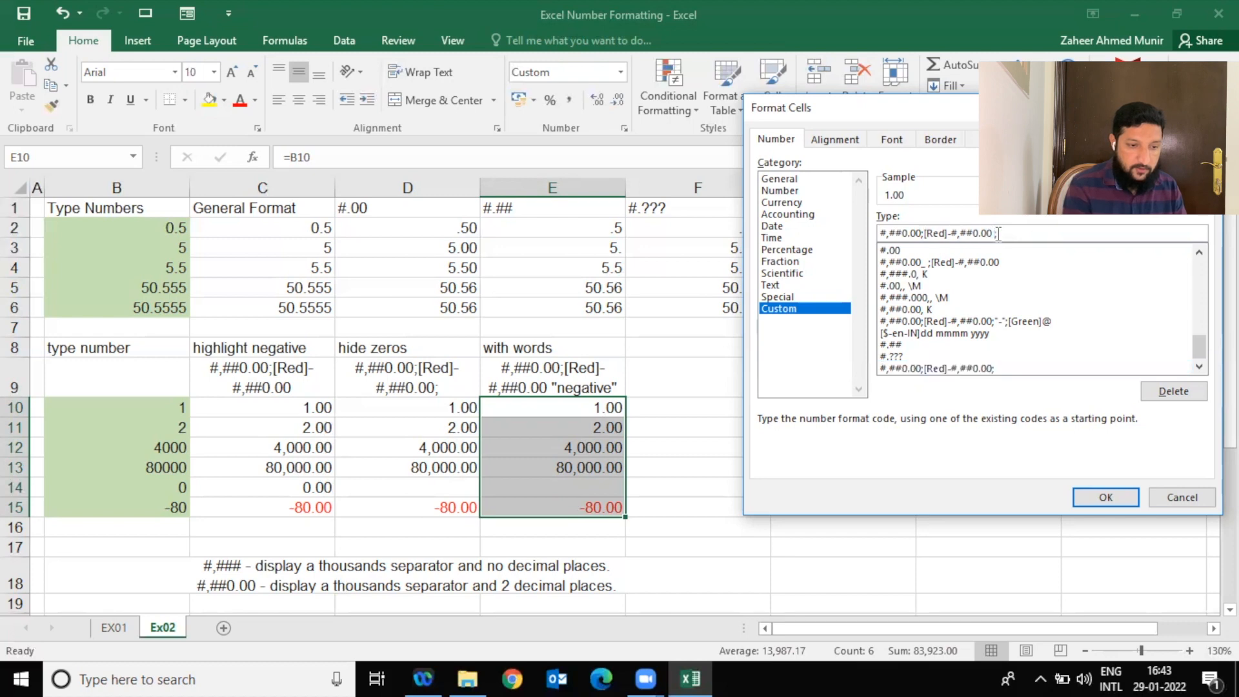
type("\"")
type("nega")
type("tive")
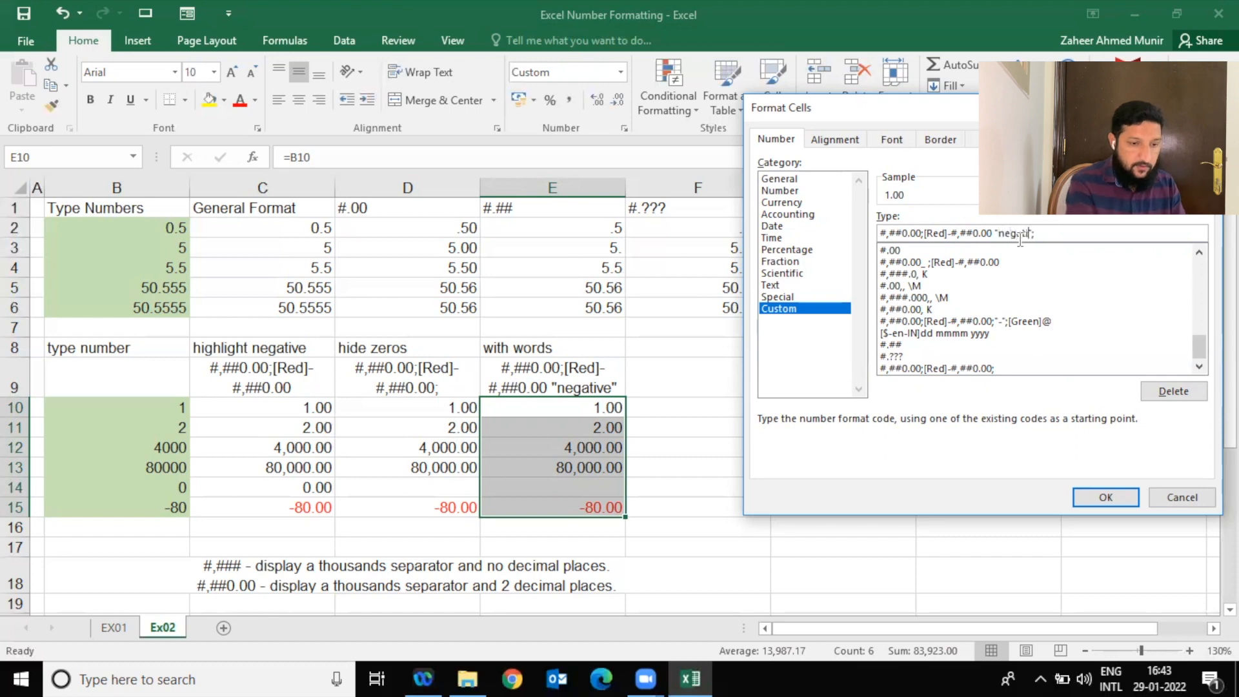
left_click(1101, 500)
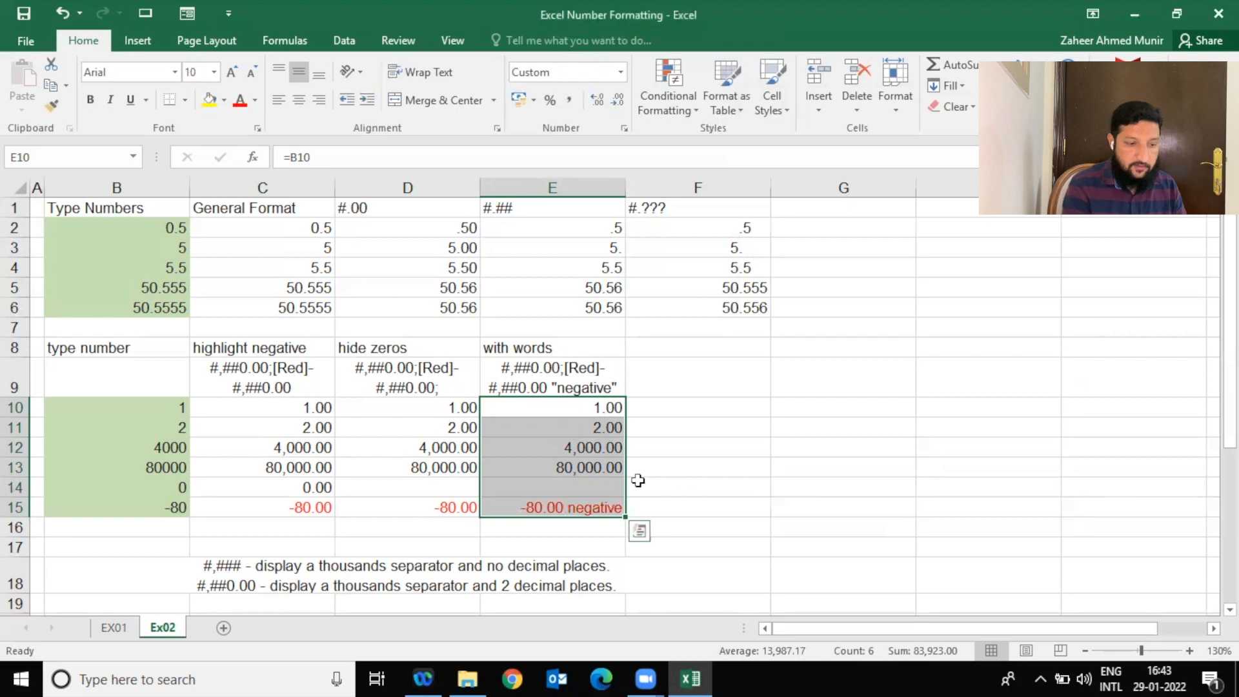